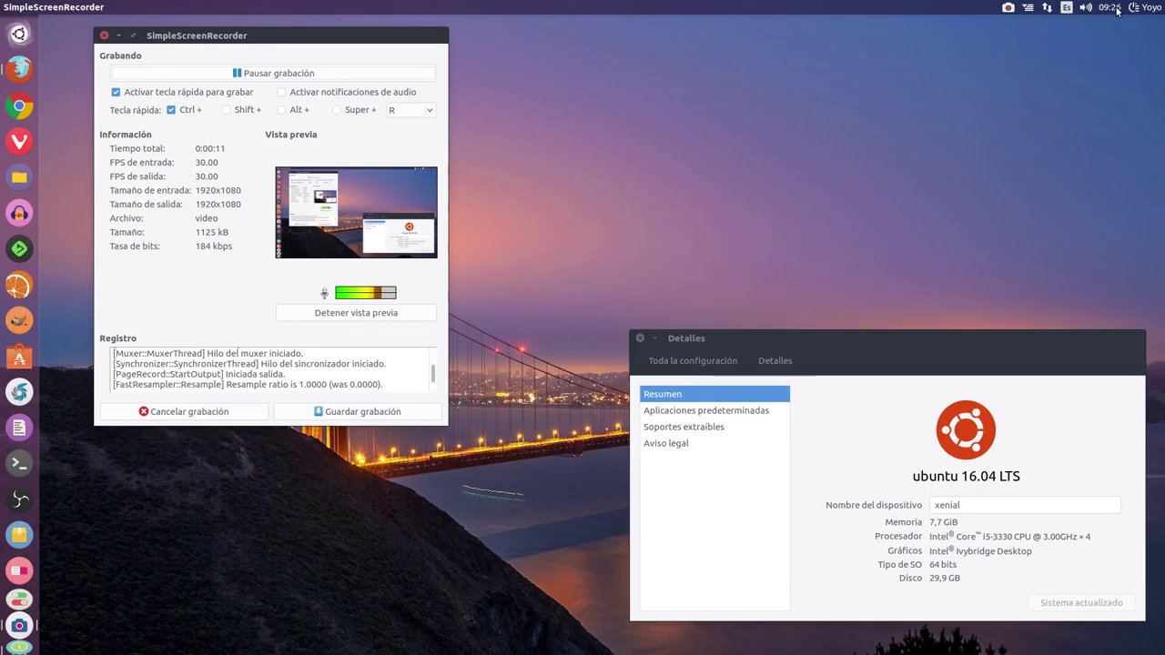
Check today's date in the desktop clock's calendar and close it.
left_click(1109, 8)
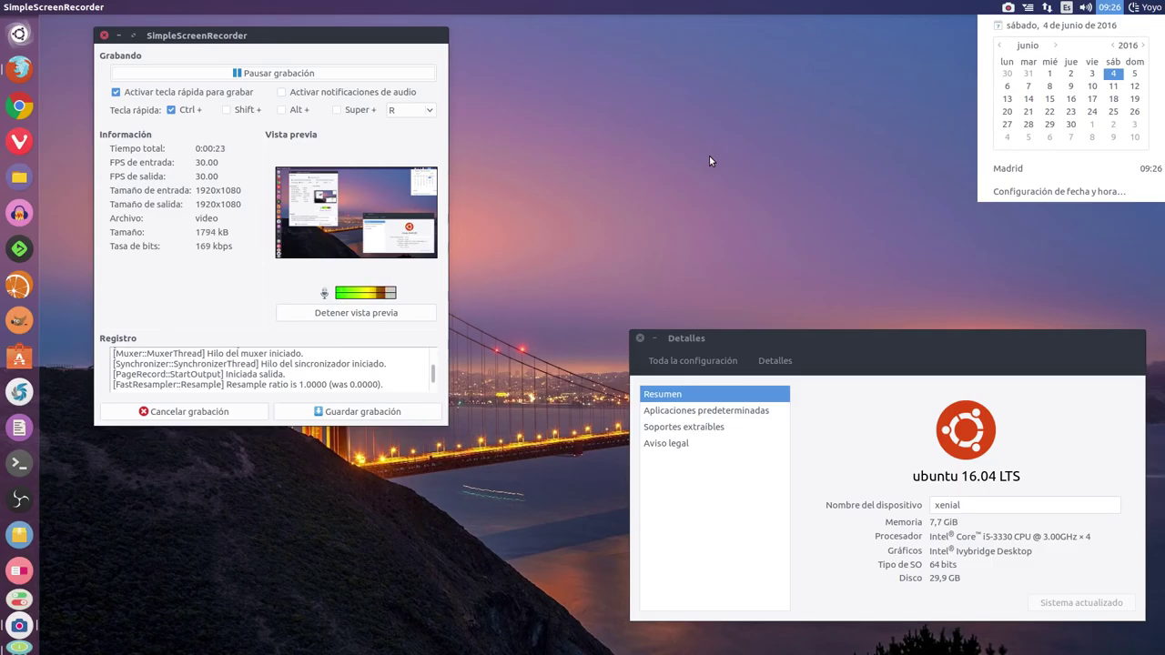
left_click(583, 168)
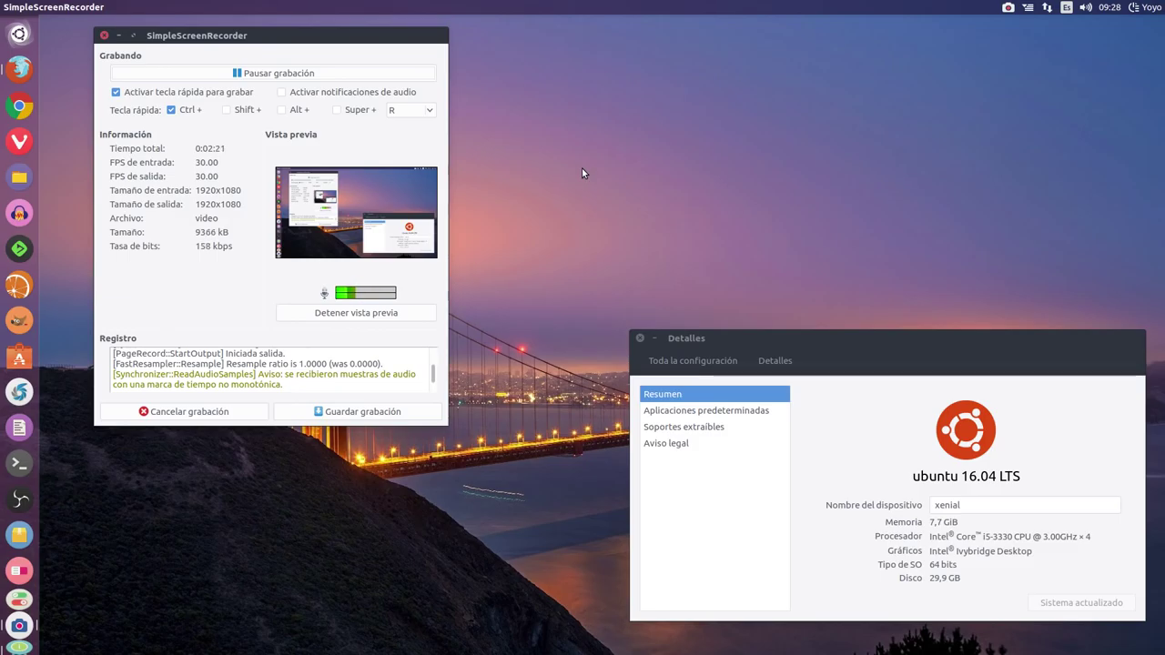
Clear the desktop by closing the Detalles window and minimizing the SimpleScreenRecorder window.
left_click_drag(909, 334, 900, 229)
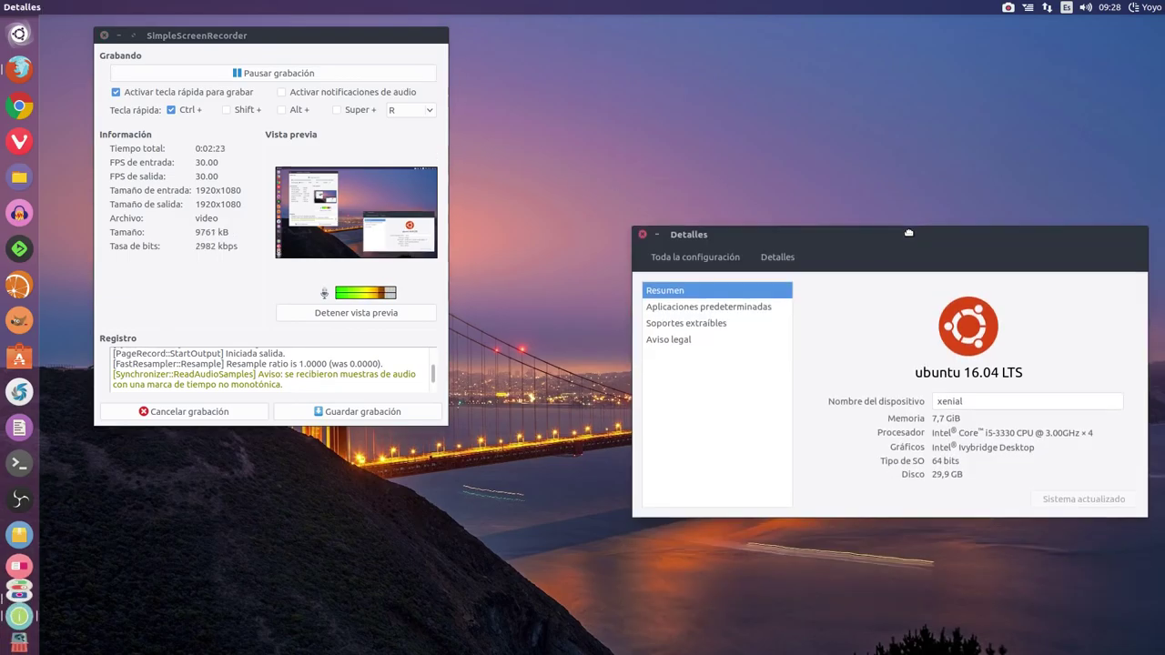
left_click(642, 233)
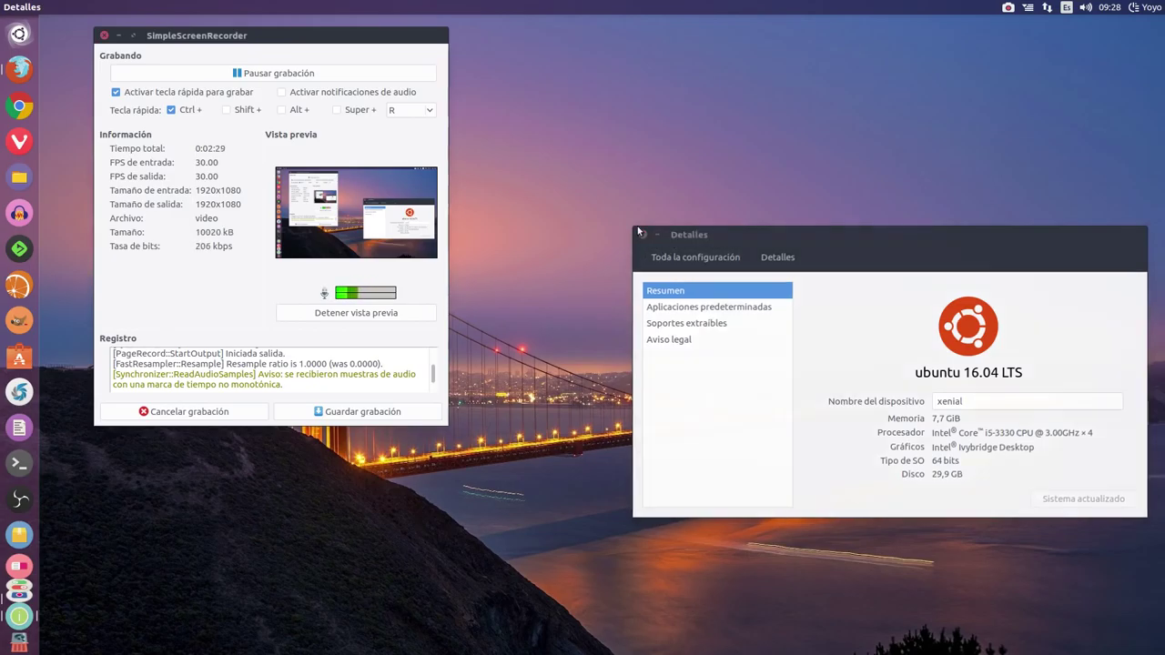
left_click_drag(269, 34, 828, 109)
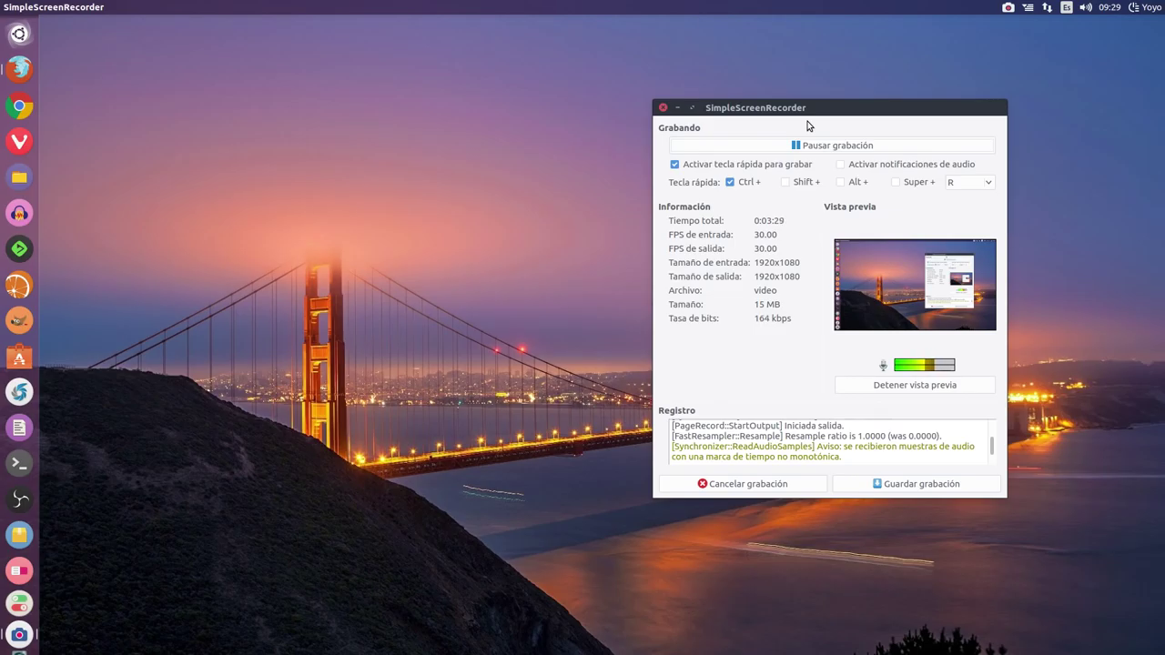
left_click(678, 107)
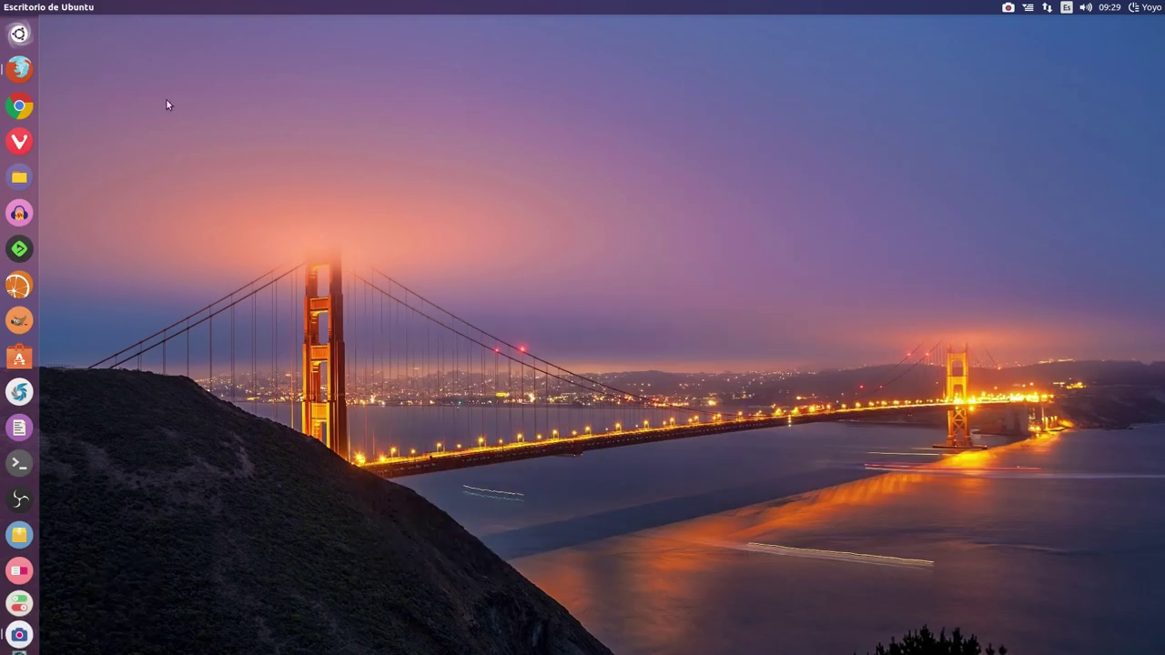
Switch to Firefox with the Firefox 46.0 PPA article showing and check the browser version in Acerca de Firefox.
left_click(19, 69)
left_click(128, 52)
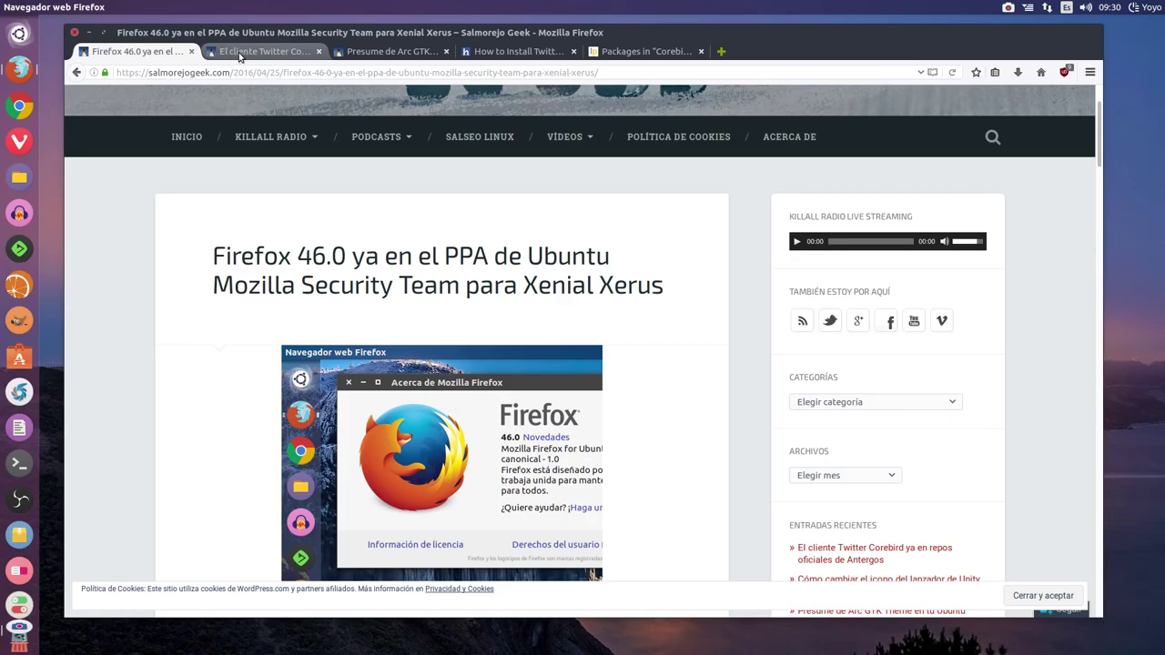
mouse_move(234, 7)
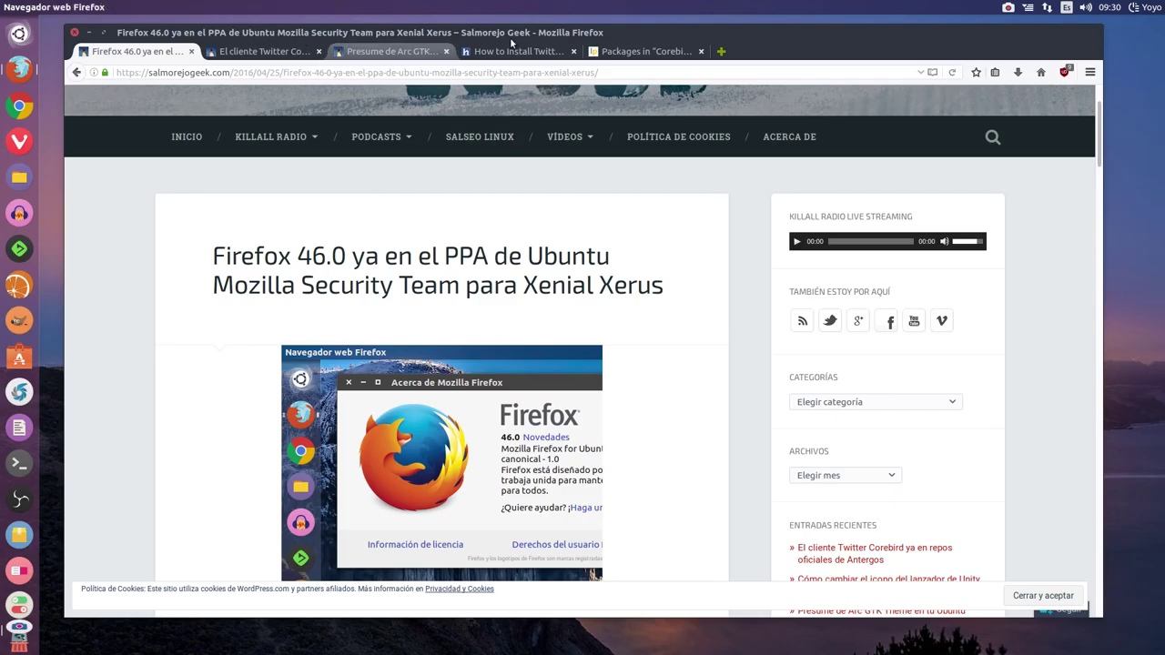
mouse_move(325, 7)
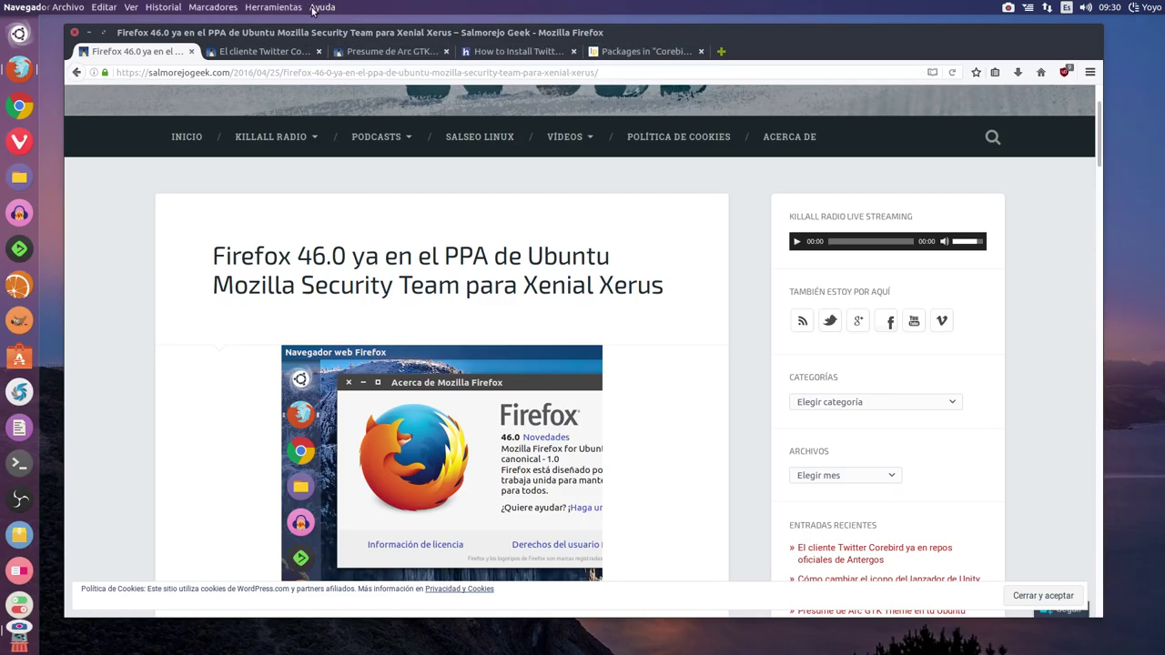
left_click(330, 8)
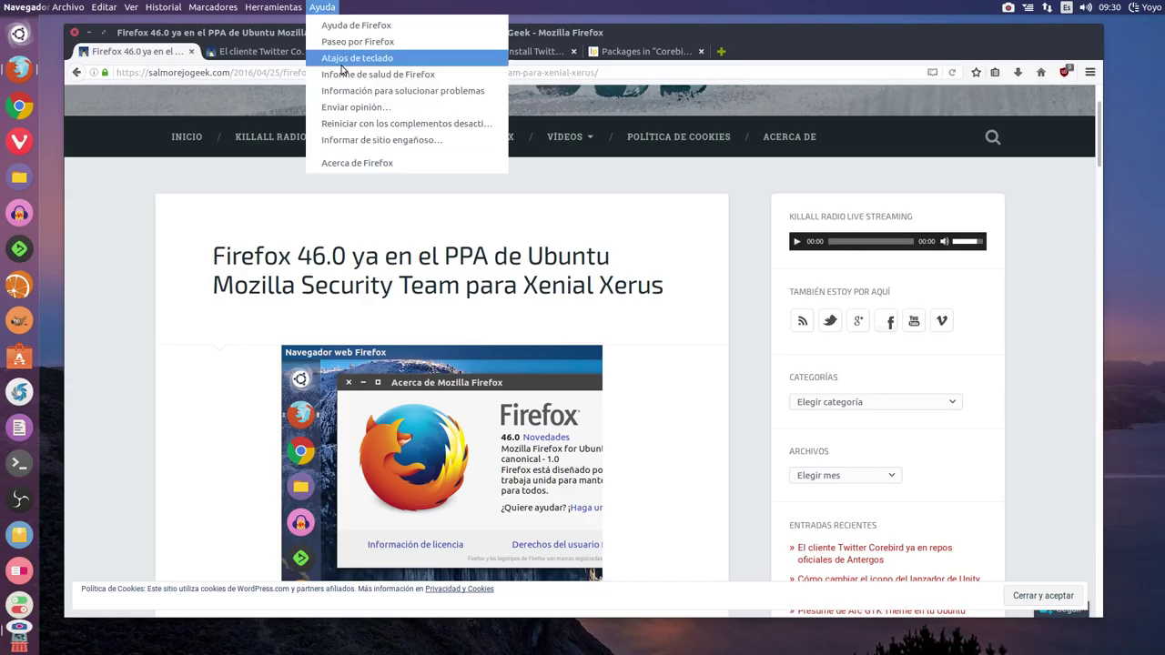
left_click(355, 161)
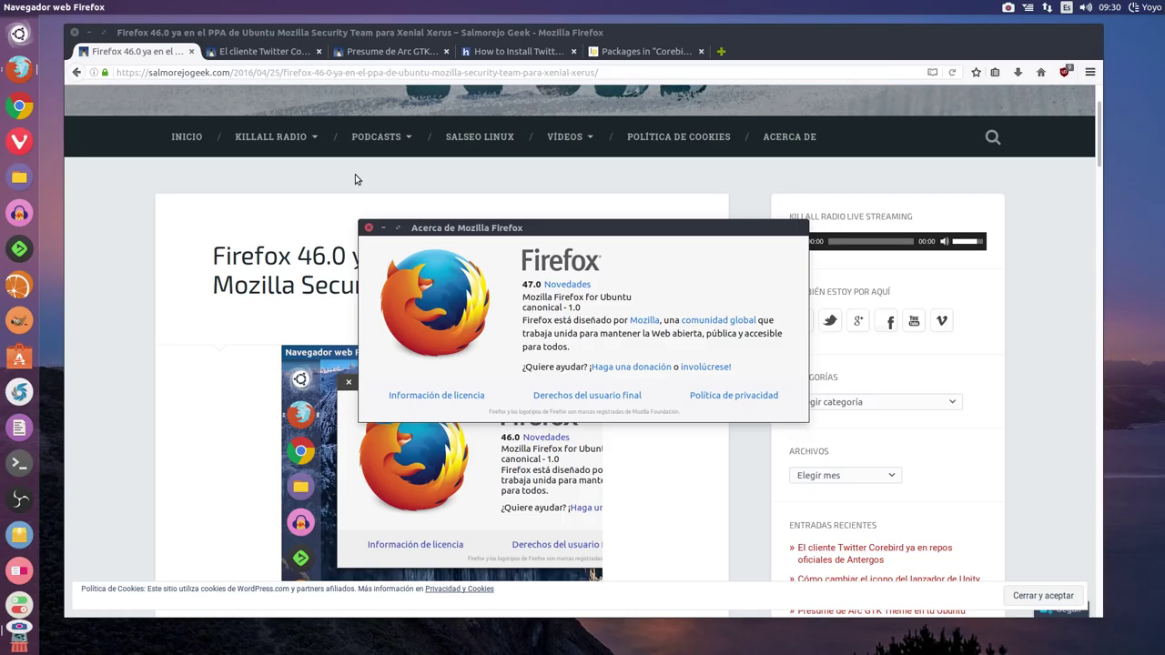
left_click(369, 228)
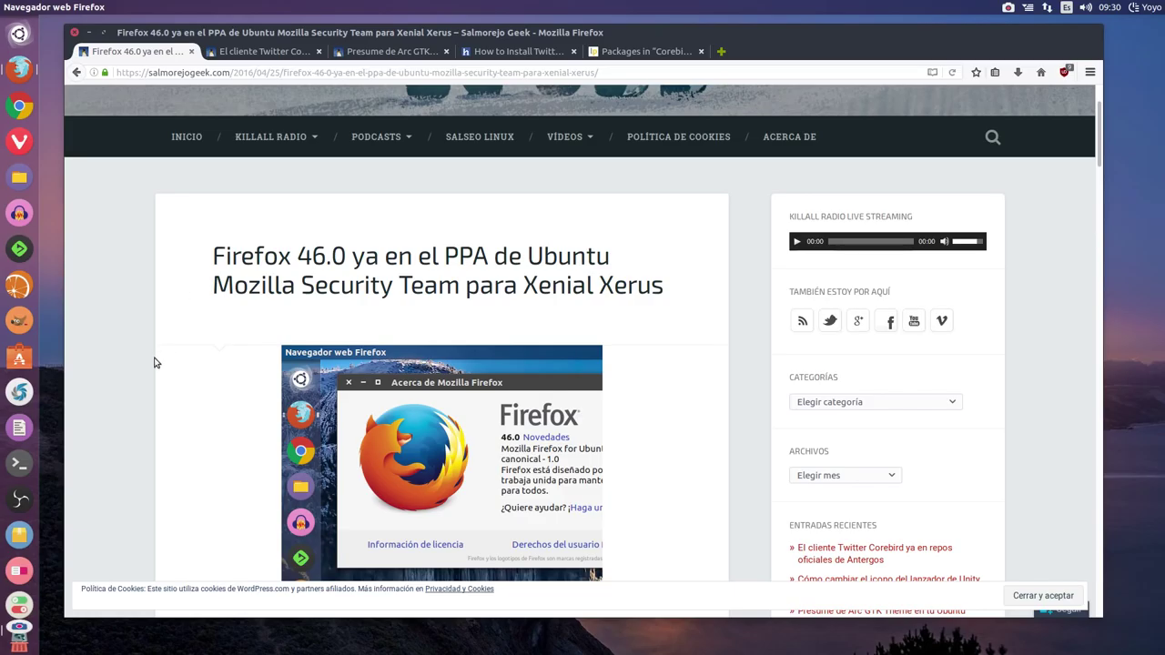
Examine the Firefox 46.0 article and highlight its three commands for adding the ubuntu-mozilla-security PPA and upgrading.
scroll(155, 355, "down", 10)
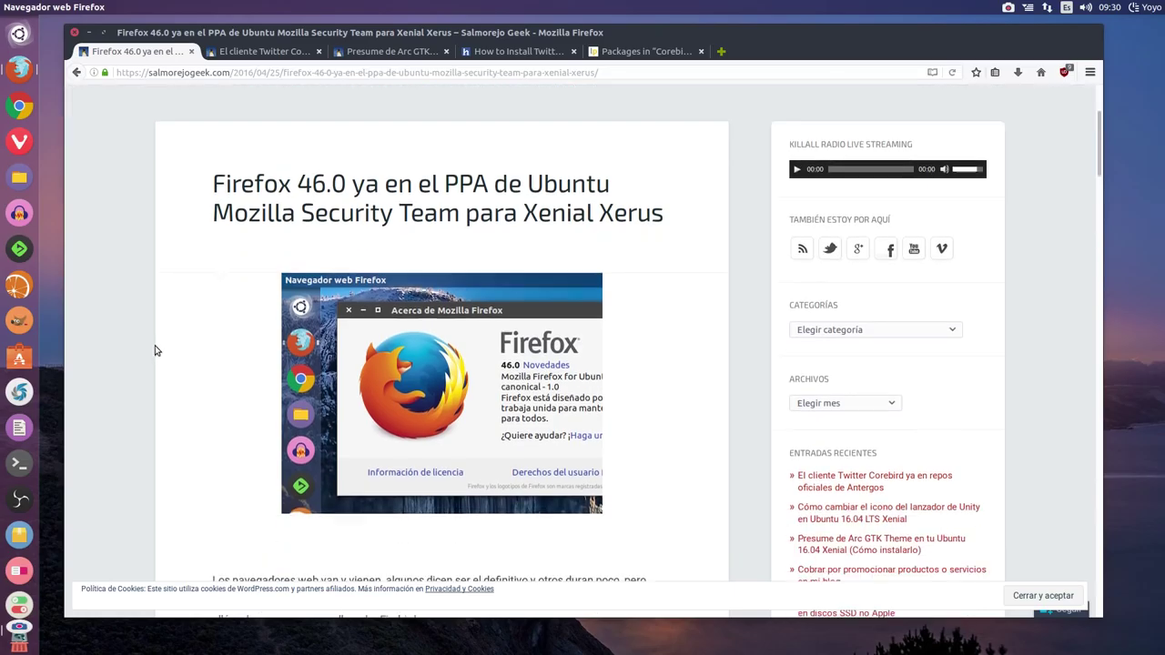
scroll(156, 349, "up", 10)
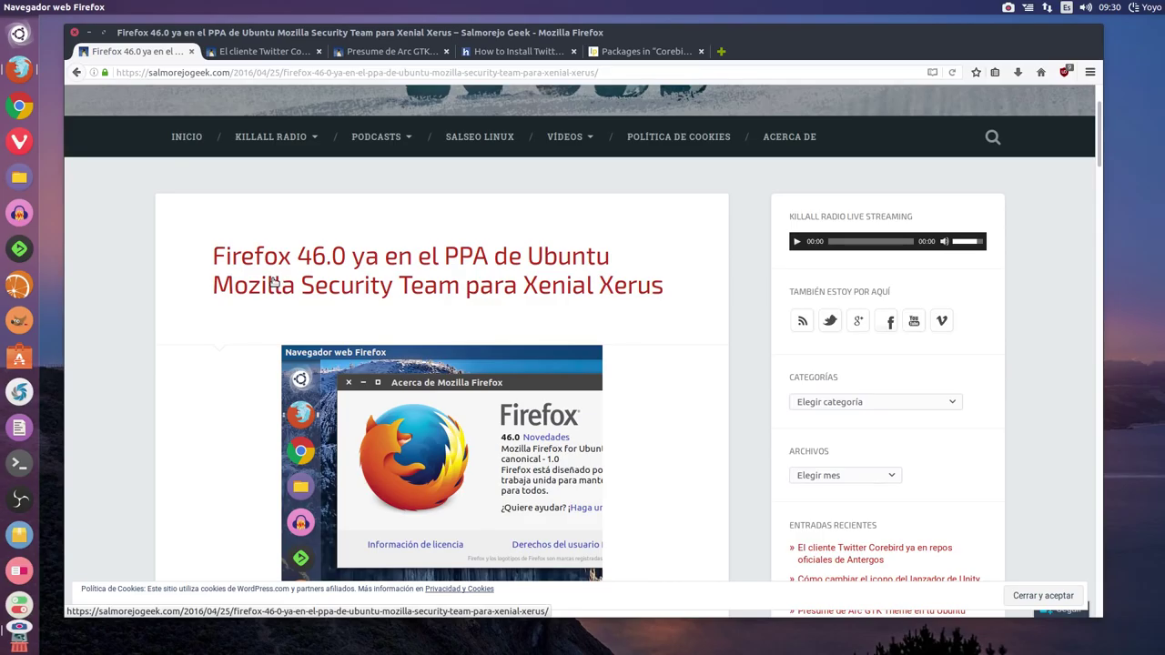
scroll(264, 279, "down", 8)
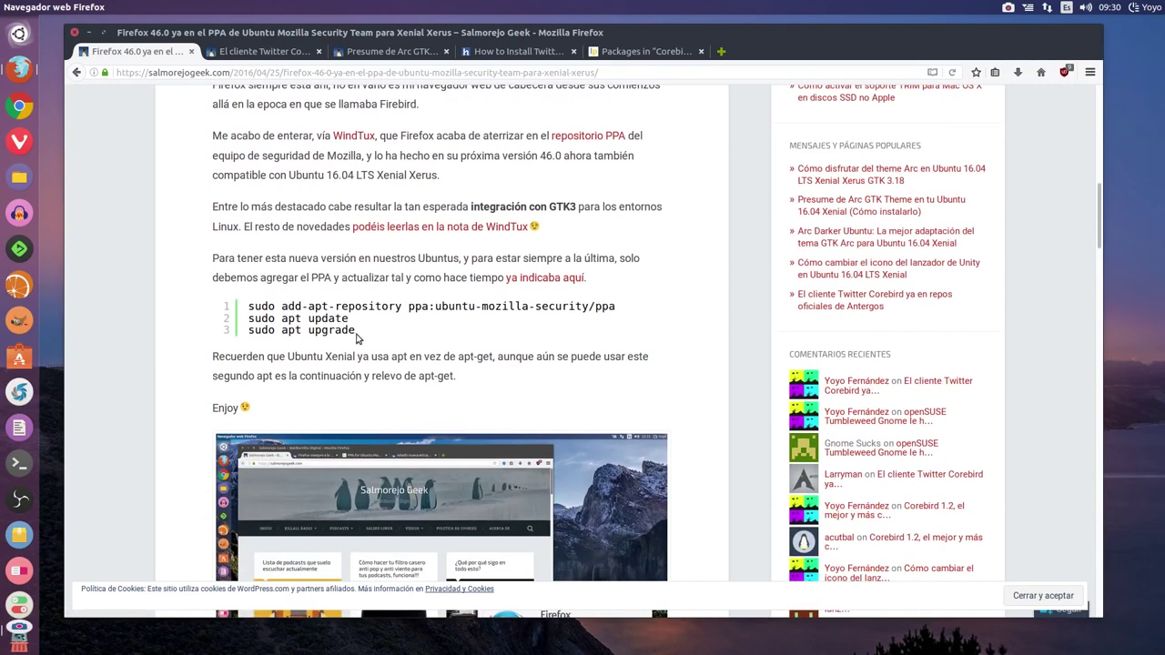
left_click_drag(357, 335, 248, 306)
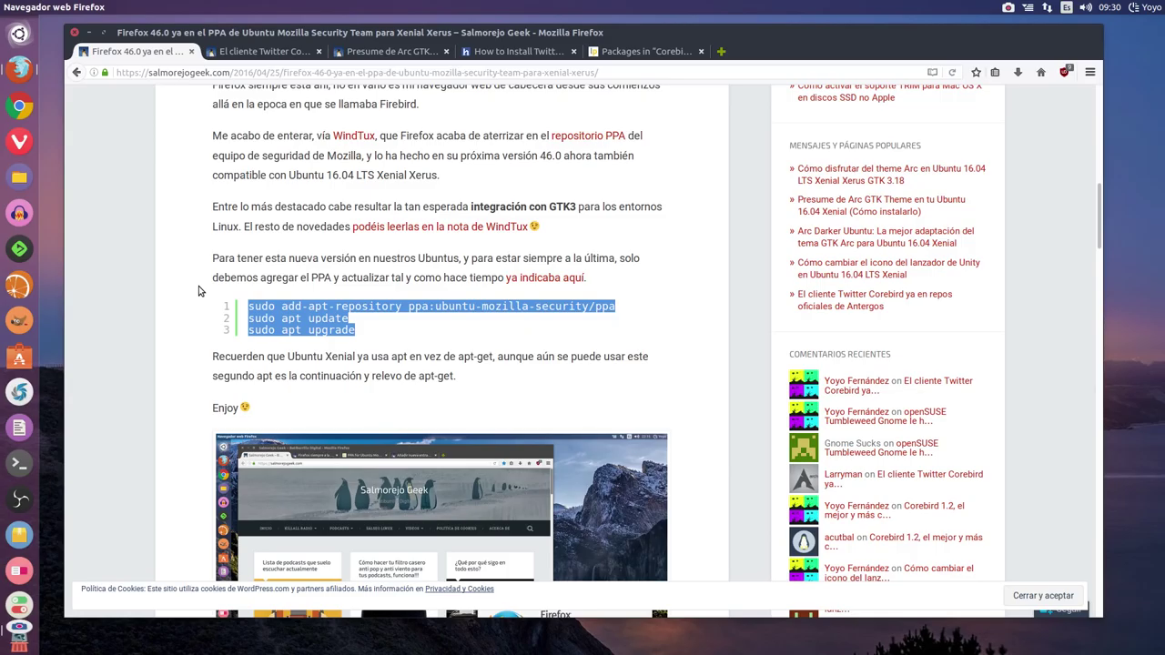
left_click(178, 305)
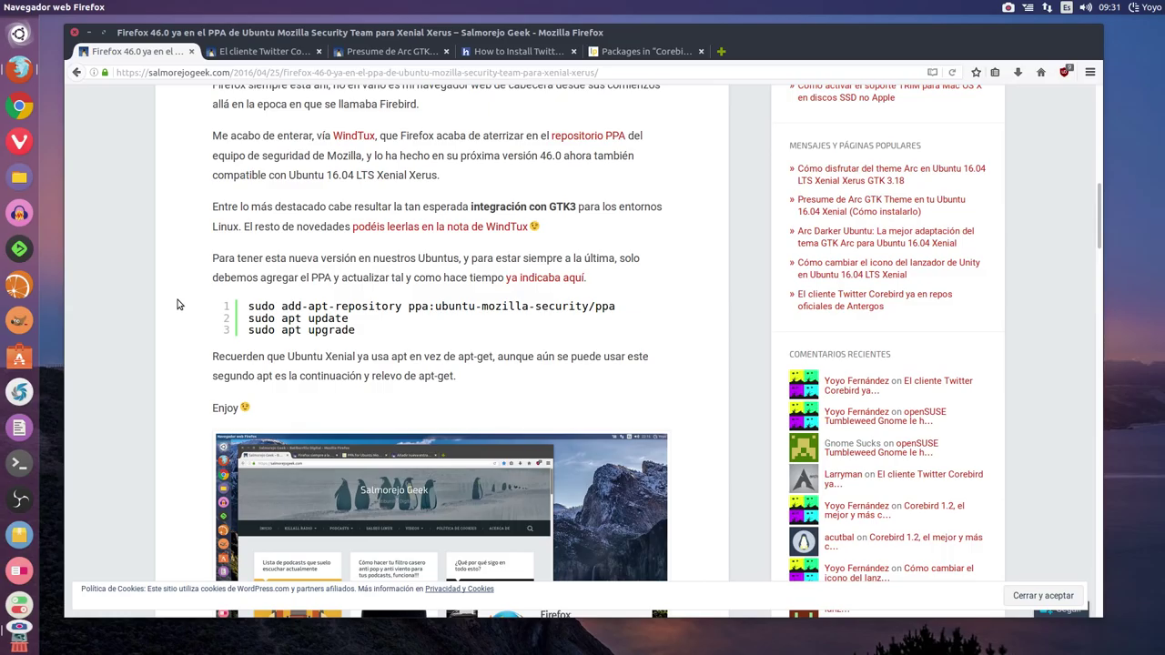
scroll(179, 305, "up", 10)
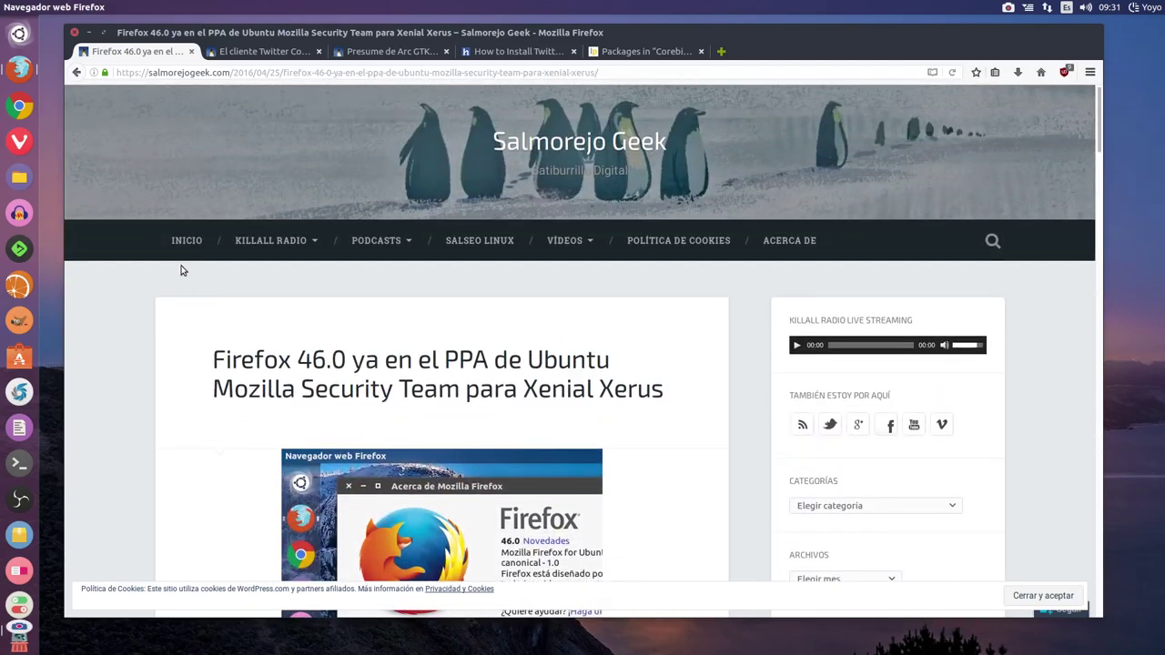
Show the article about the Corebird Twitter client in Antergos, and minimize the Firefox window.
left_click(260, 53)
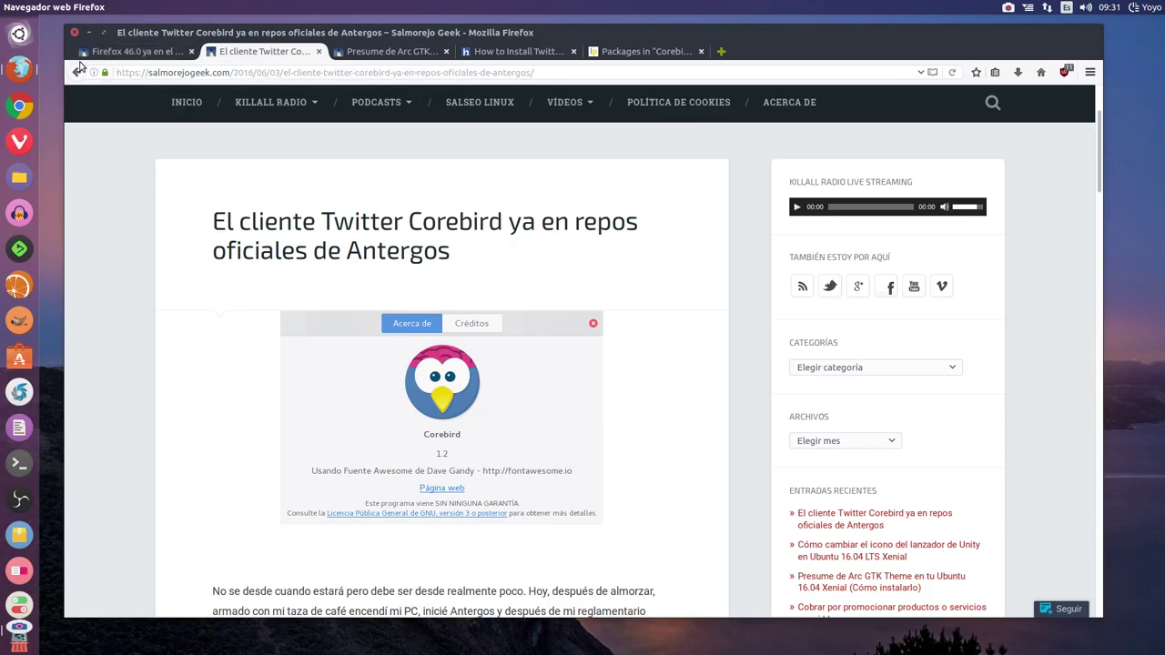
left_click(91, 33)
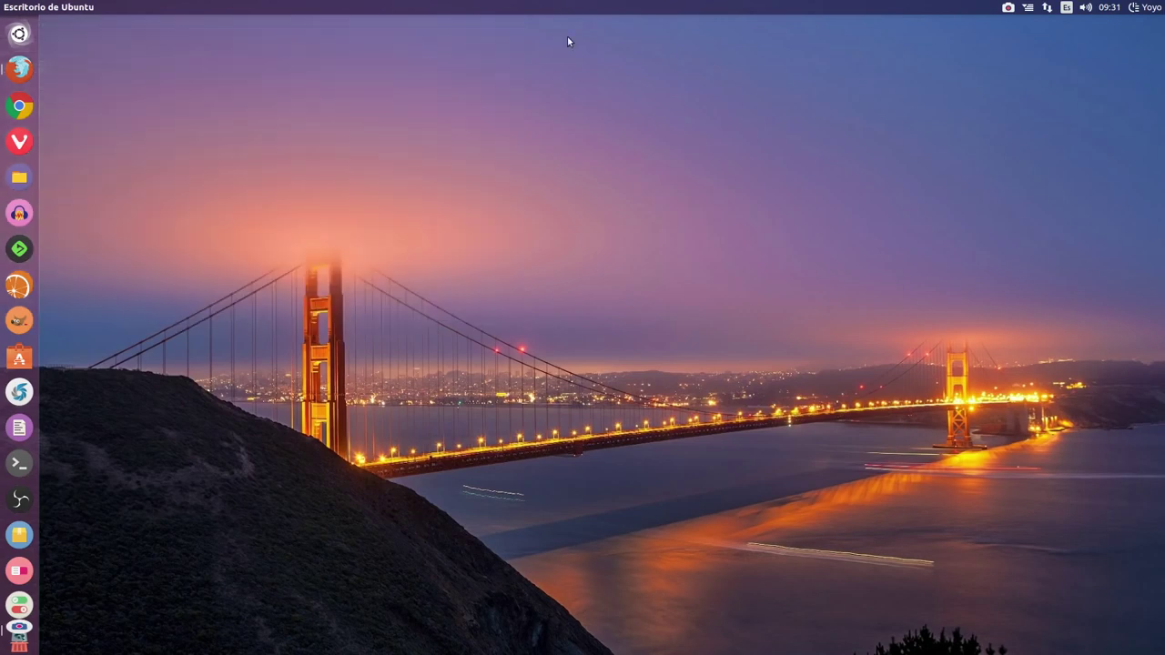
Launch Corebird from the Internet applications category and look through the start of its home timeline.
left_click(1026, 9)
mouse_move(1031, 133)
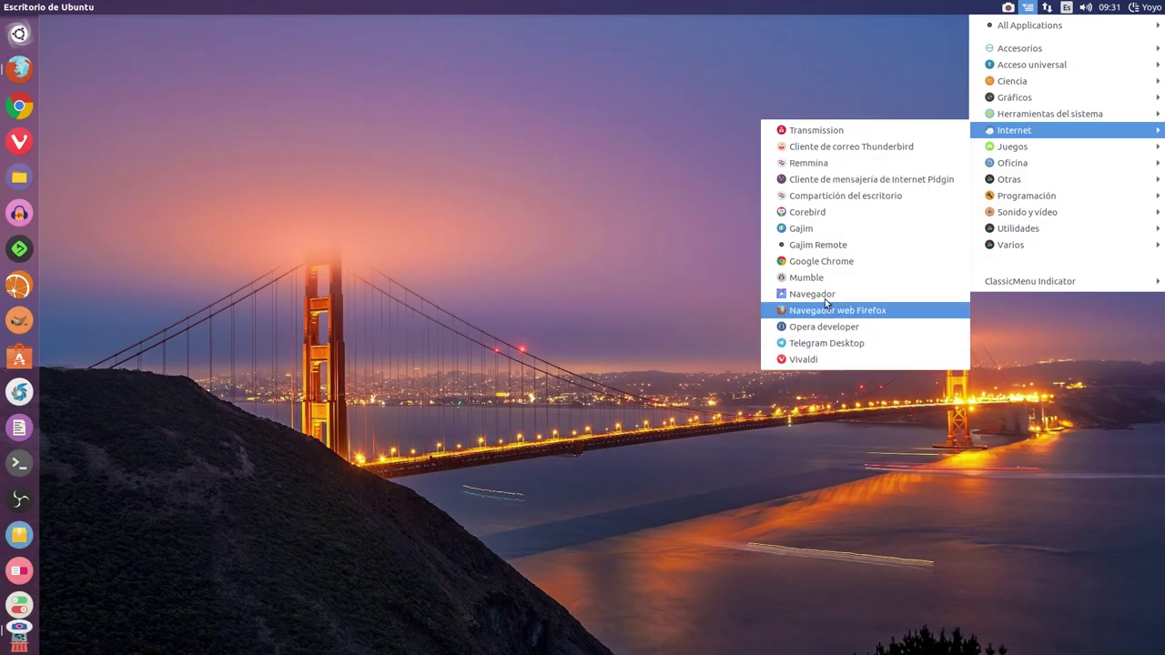
left_click(802, 213)
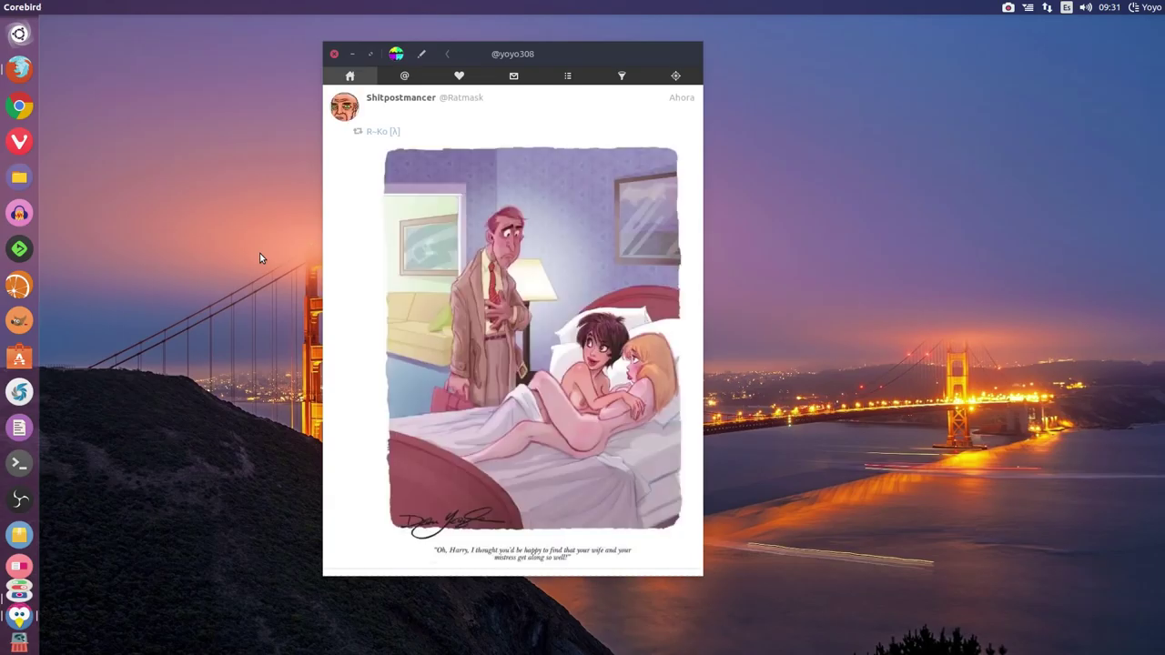
scroll(518, 296, "down", 4)
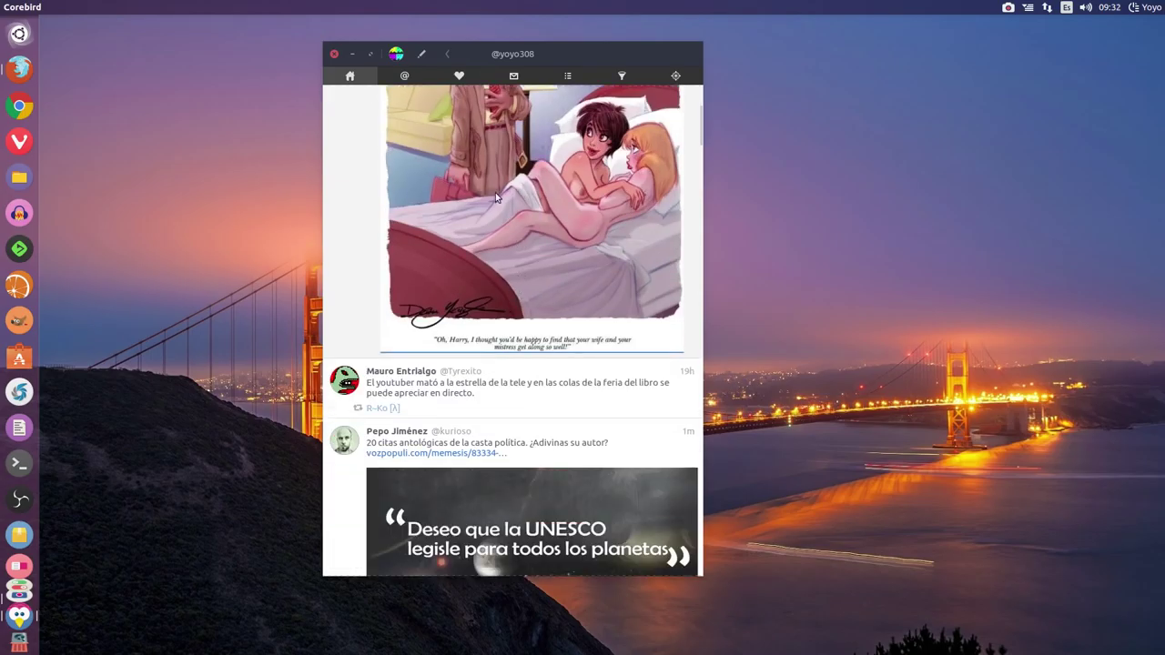
Minimize and restore the Corebird window repeatedly to demonstrate toggling it from its launcher icon.
left_click(353, 55)
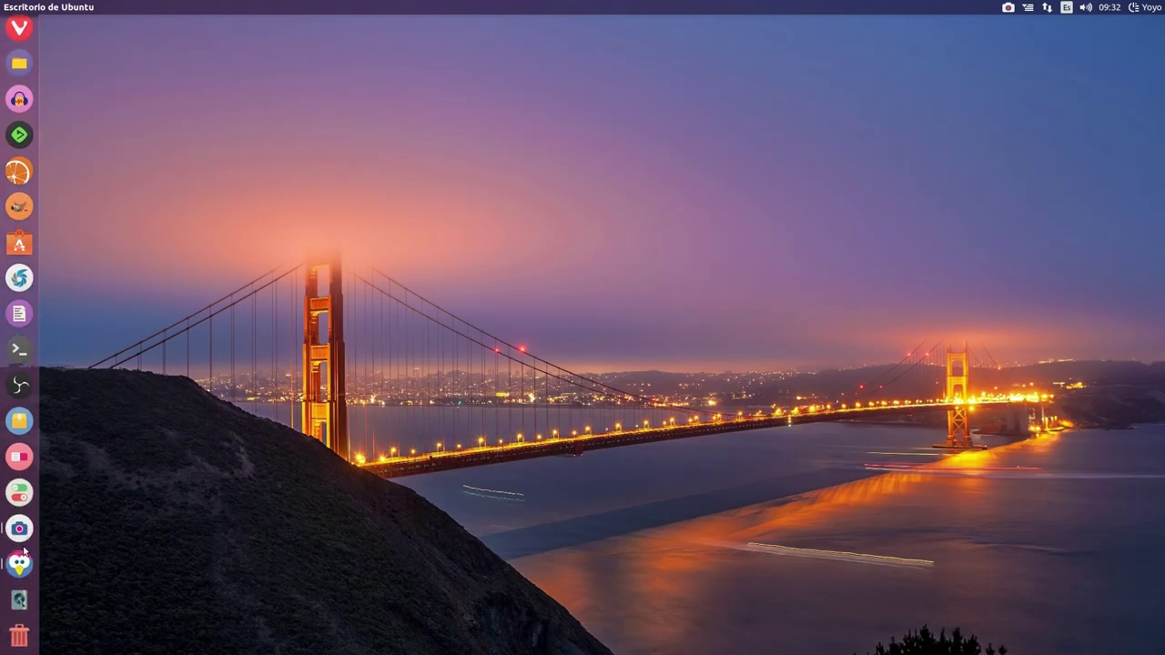
left_click(19, 557)
left_click(353, 58)
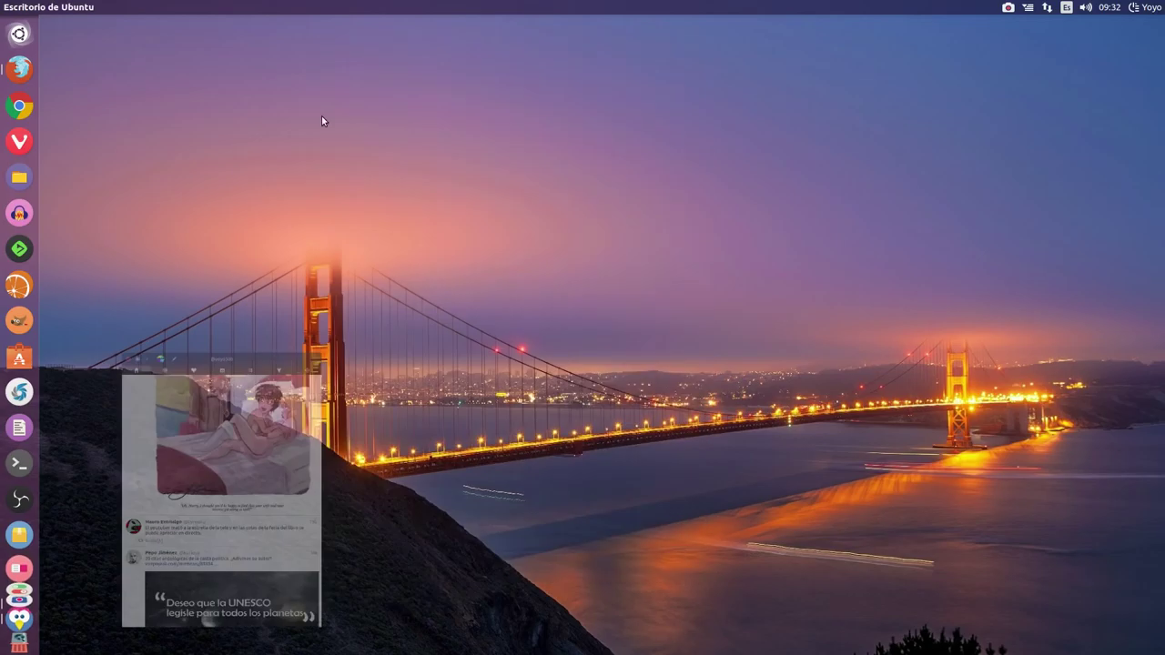
left_click(19, 592)
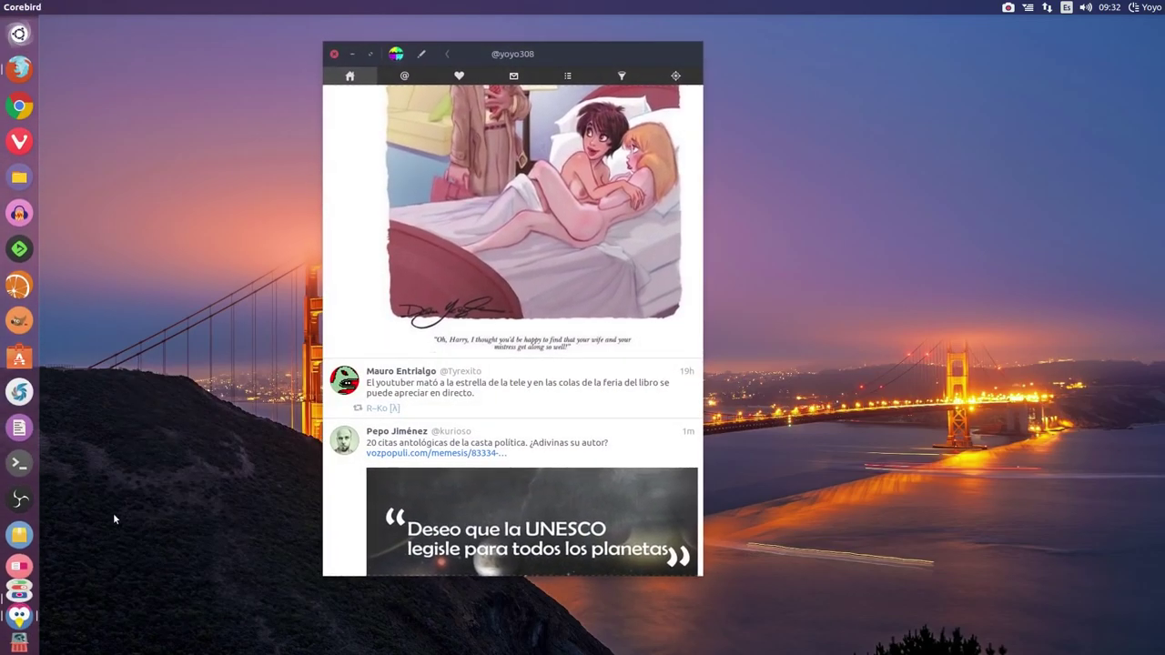
left_click(352, 54)
left_click(27, 565)
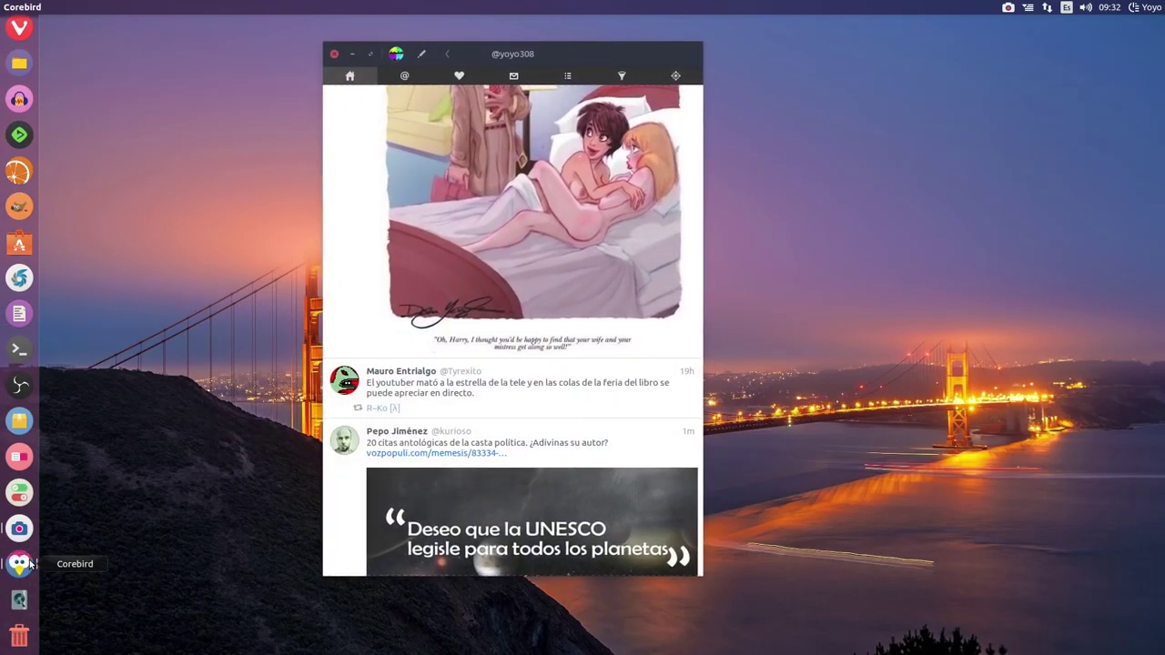
left_click(29, 565)
left_click(27, 568)
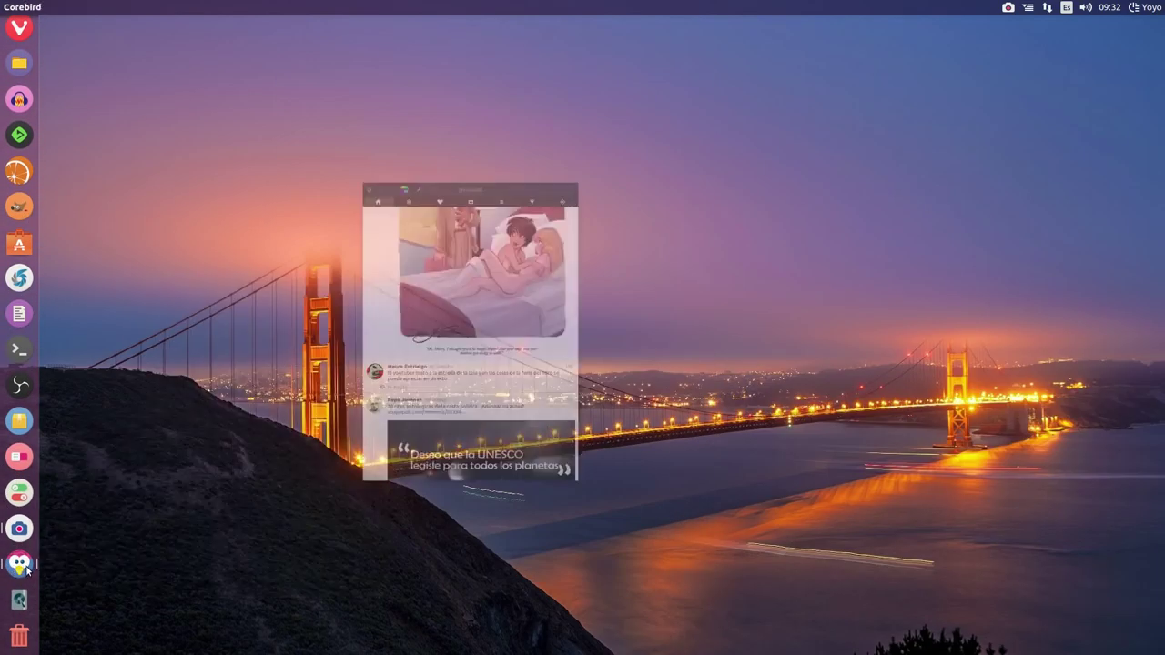
left_click(27, 566)
left_click(28, 566)
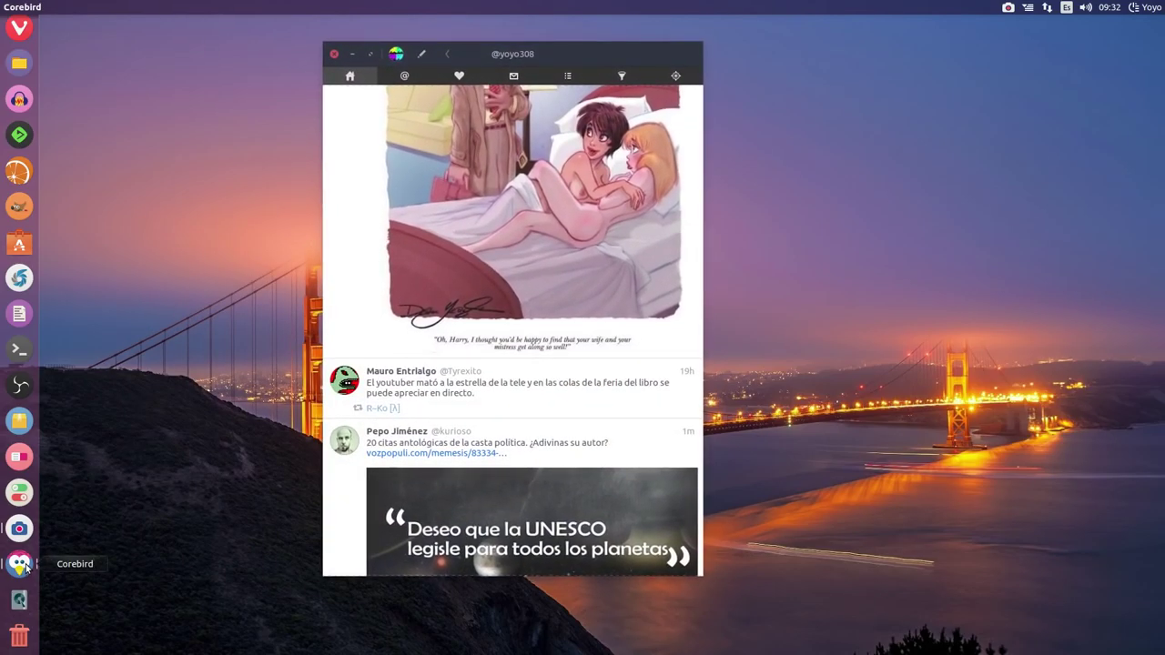
left_click(27, 566)
left_click(26, 566)
left_click(26, 566)
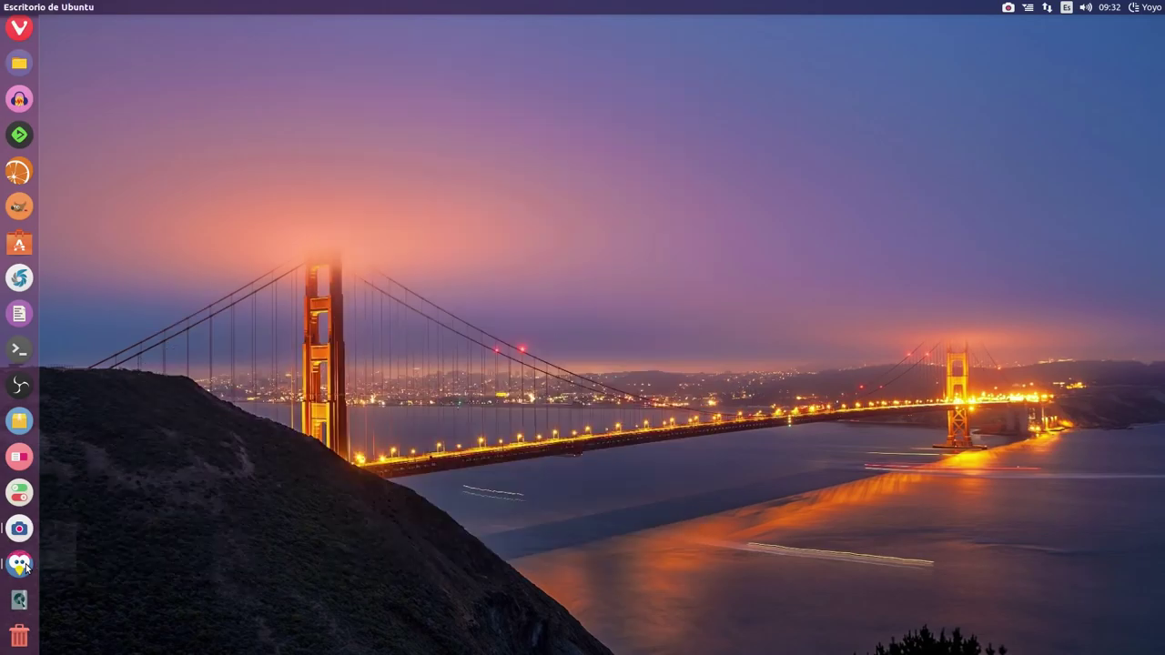
left_click(26, 566)
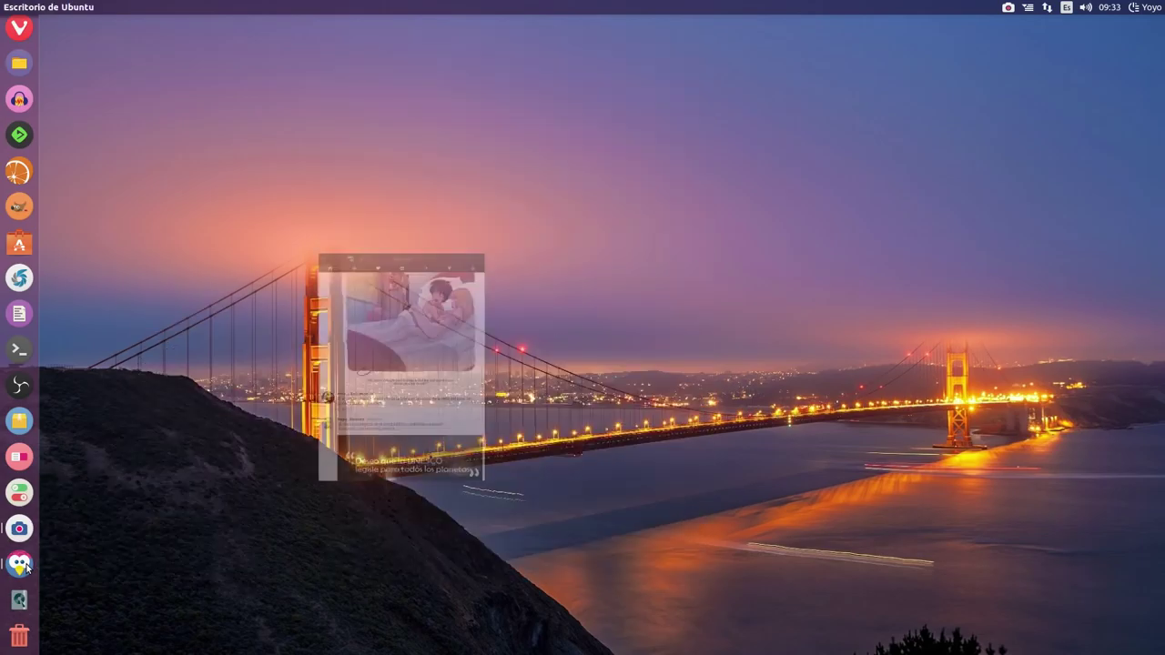
left_click(26, 566)
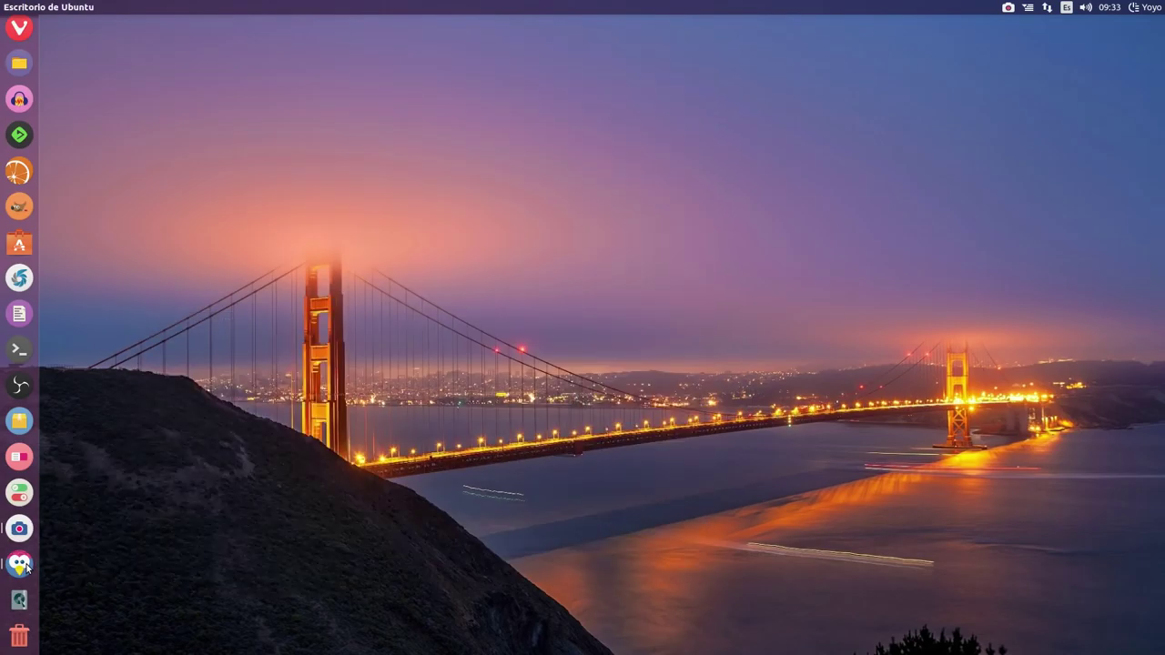
left_click(26, 566)
left_click(26, 566)
left_click(13, 563)
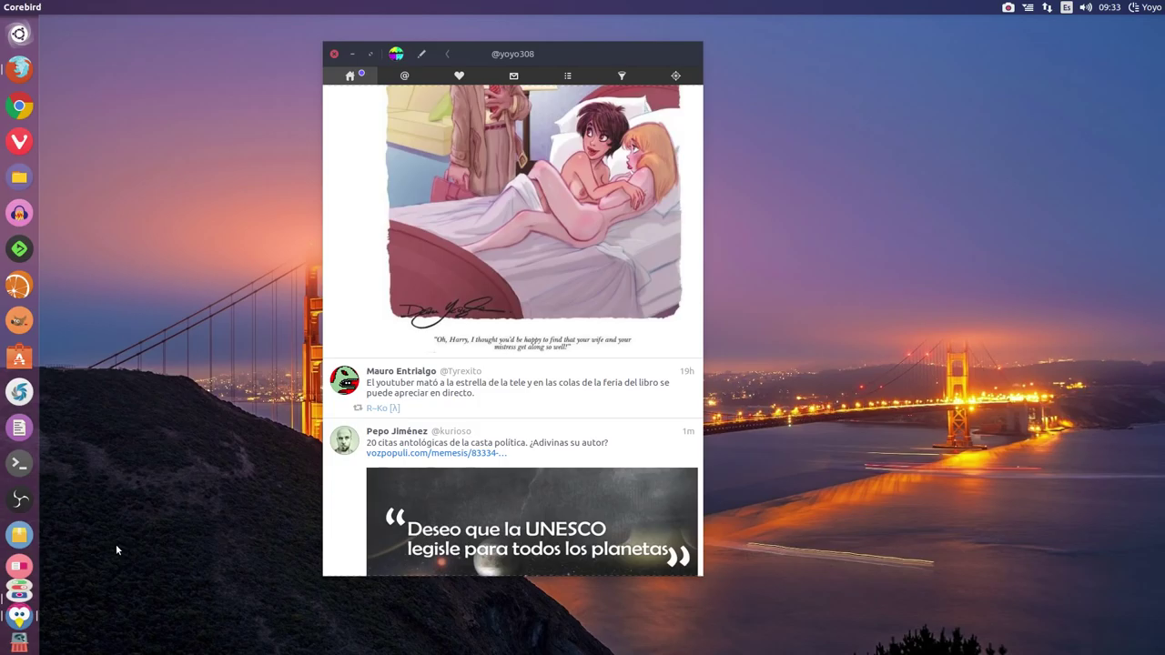
Browse further tweets in the Corebird home timeline.
scroll(523, 304, "down", 10)
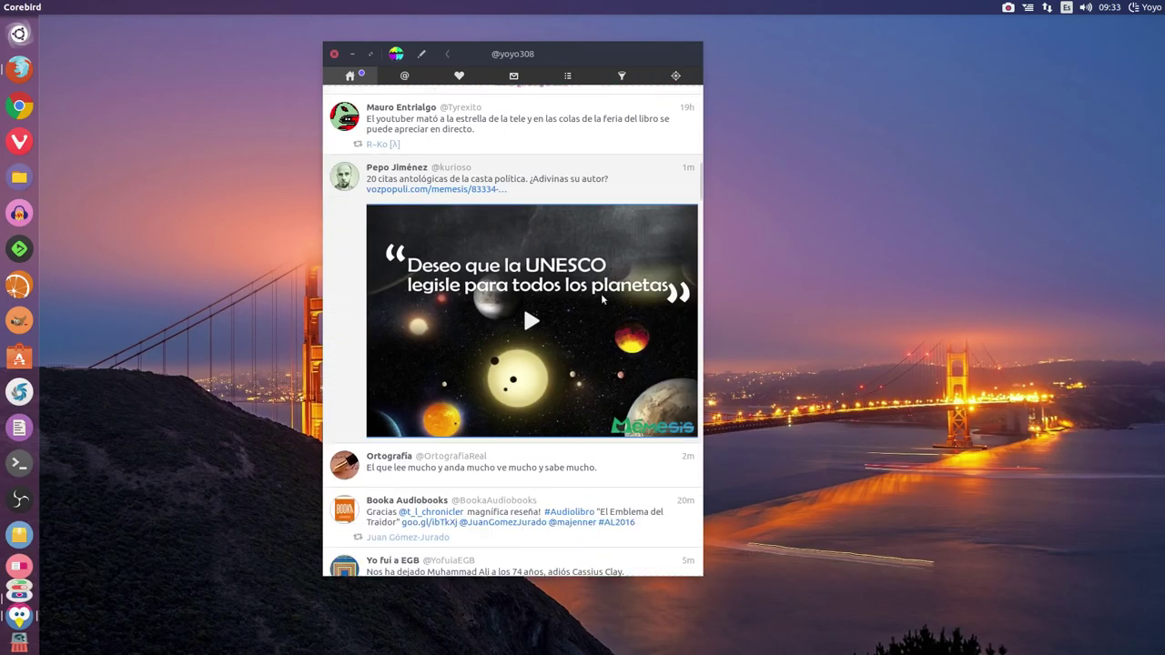
scroll(600, 295, "up", 3)
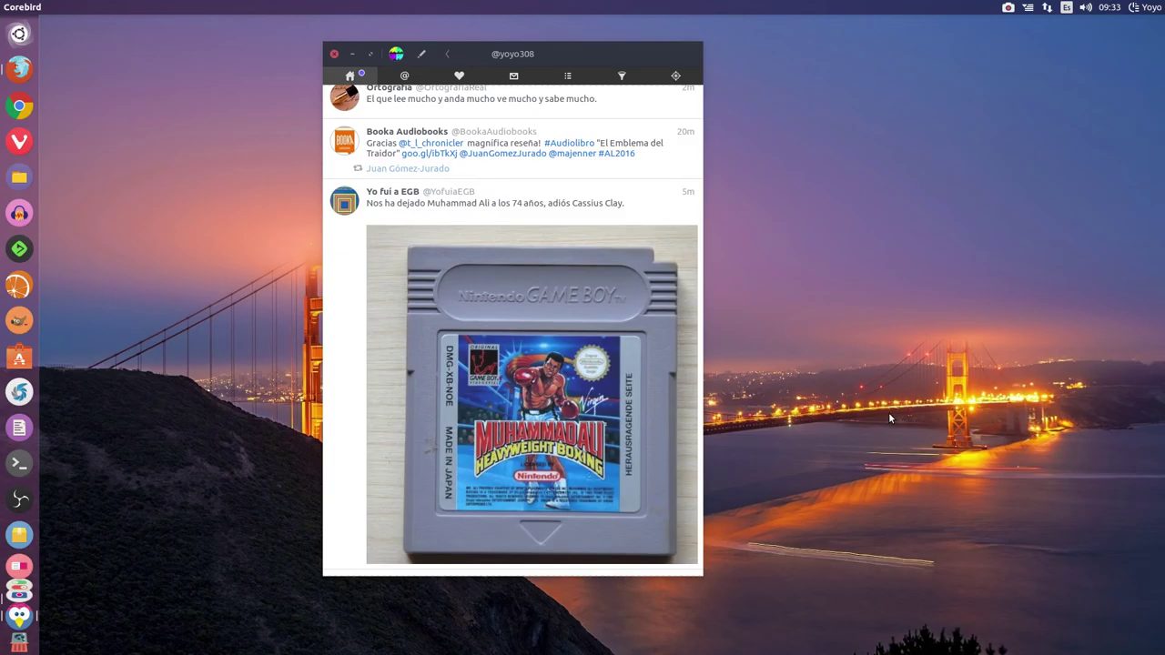
Return the Corebird home timeline to its newest tweets, and minimize and restore the window, leaving it minimized.
left_click(351, 79)
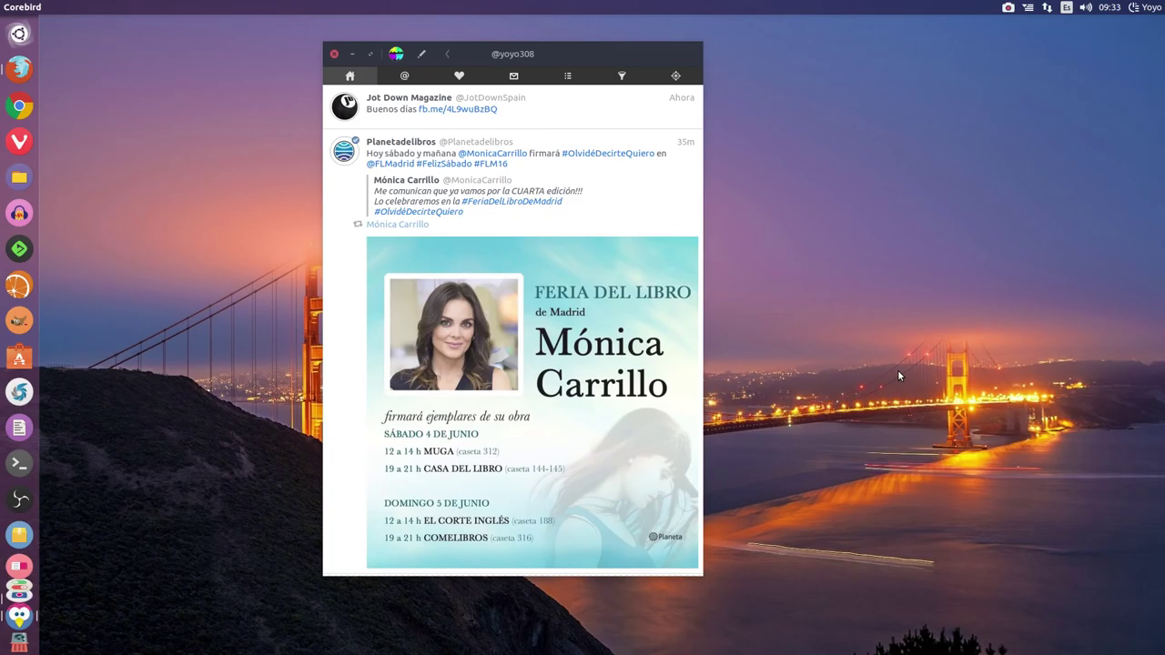
left_click(352, 54)
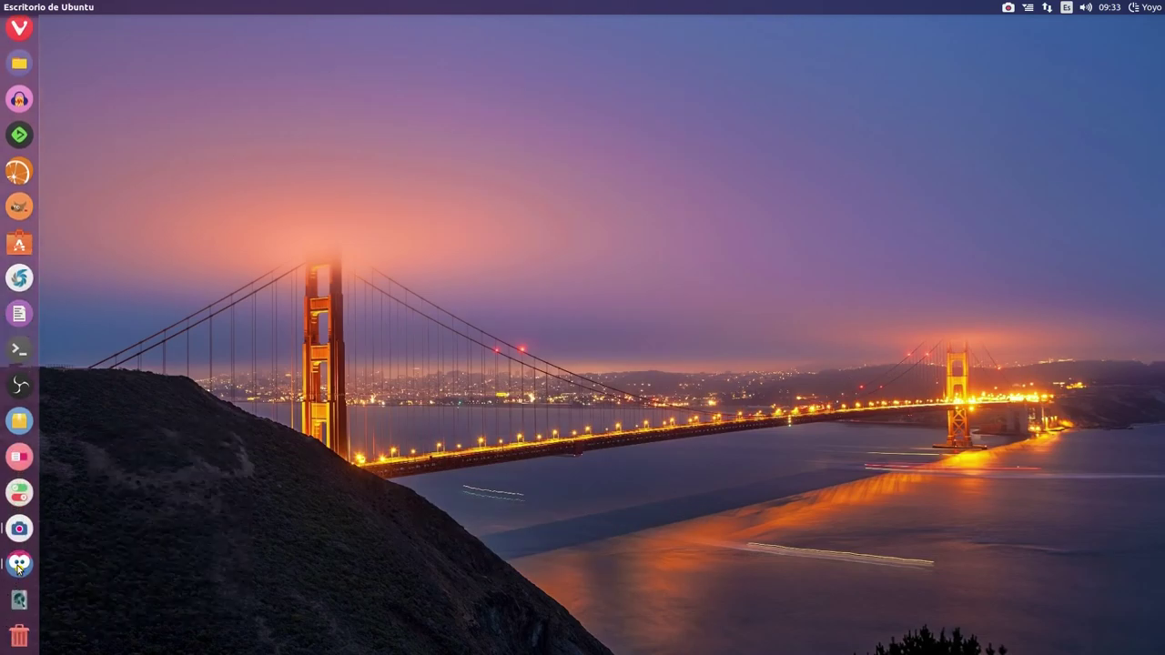
left_click(19, 559)
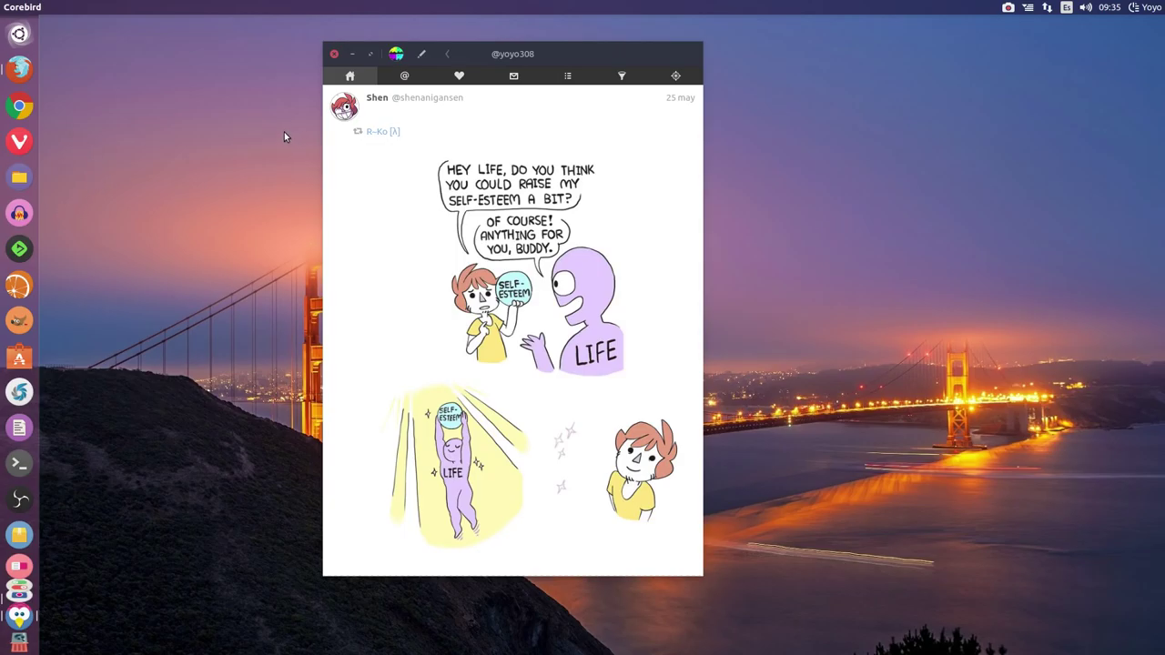
left_click(353, 55)
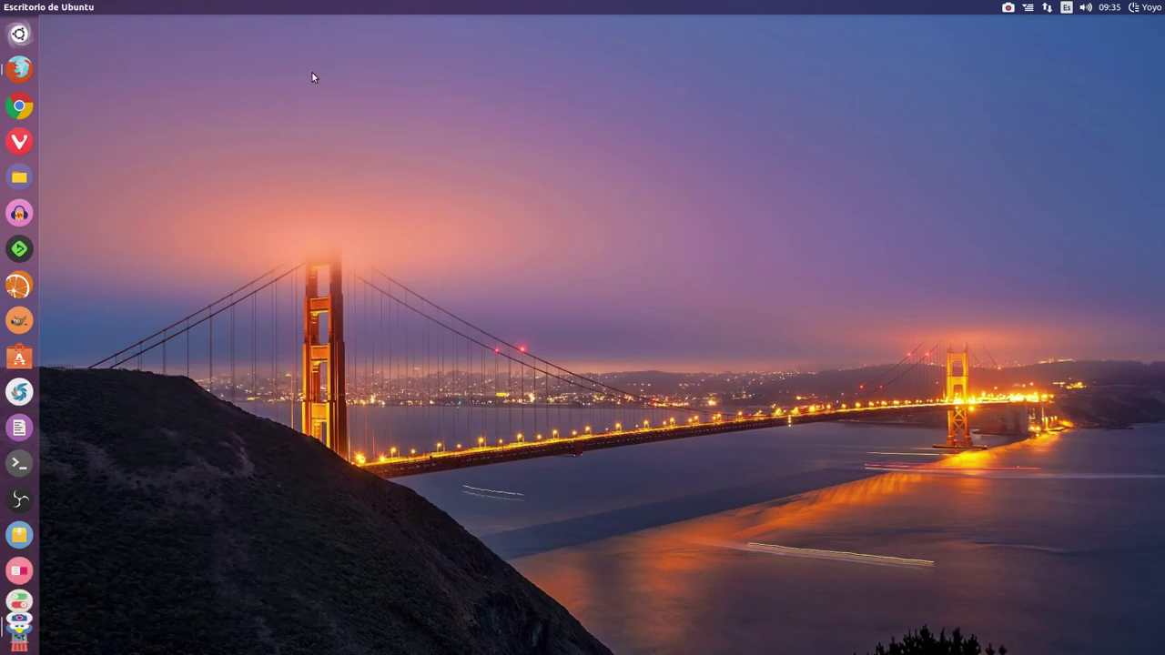
Restore Firefox and look through the UbuntuHandbook article on installing Corebird 1.2.1 in Ubuntu 16.04.
scroll(27, 264, "down", 3)
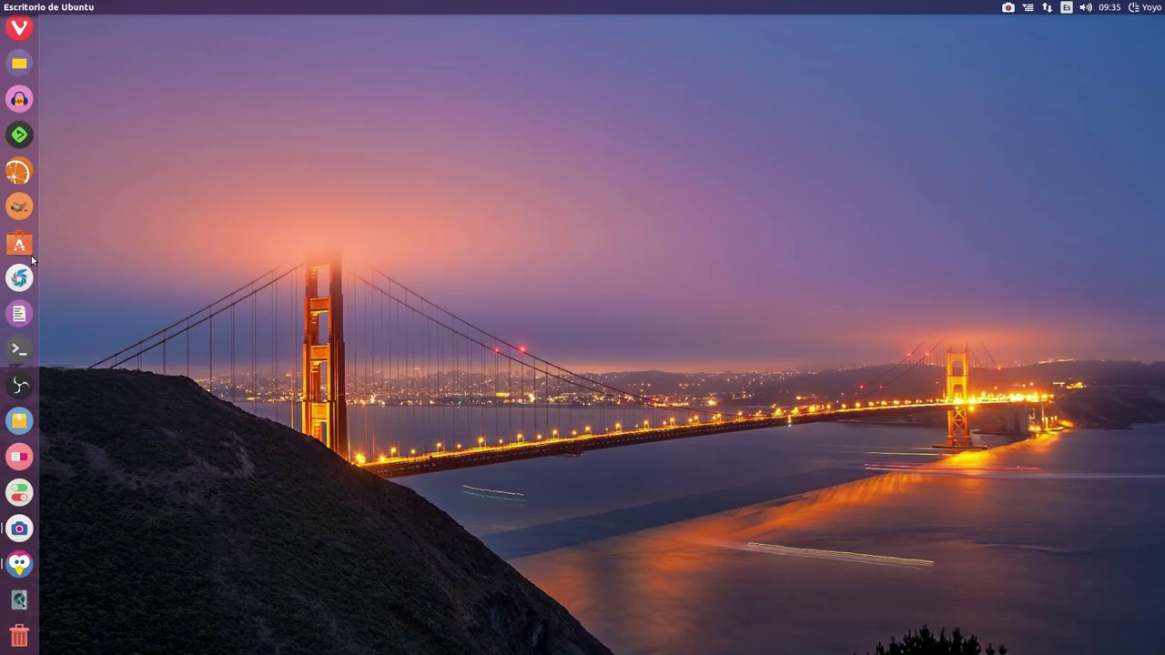
scroll(31, 256, "up", 2)
scroll(23, 455, "up", 1)
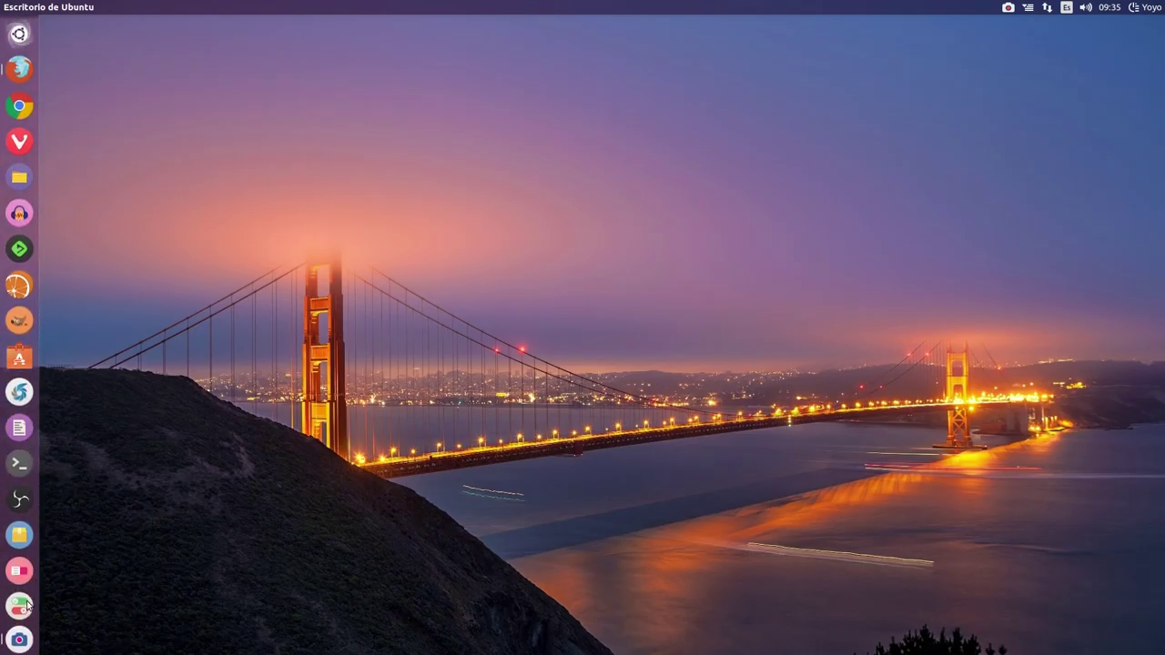
left_click(19, 71)
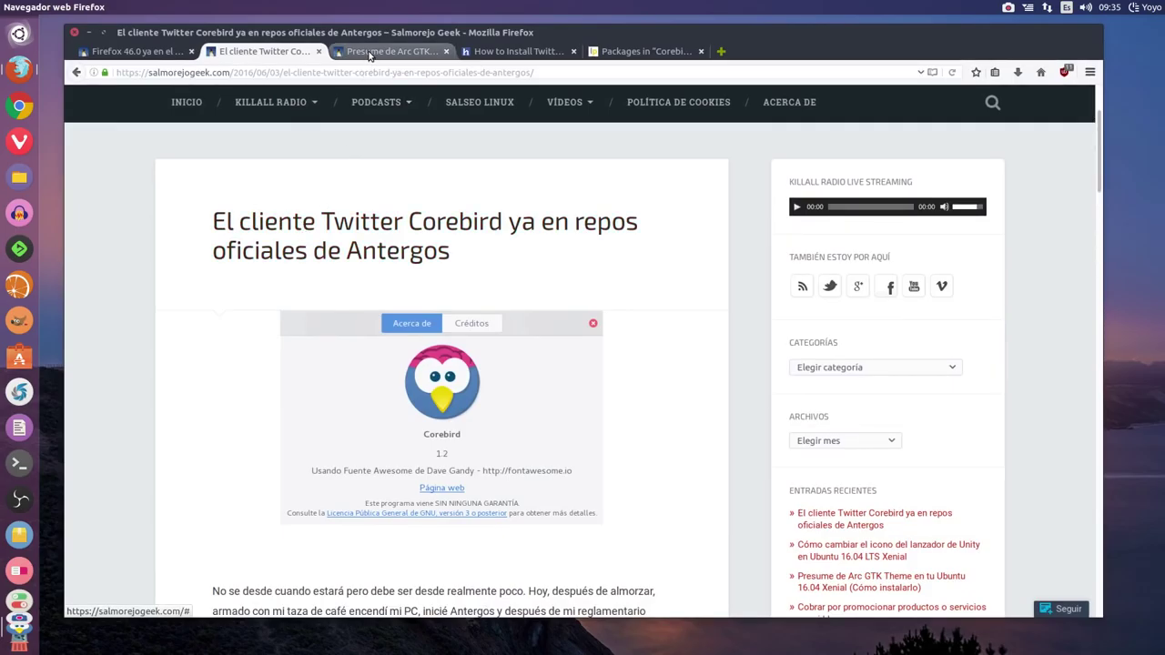
left_click(515, 52)
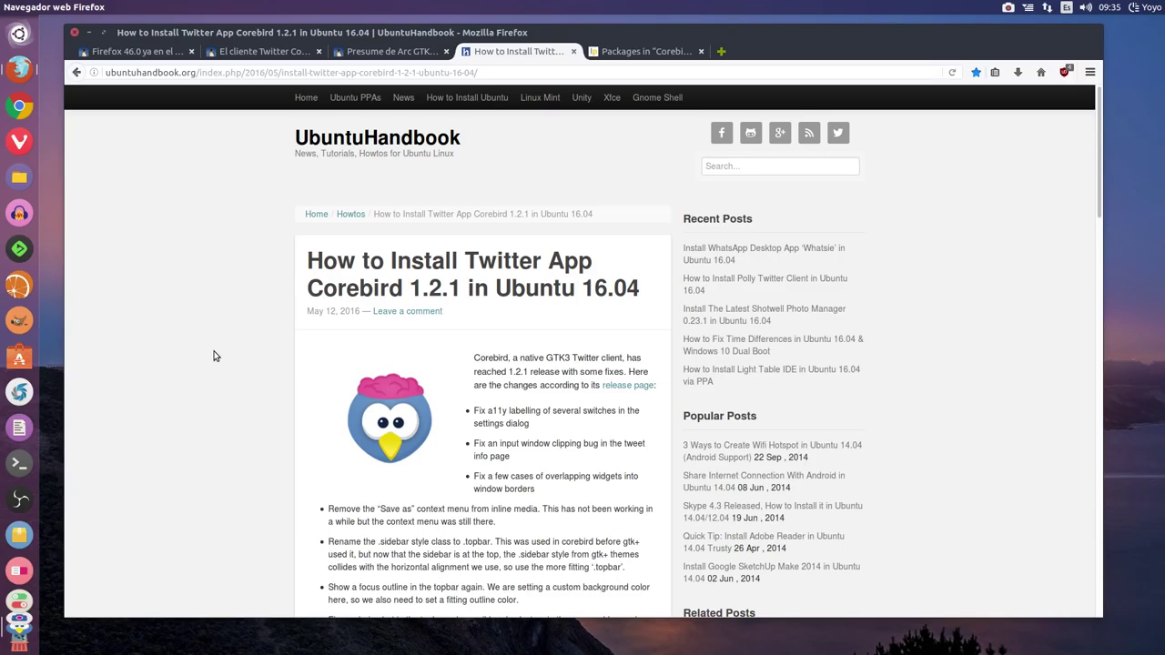
scroll(192, 388, "down", 15)
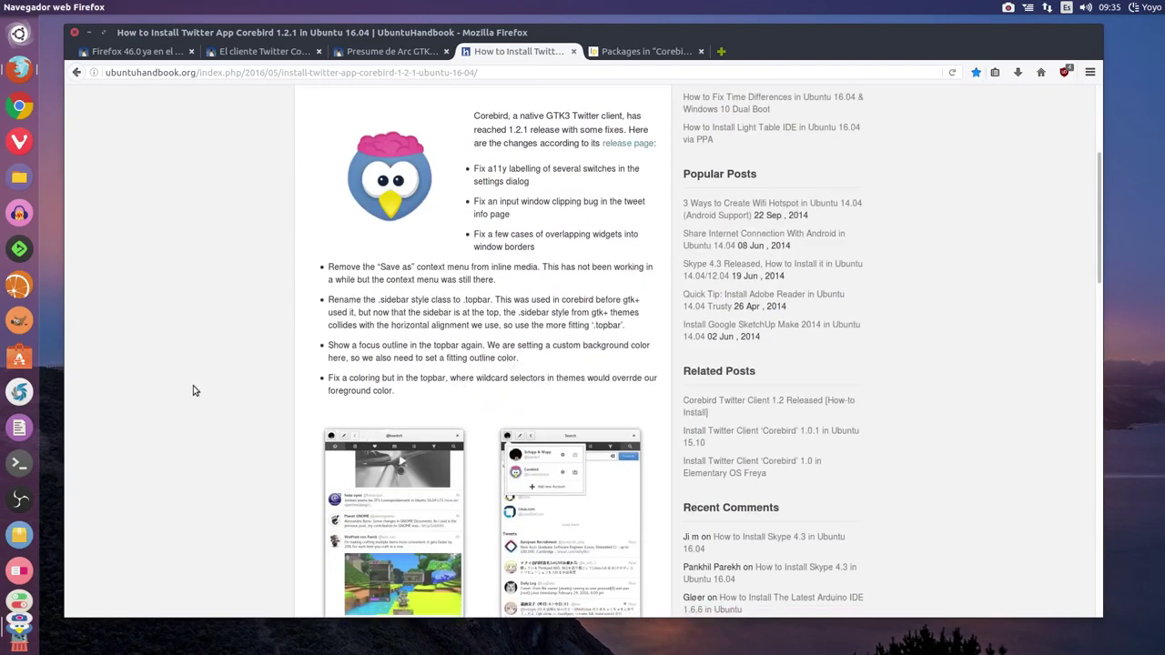
scroll(192, 387, "down", 3)
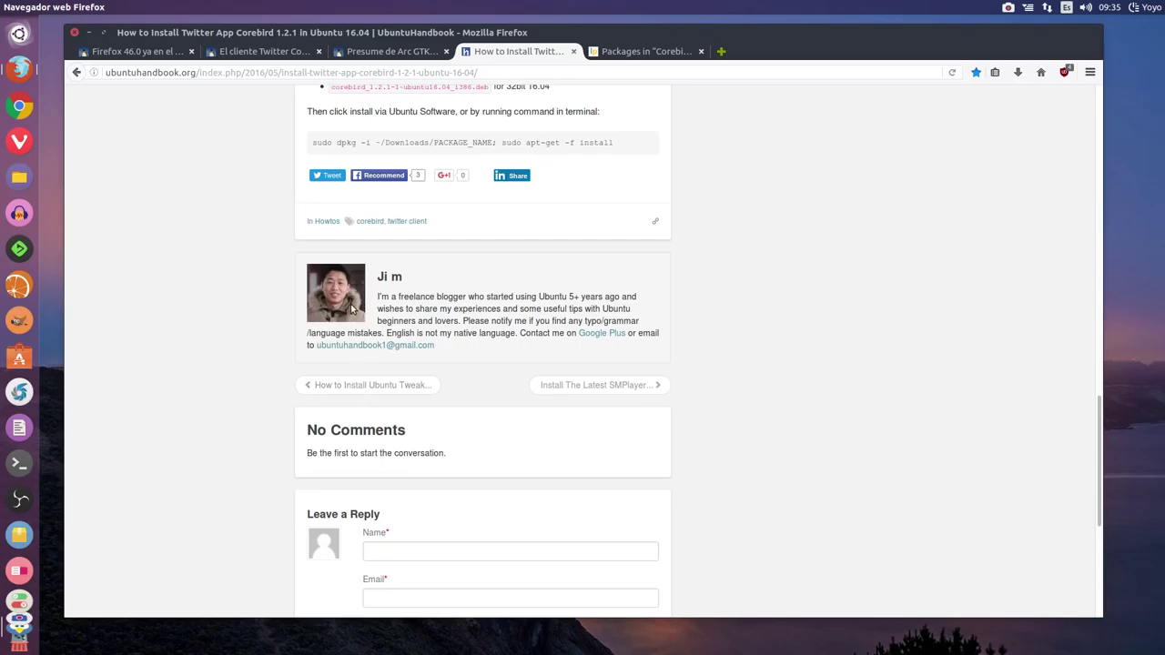
scroll(352, 310, "up", 3)
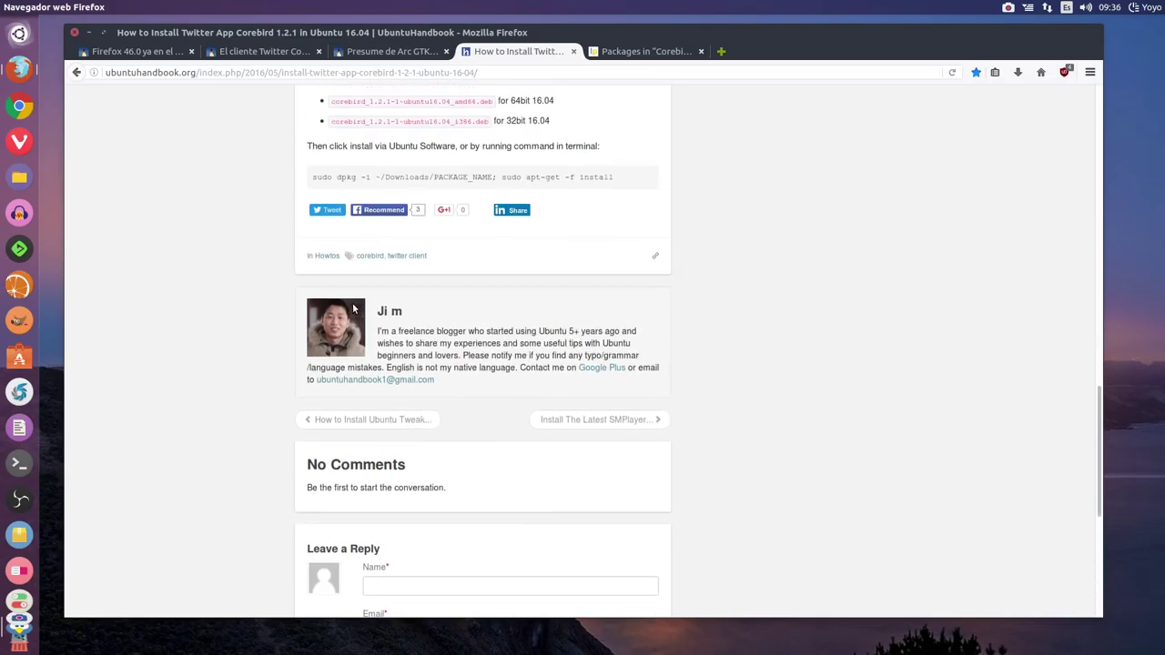
scroll(353, 309, "up", 2)
scroll(465, 344, "up", 10)
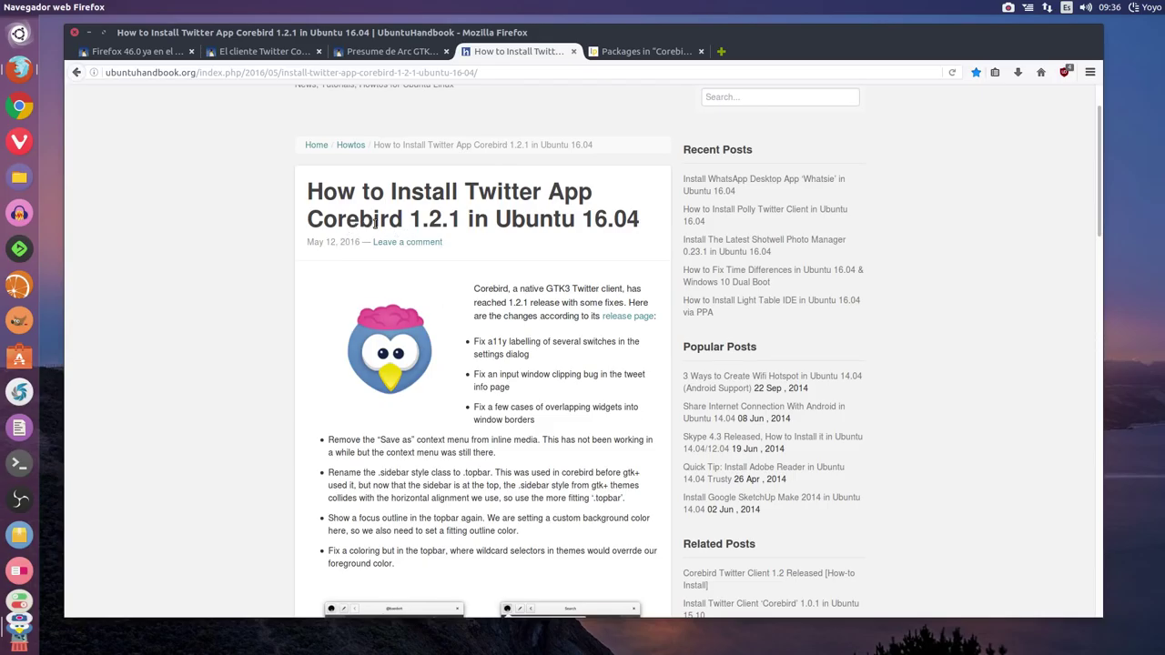
Highlight the article's PPA installation commands for Corebird and open its third-party .deb download listing.
scroll(374, 221, "down", 10)
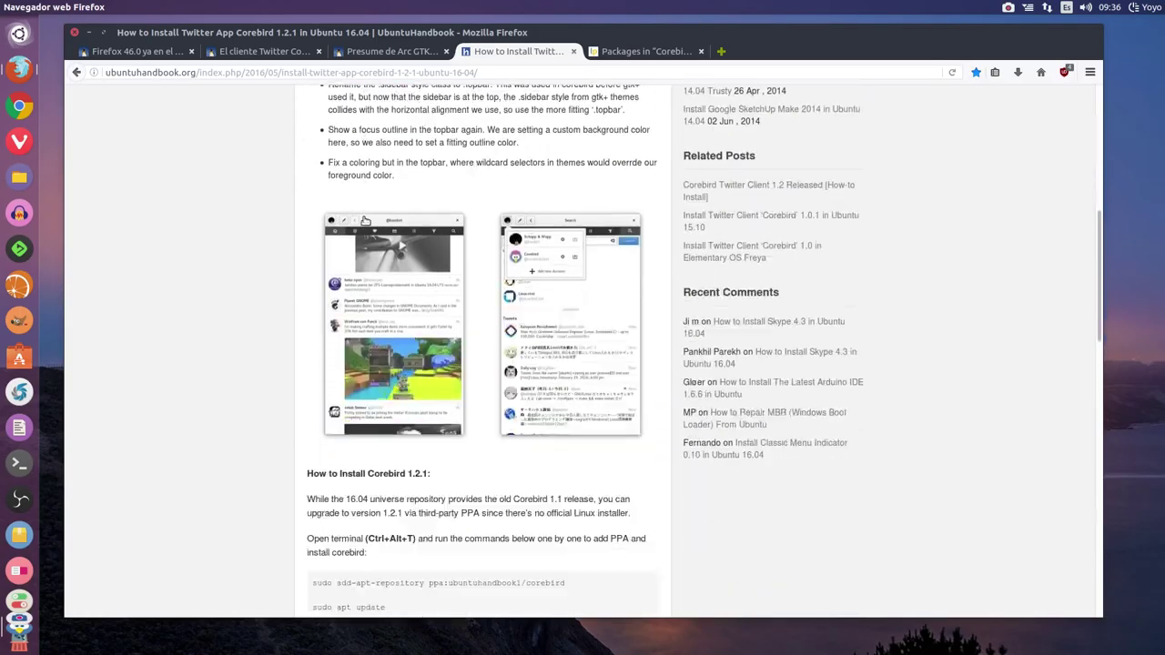
left_click_drag(455, 397, 162, 342)
scroll(252, 334, "down", 4)
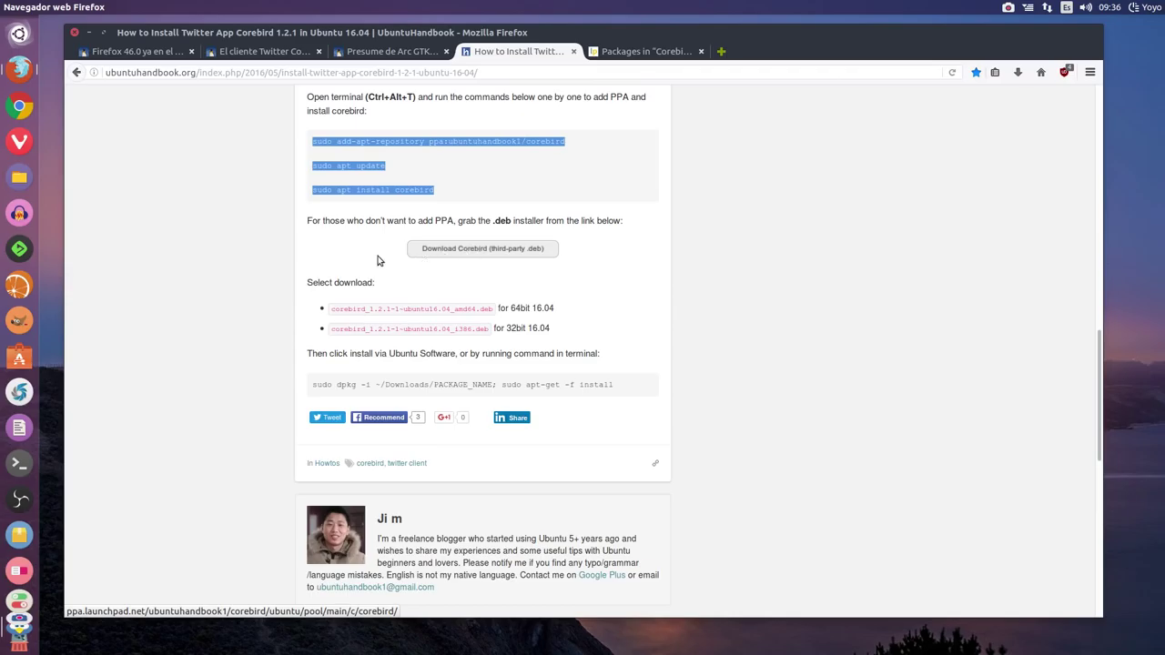
left_click(506, 247)
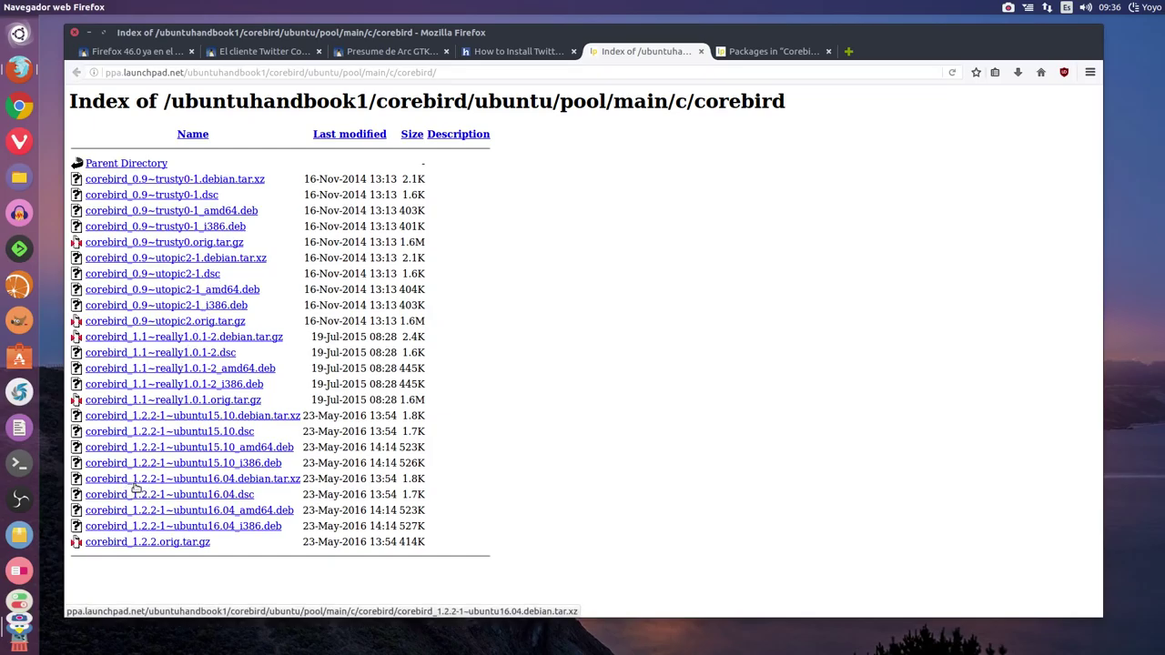
Show the Corebird Twitter Client packages page on Launchpad, open its list of all builds and return to the packages.
left_click(744, 55)
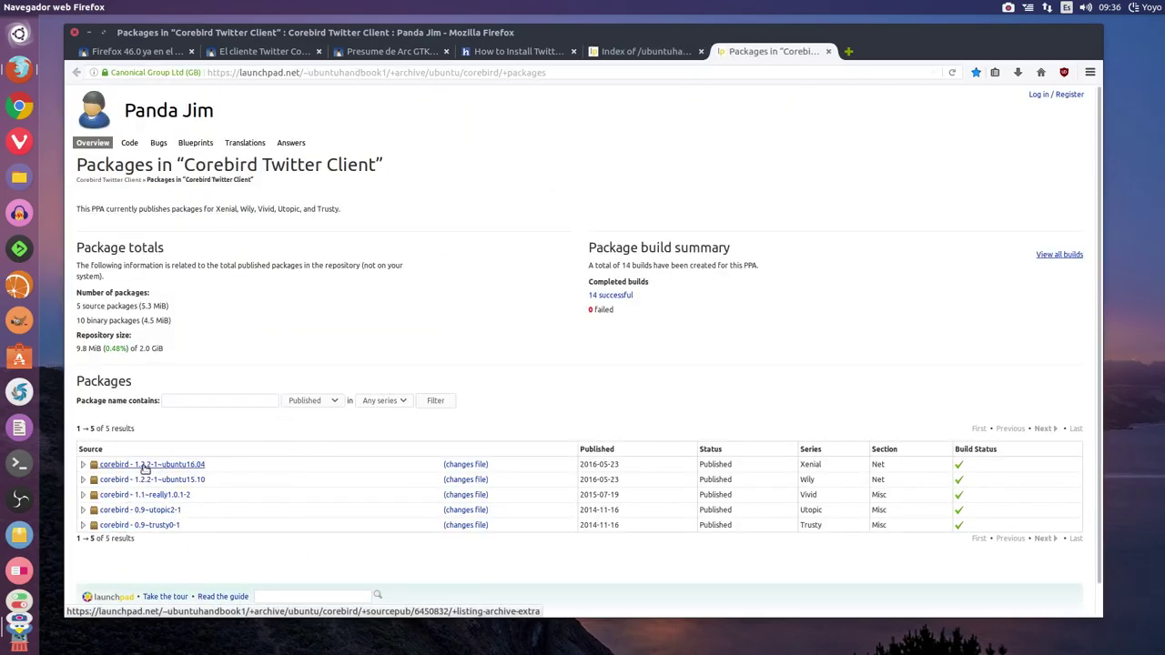
left_click(1049, 259)
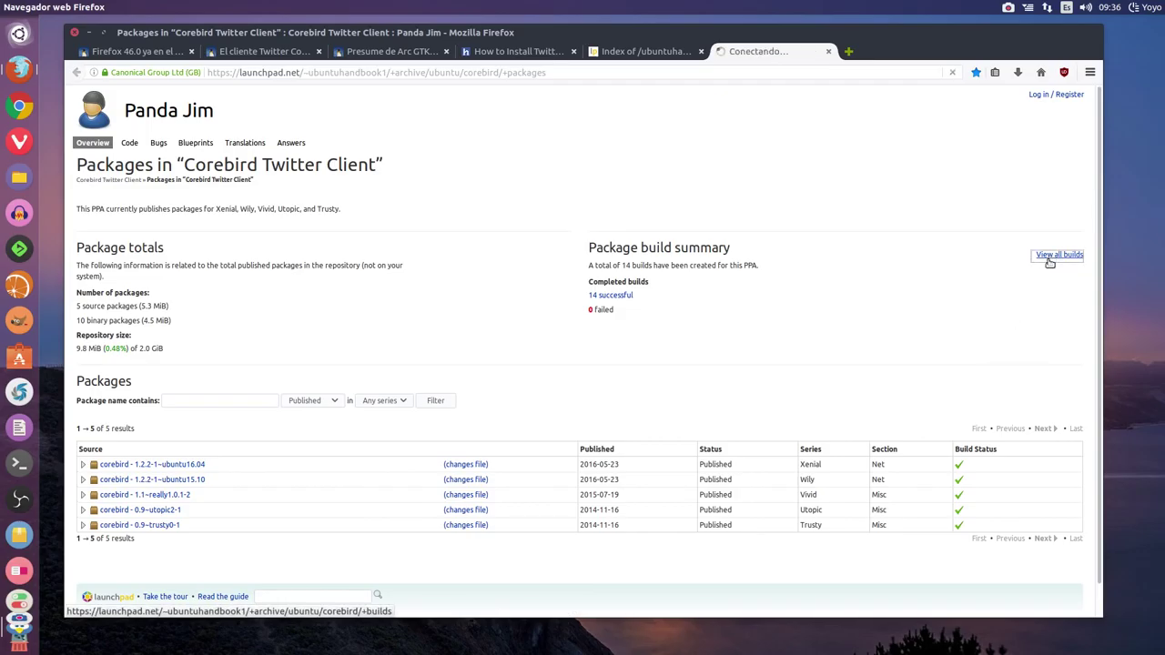
left_click(77, 73)
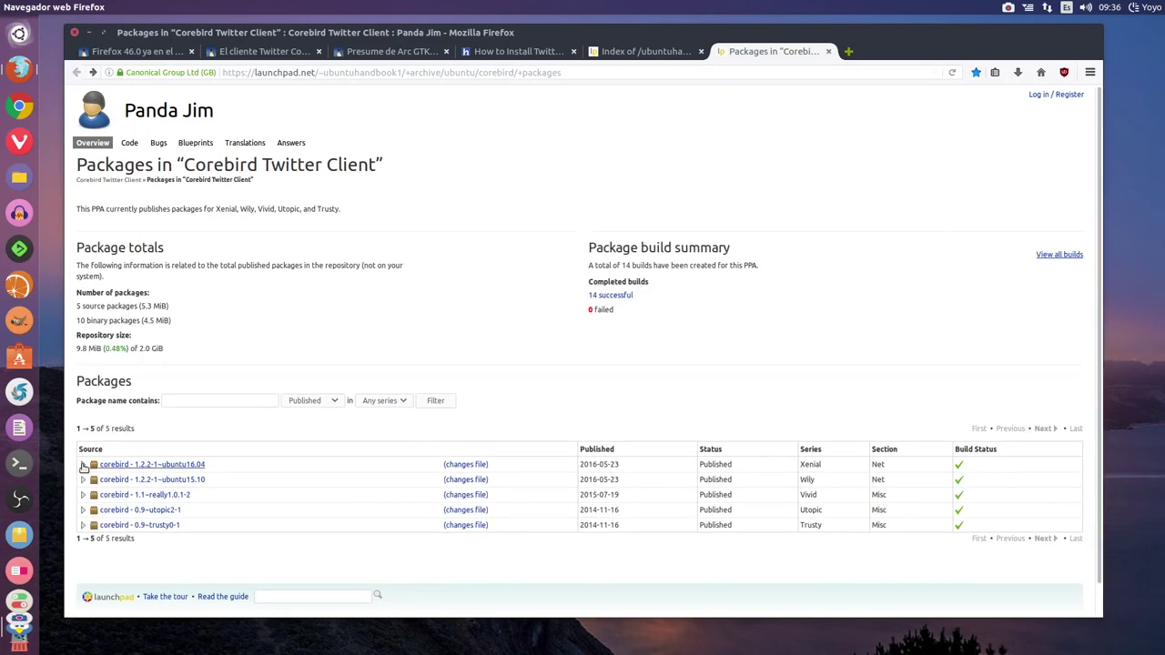
Expand the corebird 1.2.2-1~ubuntu16.04 package details, and bring up and cancel the download of its amd64 .deb file.
left_click(84, 465)
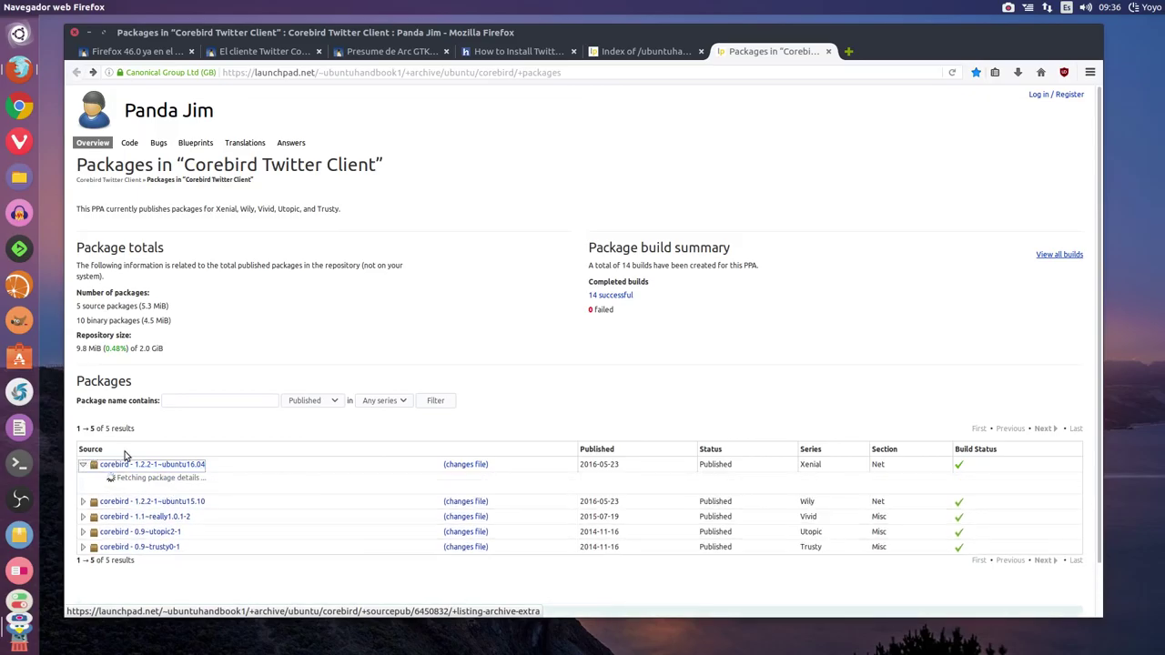
scroll(218, 409, "down", 6)
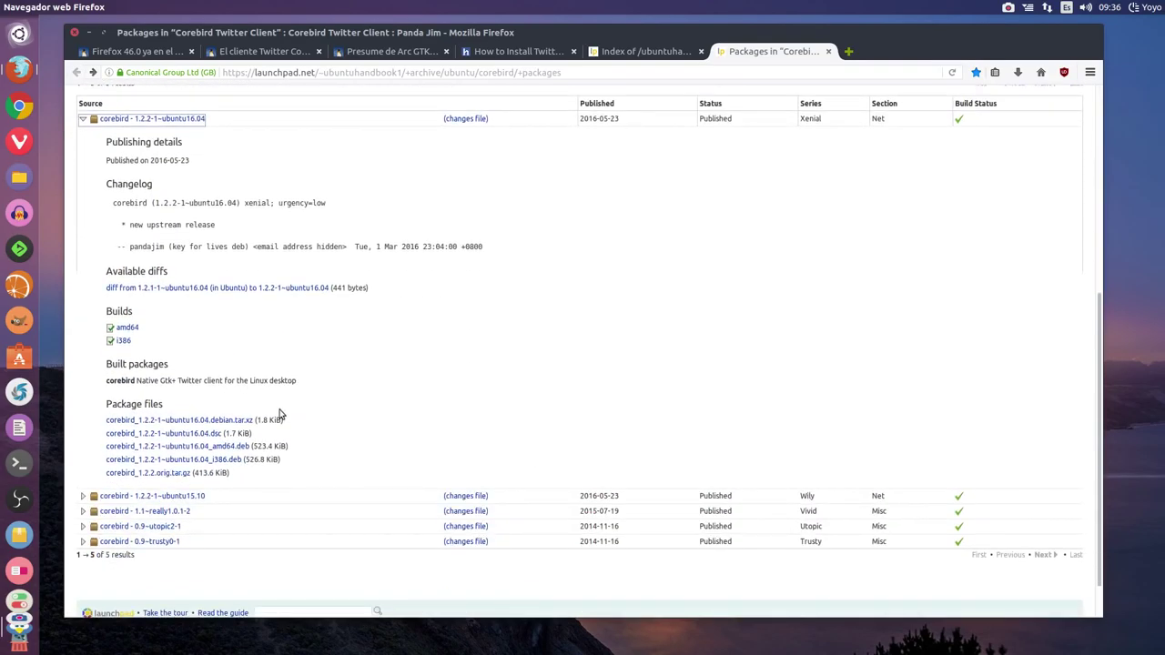
left_click(218, 446)
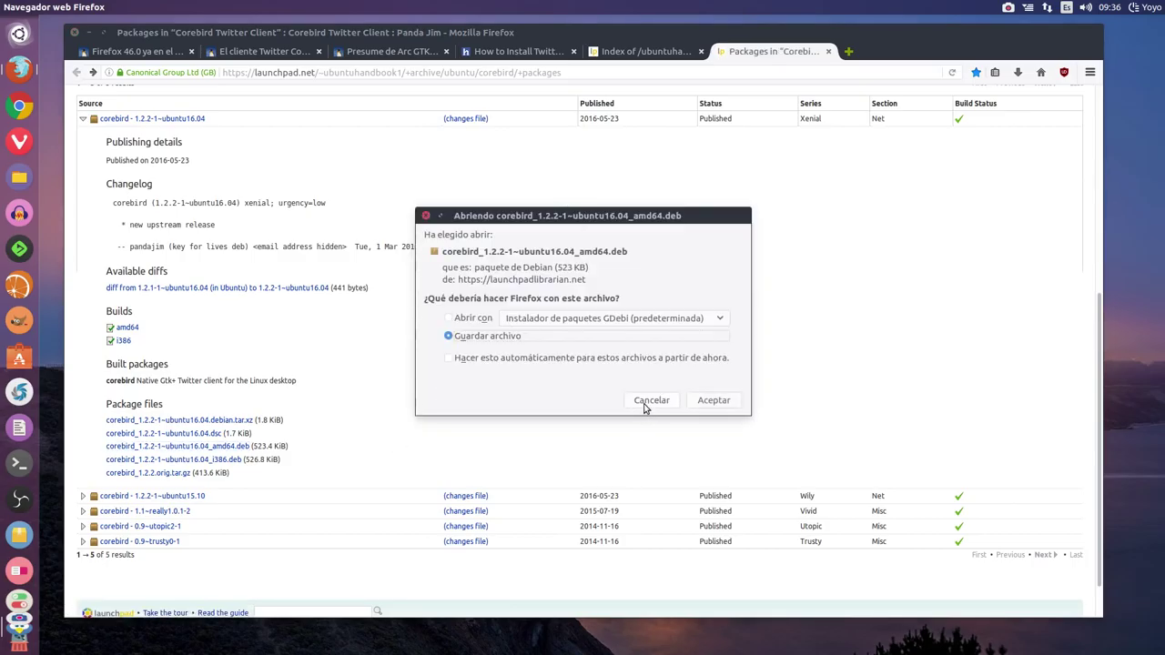
left_click(646, 402)
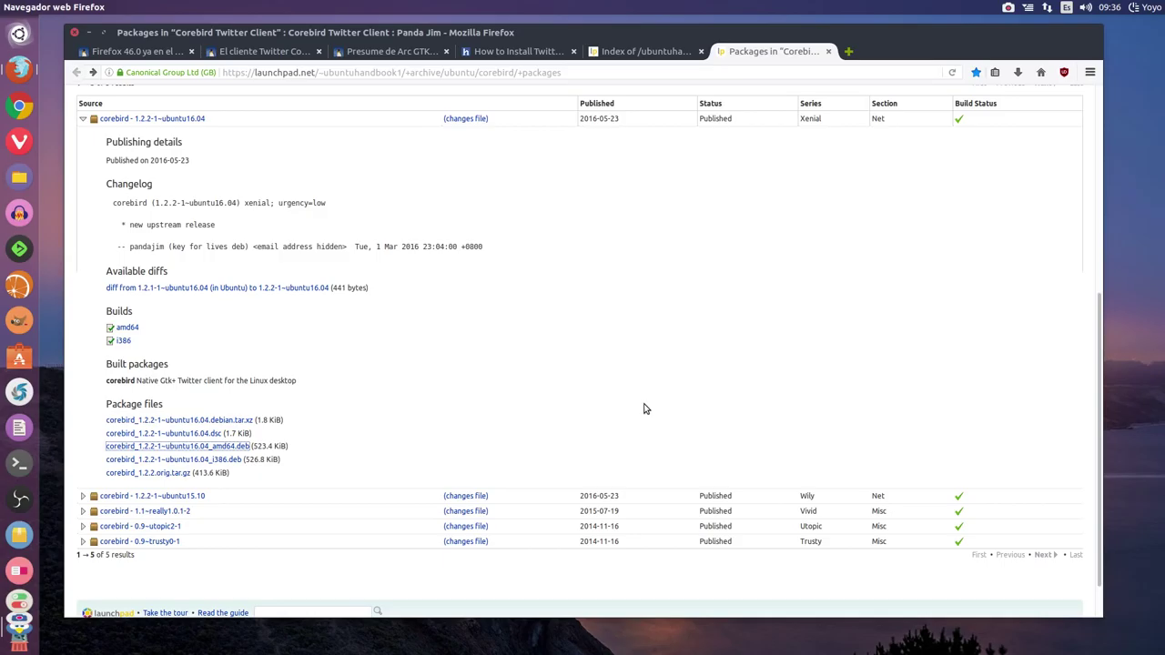
Review the UbuntuHandbook article again, highlight its three terminal commands for adding the PPA and installing Corebird, and clear the selection.
left_click(521, 52)
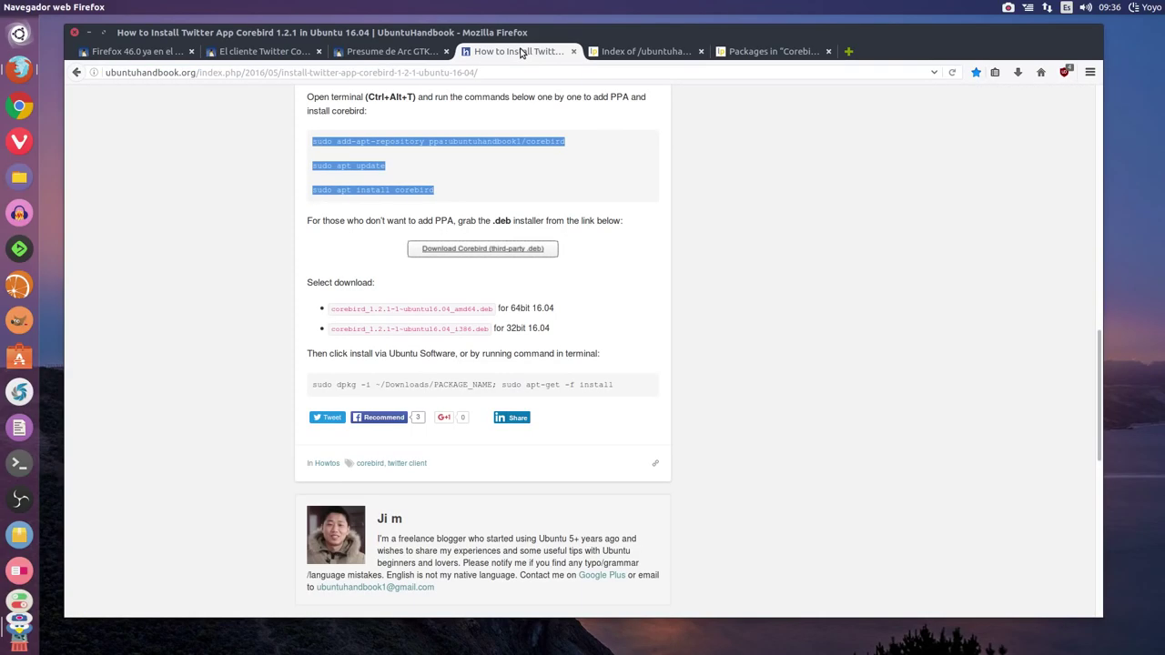
scroll(594, 331, "up", 4)
left_click(608, 358)
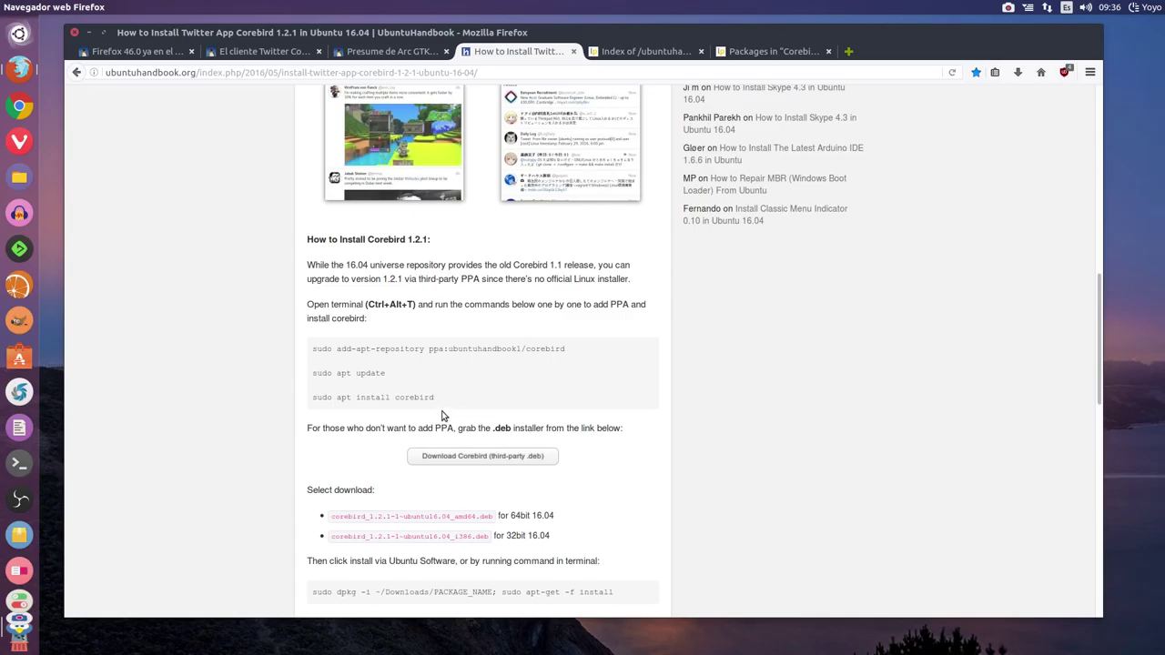
scroll(458, 398, "up", 4)
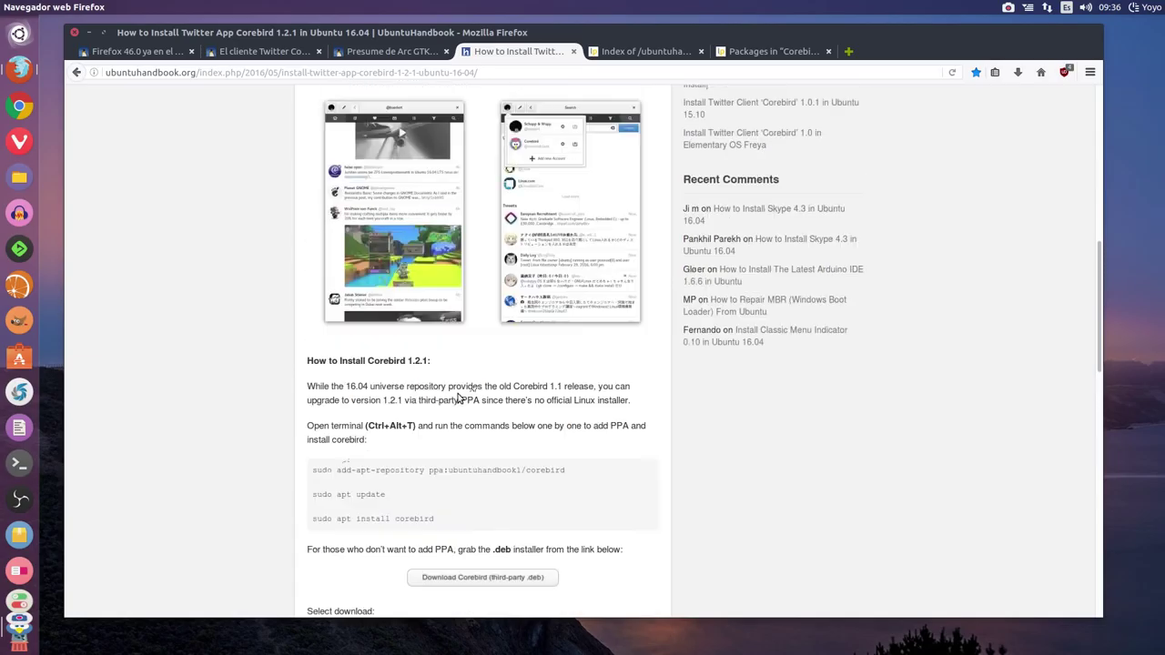
scroll(457, 398, "up", 9)
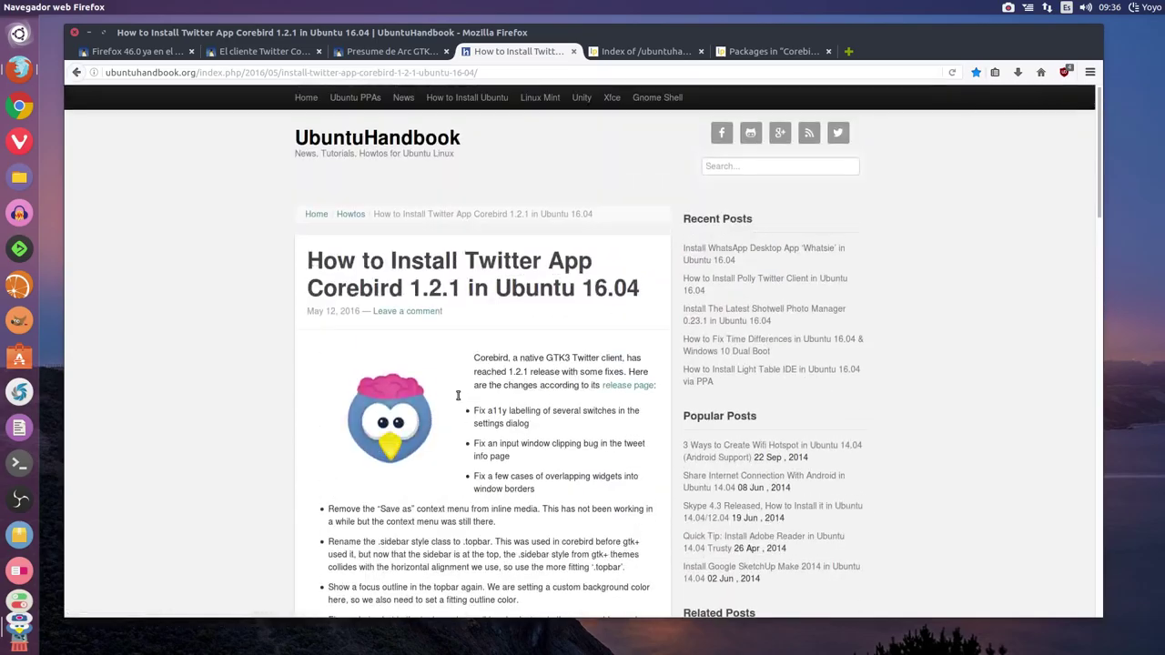
scroll(457, 400, "down", 11)
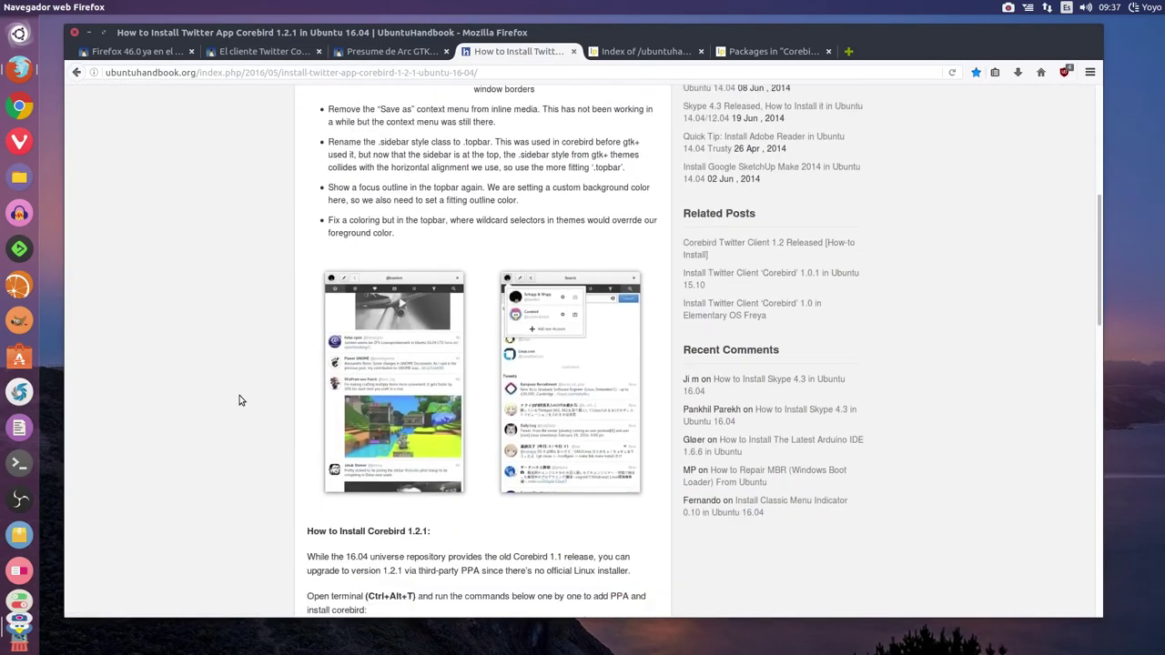
left_click_drag(451, 332, 305, 282)
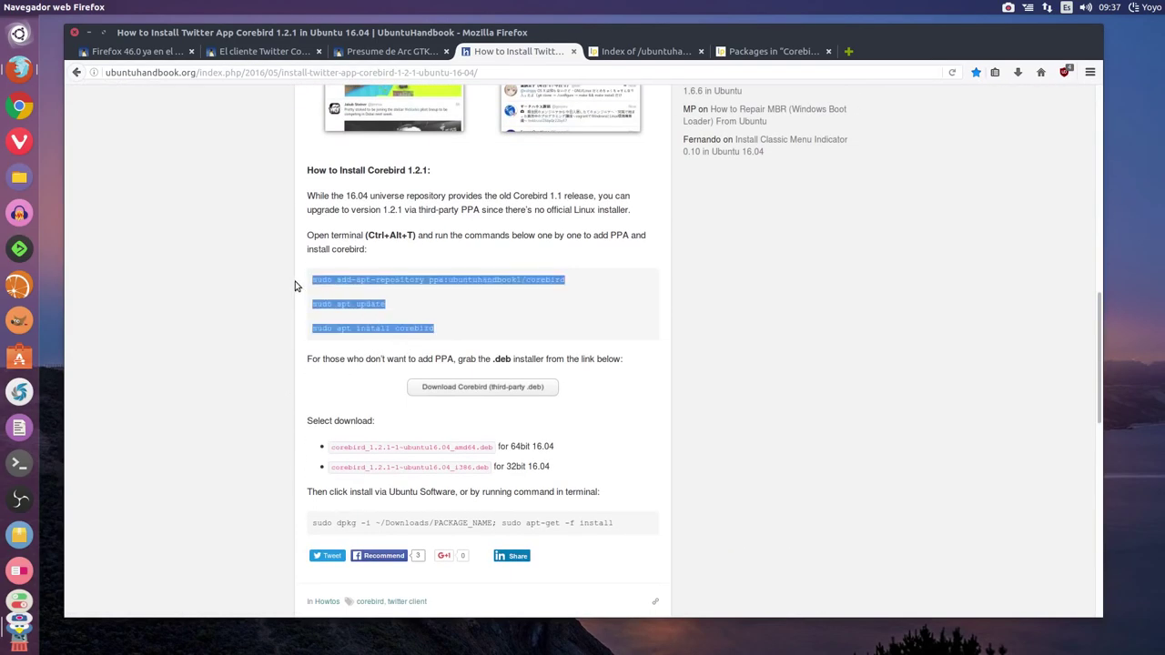
left_click(210, 297)
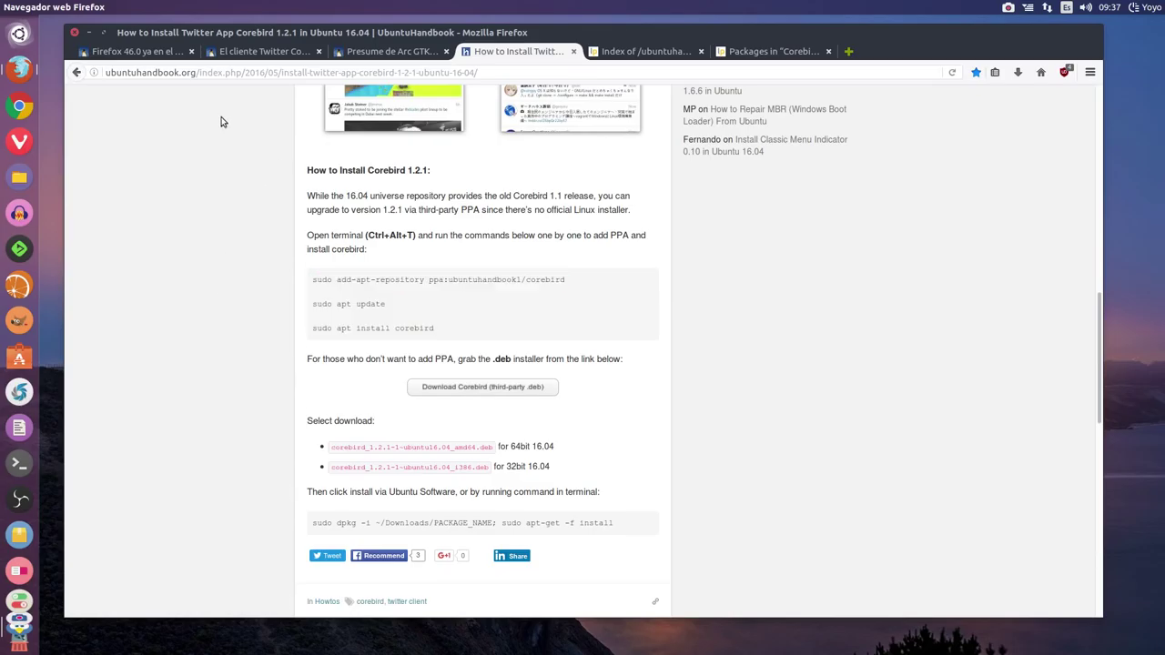
Bring up the Arc GTK Theme article, and show the home folder in a file manager window over it before minimizing that window.
left_click(744, 52)
left_click(405, 56)
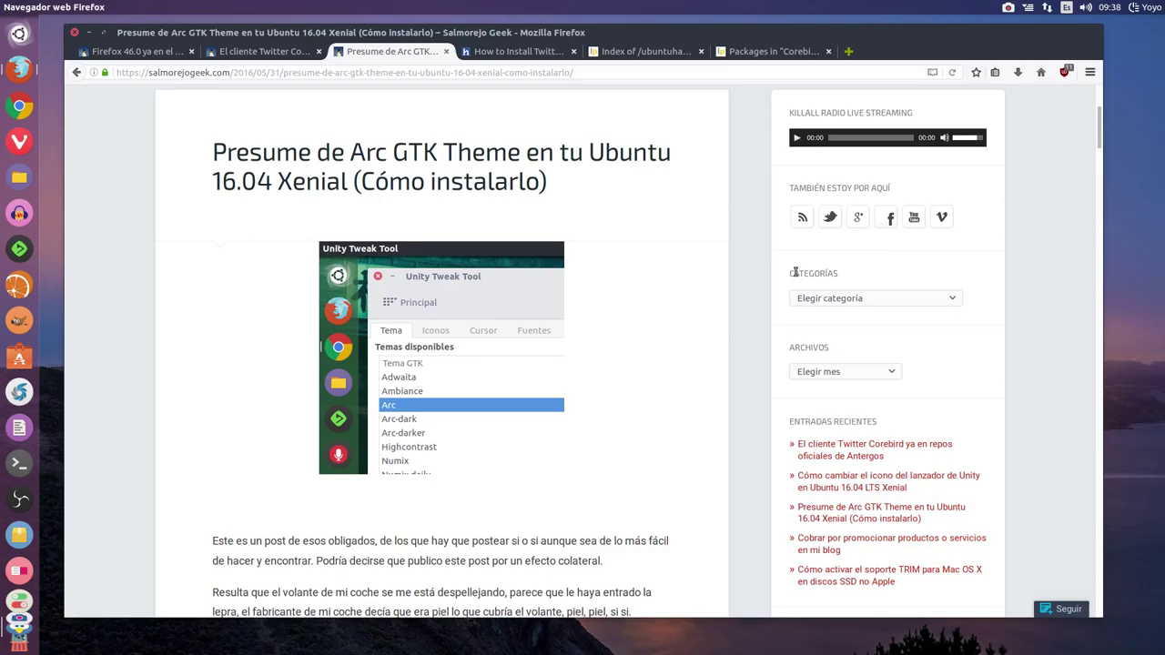
left_click(19, 177)
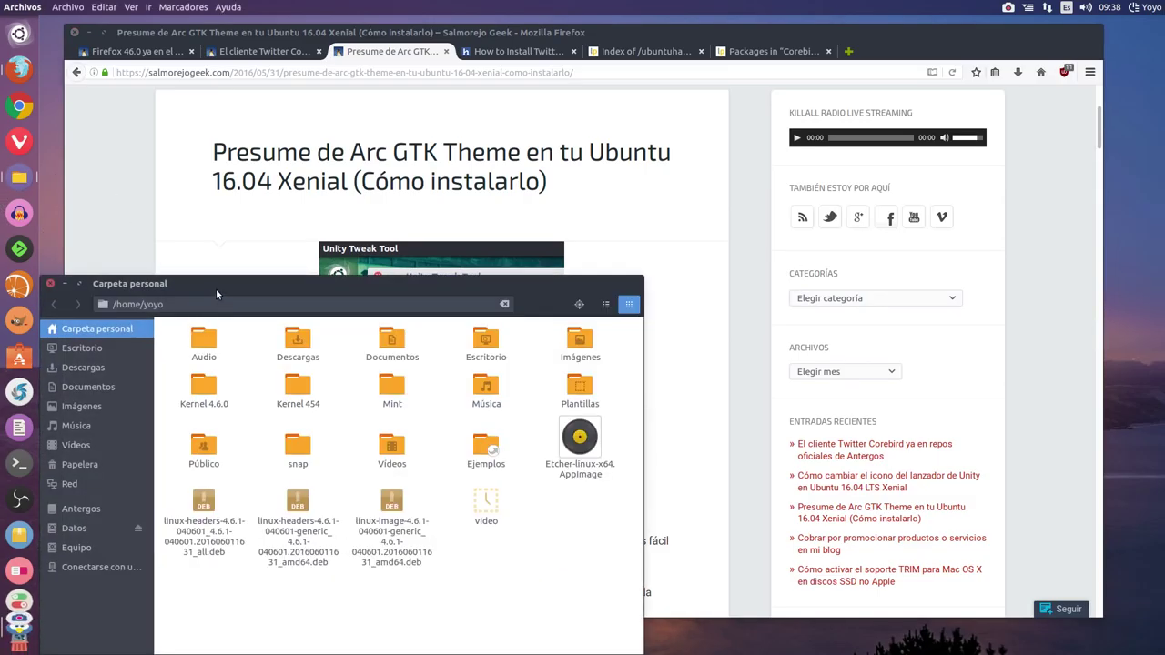
left_click_drag(215, 289, 506, 172)
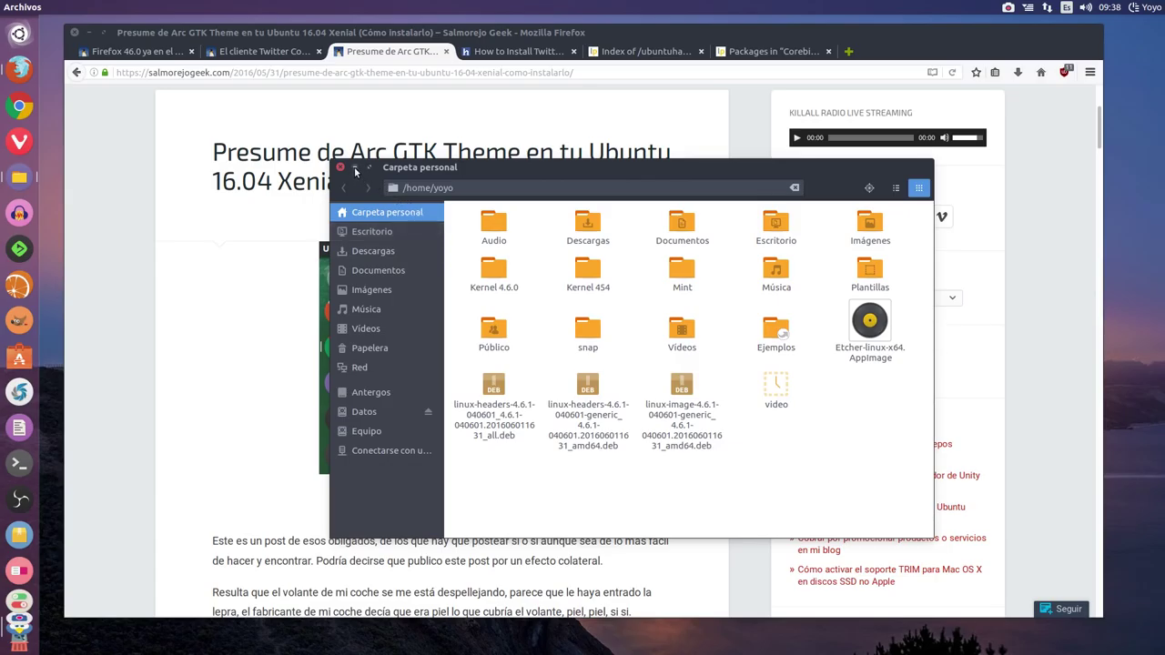
left_click(355, 169)
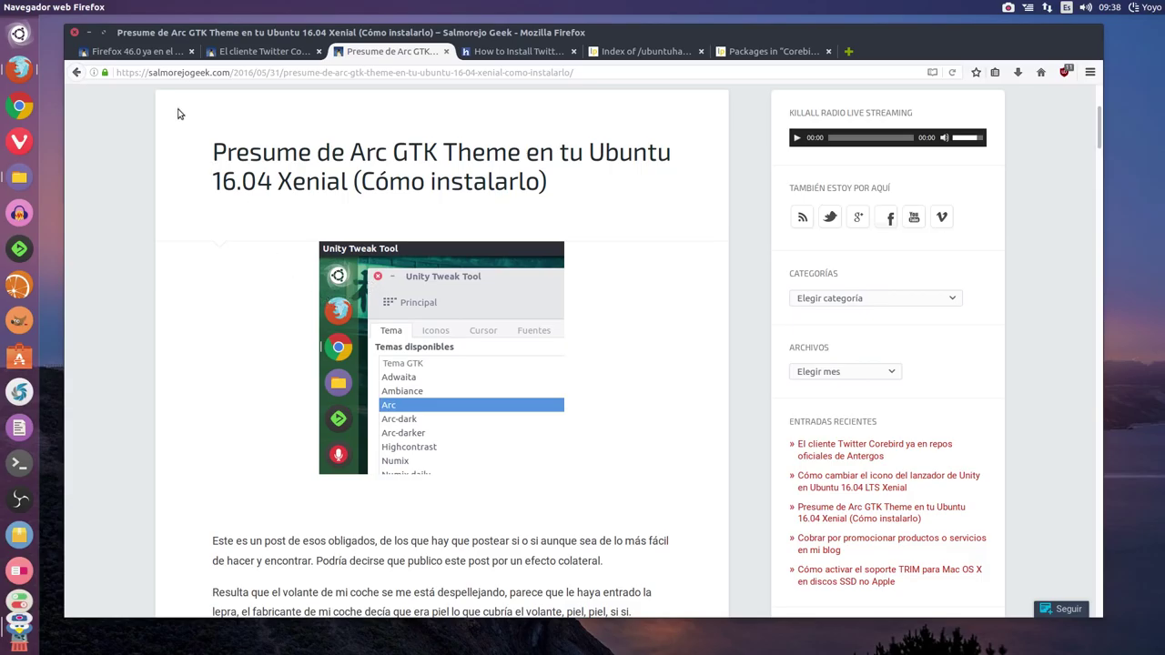
Minimize Firefox, launch Unity Tweak Tool and move its window towards the middle of the desktop.
left_click(89, 33)
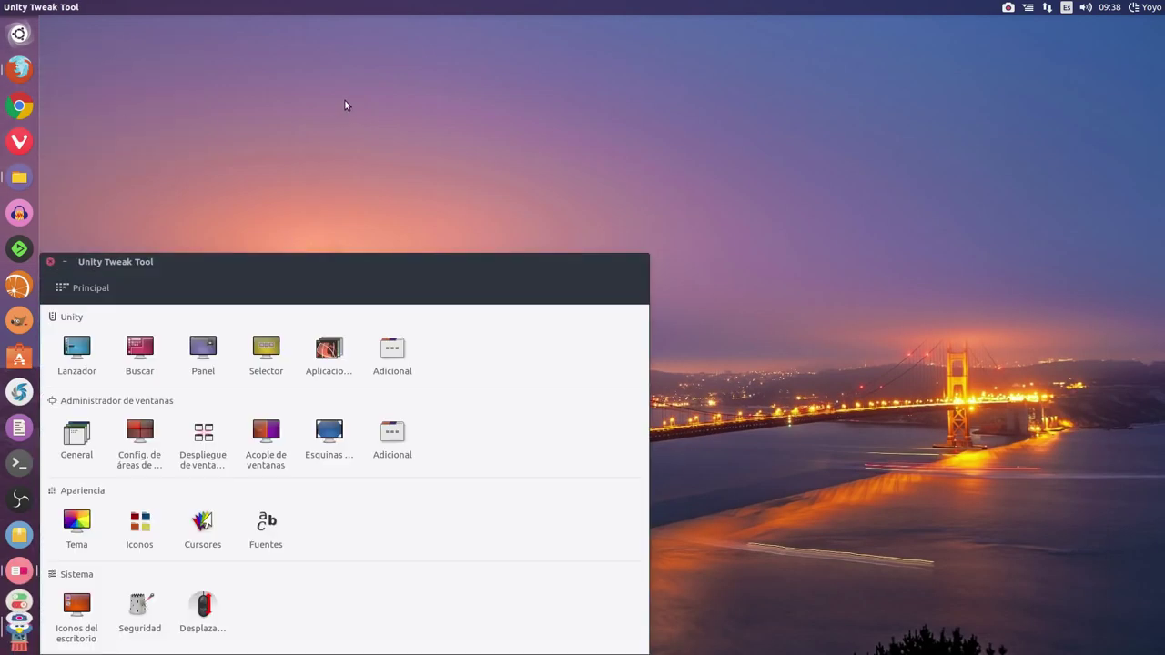
left_click_drag(190, 261, 574, 97)
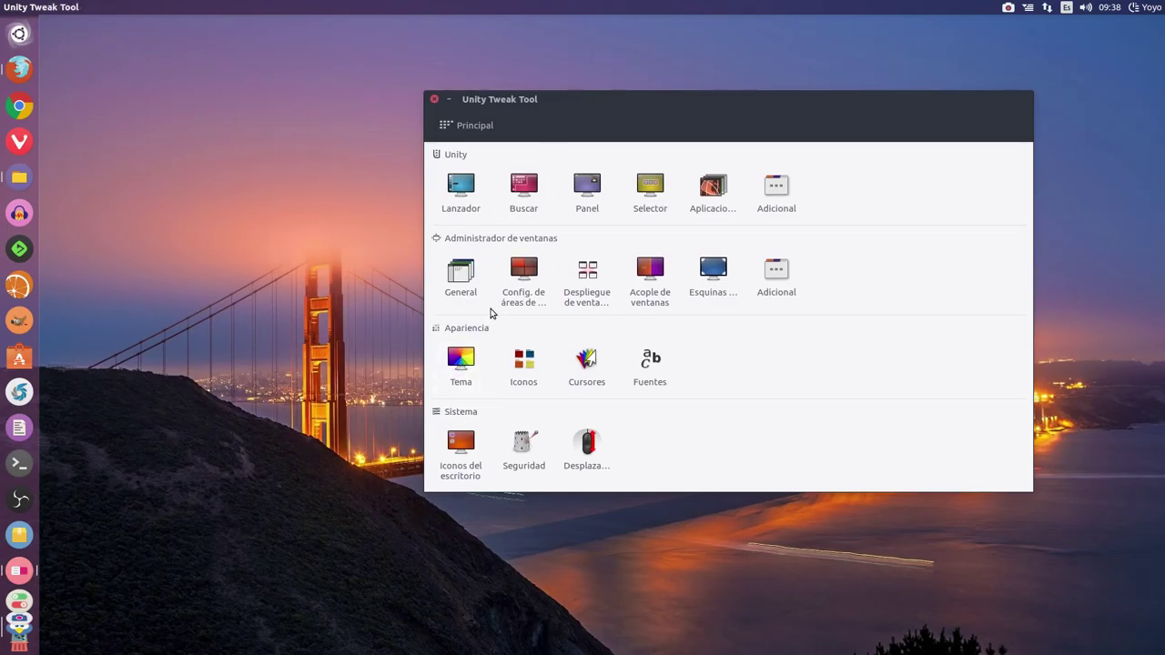
Show the available themes in Unity Tweak Tool, apply the Arc theme, and move the window towards the left half of the desktop.
left_click(467, 370)
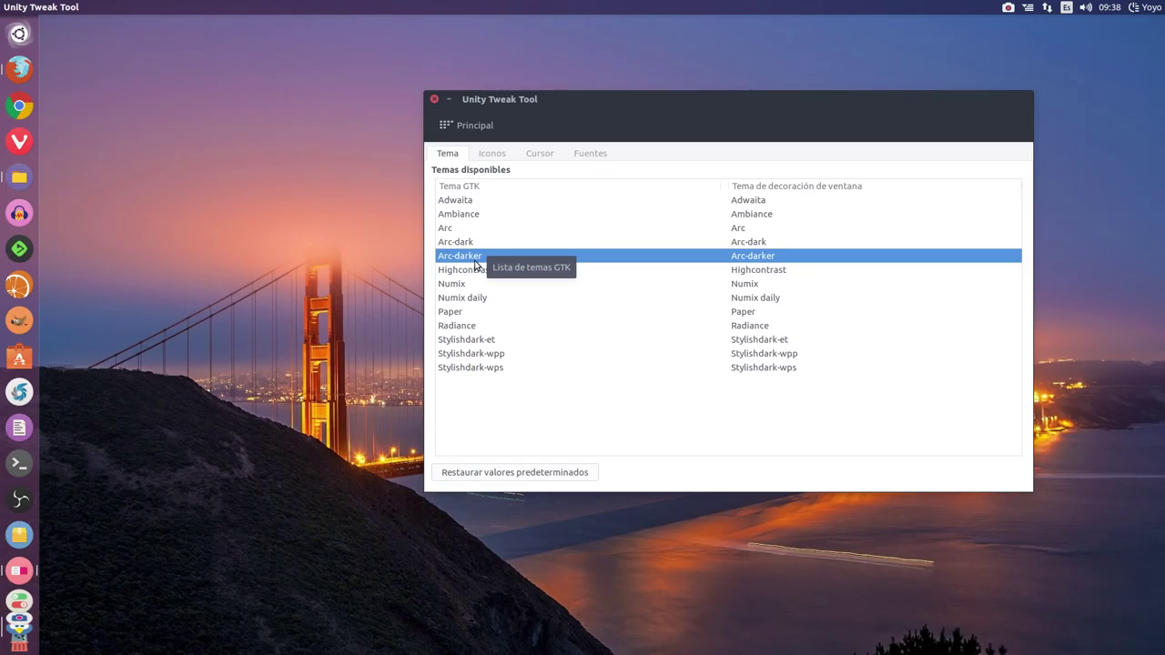
left_click(445, 229)
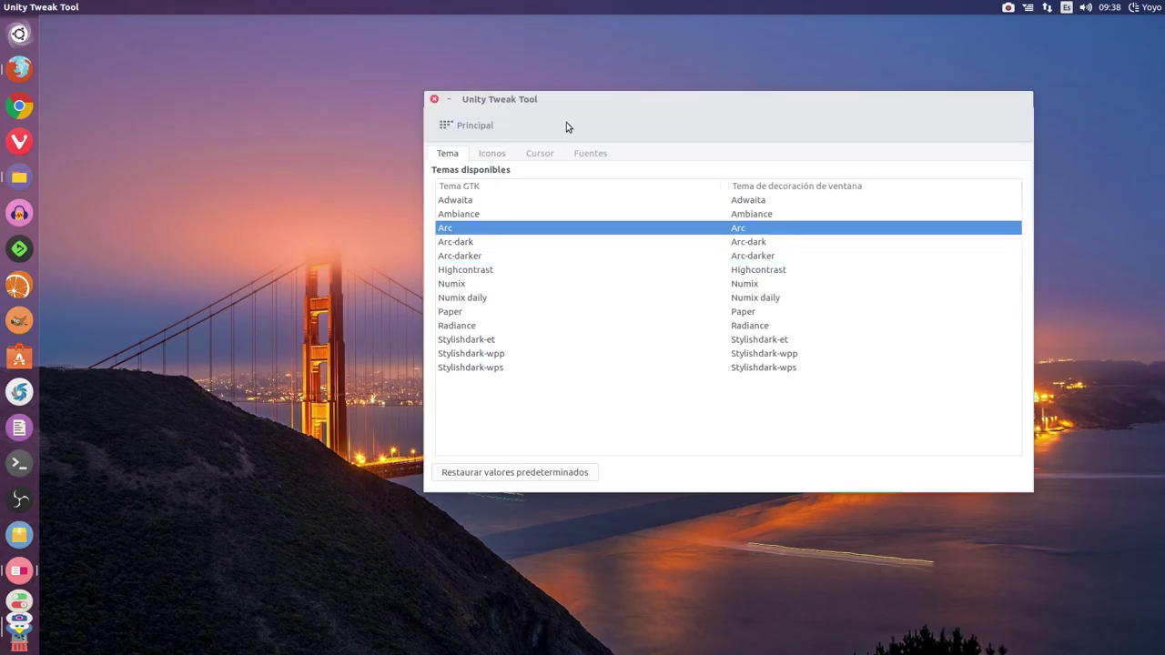
left_click_drag(619, 99, 368, 61)
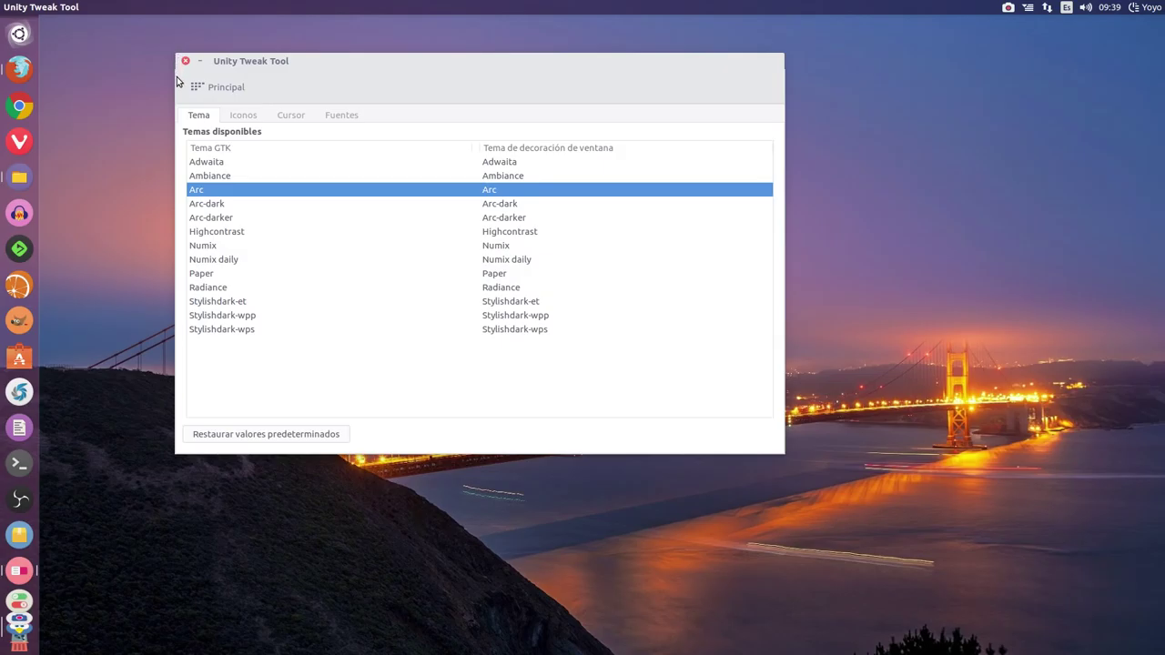
left_click_drag(307, 61, 383, 78)
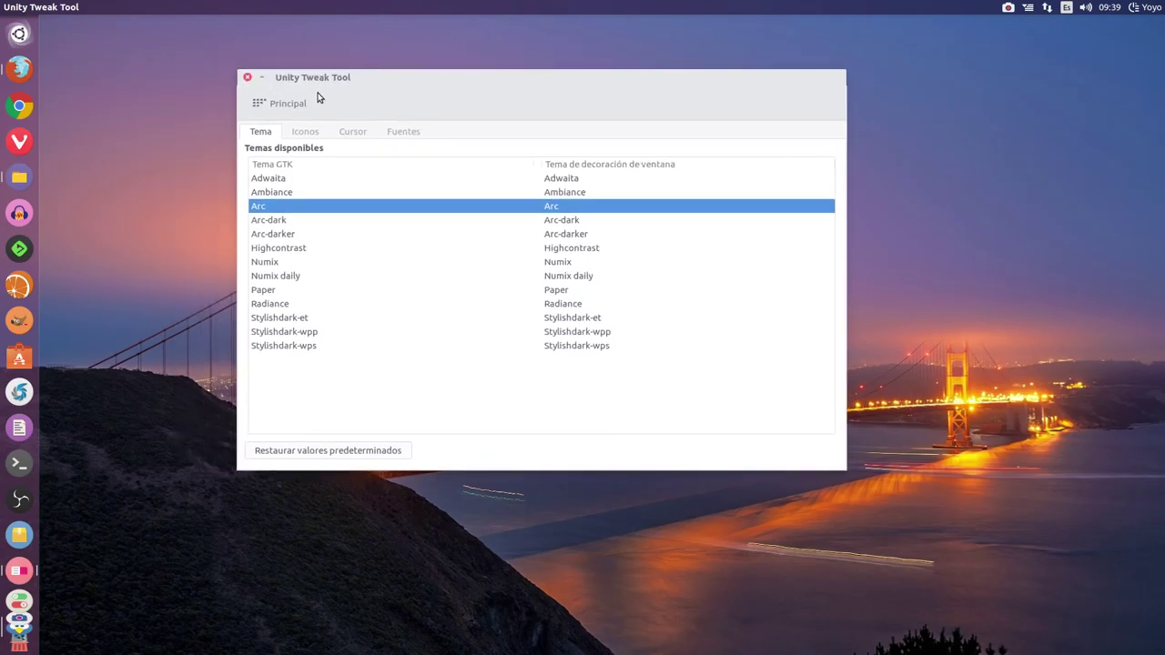
Show a terminal window with the Arc theme, and arrange it and Unity Tweak Tool so both are visible on the desktop.
left_click(20, 462)
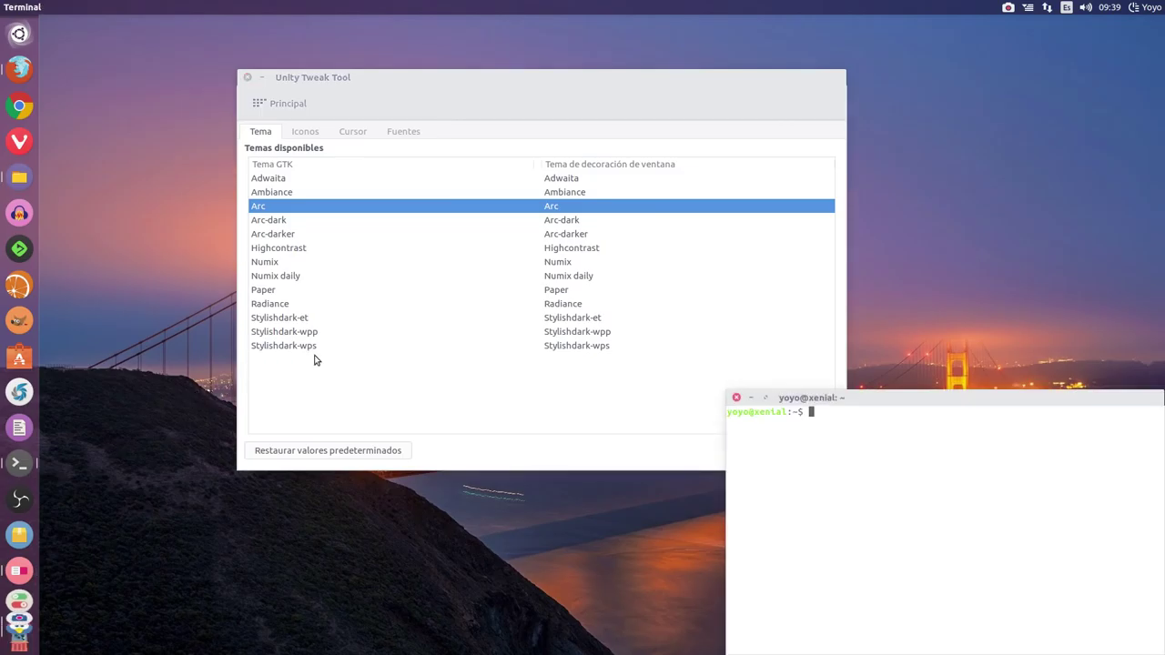
left_click_drag(863, 400, 276, 47)
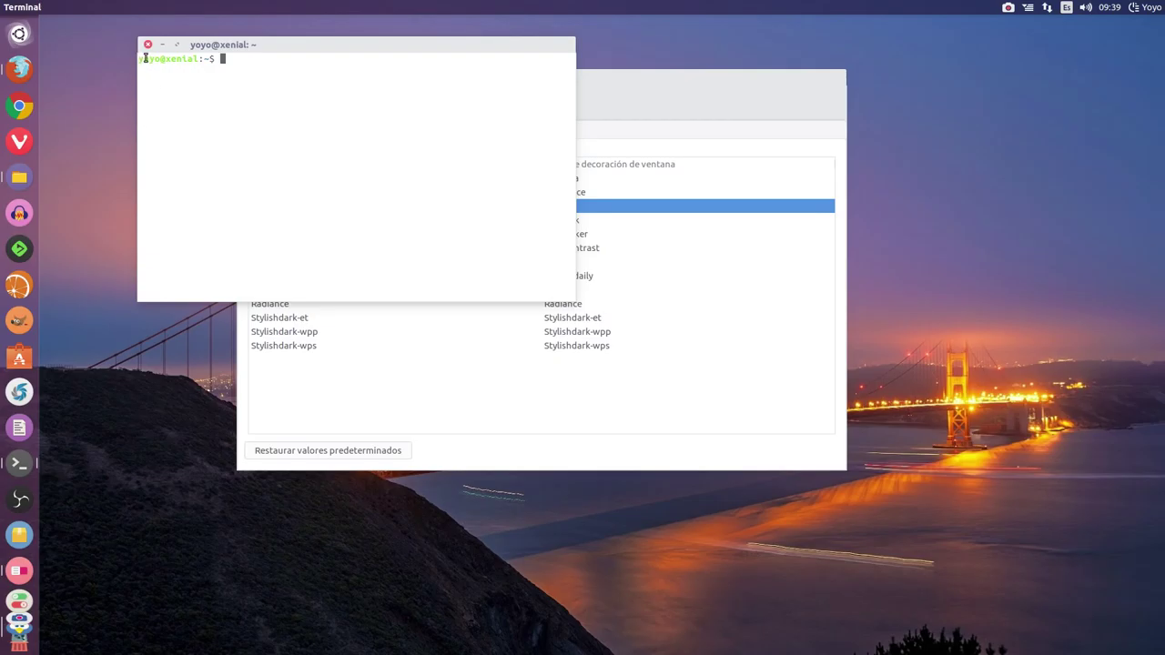
left_click_drag(676, 75, 1021, 159)
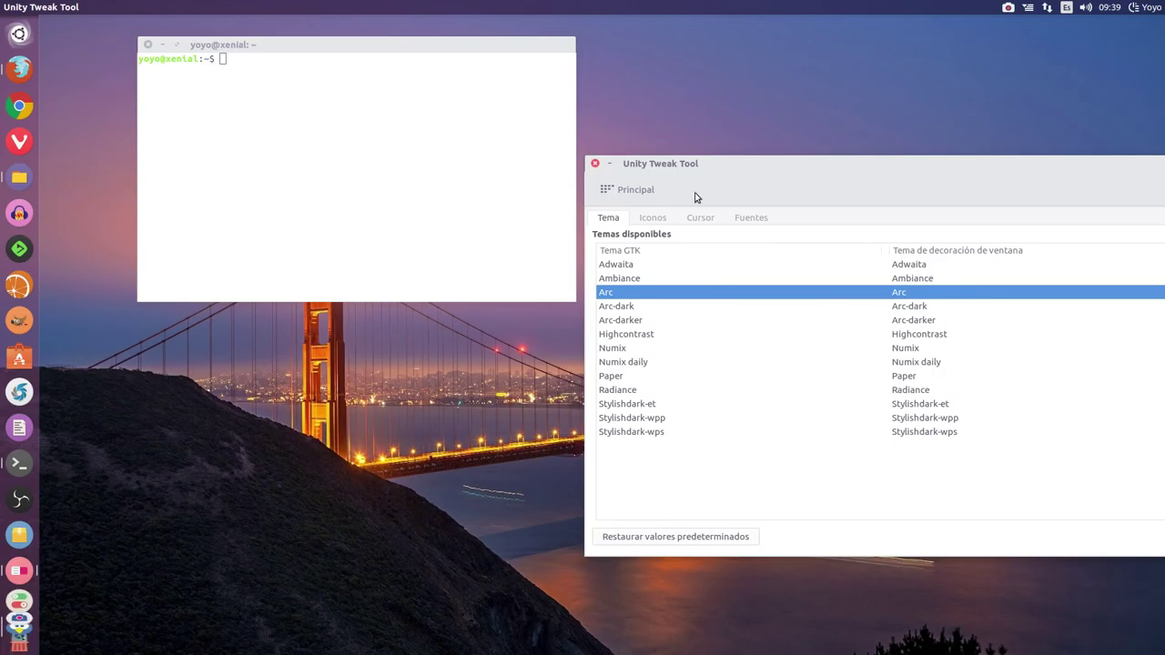
left_click_drag(737, 166, 634, 202)
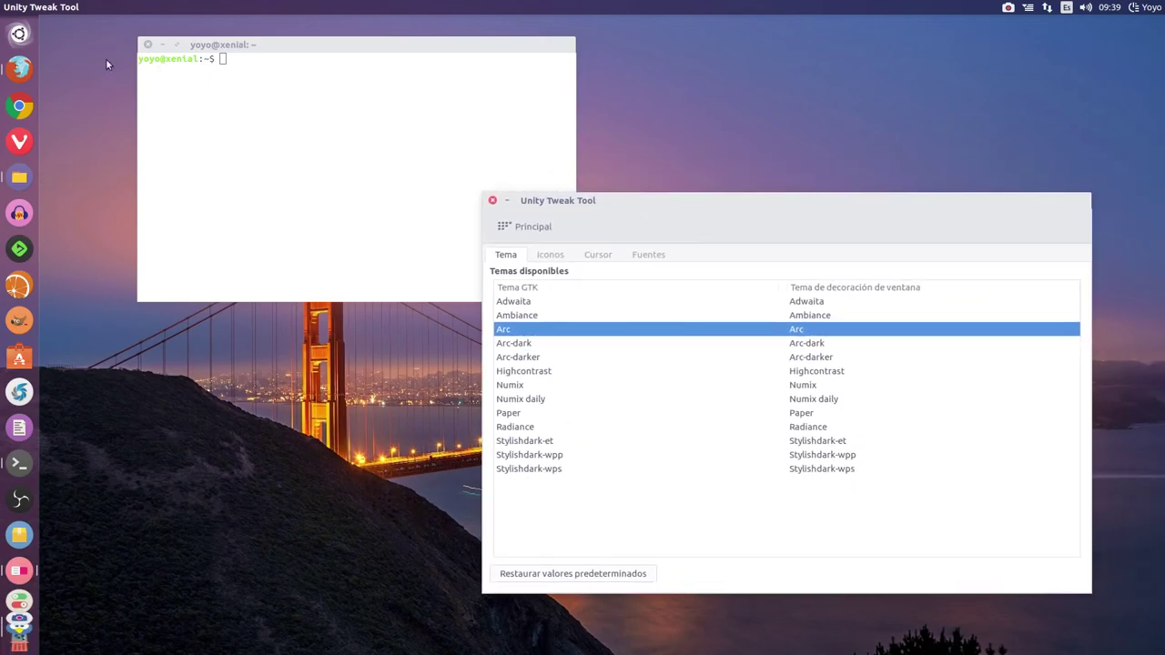
Minimize the terminal, move Unity Tweak Tool back towards the middle of the desktop, and minimize and restore it from the launcher.
left_click(163, 44)
left_click_drag(559, 192, 276, 100)
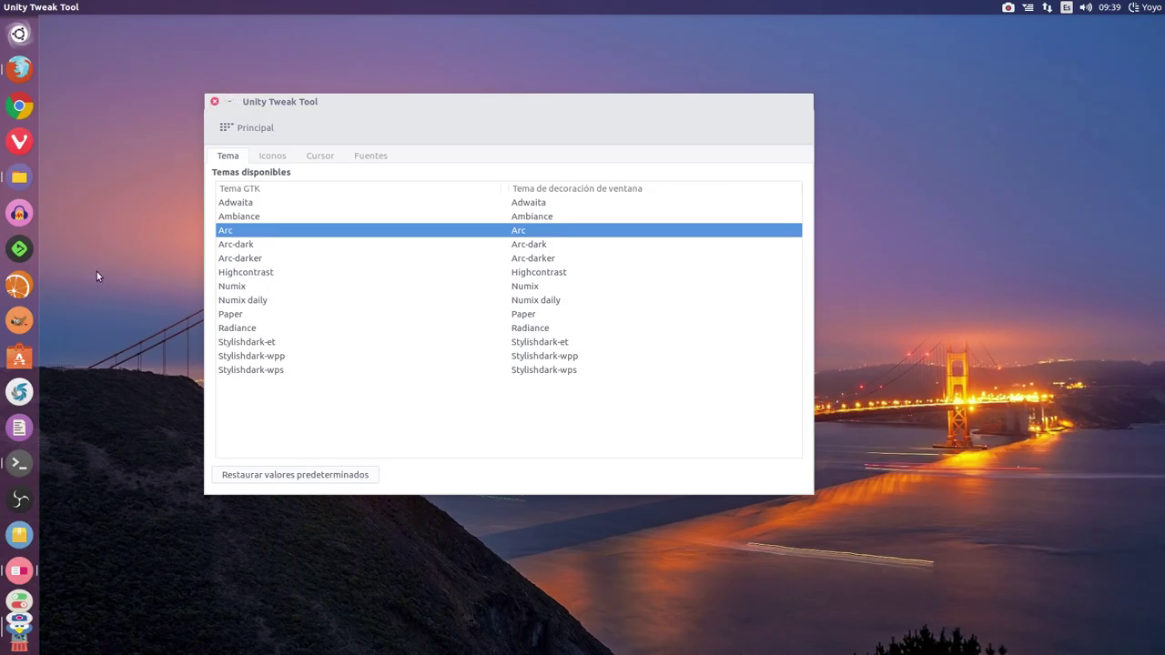
left_click(22, 574)
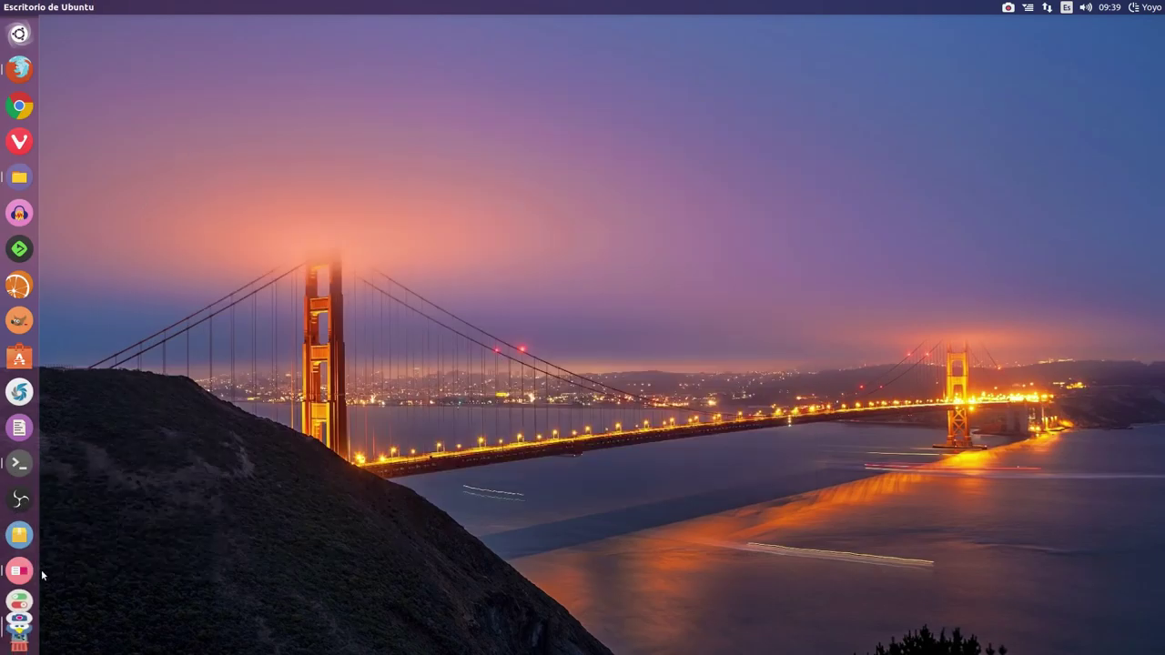
left_click(20, 572)
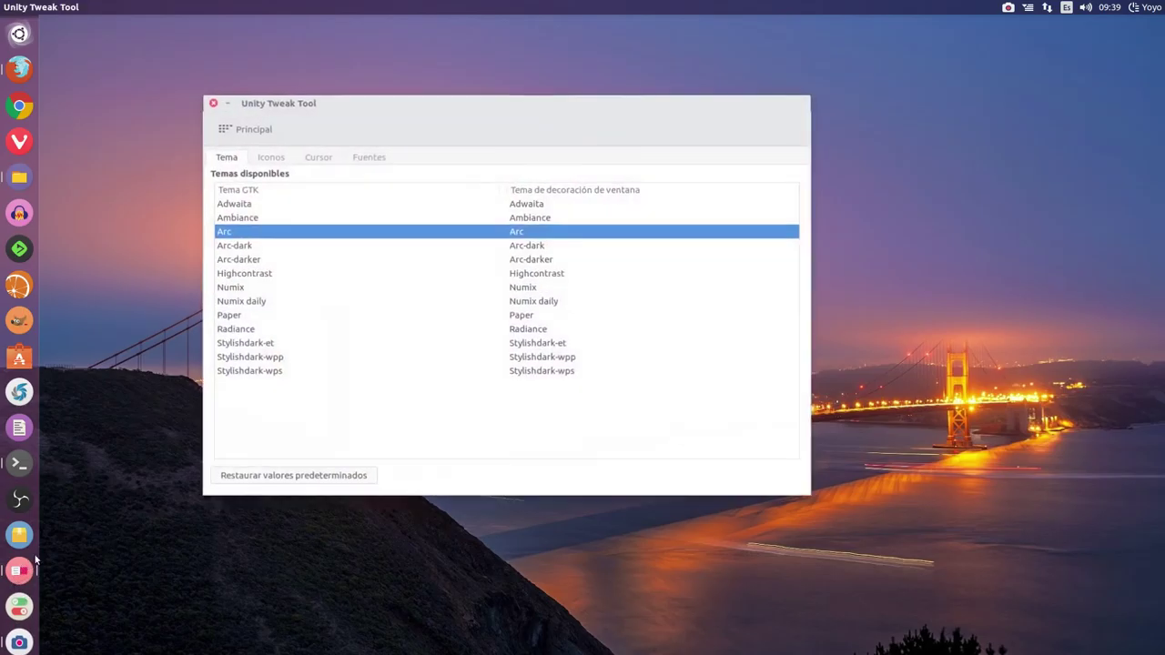
Apply the Arc-dark theme and bring up the home folder in the file manager, placing its window partly clear of Unity Tweak Tool.
left_click(238, 245)
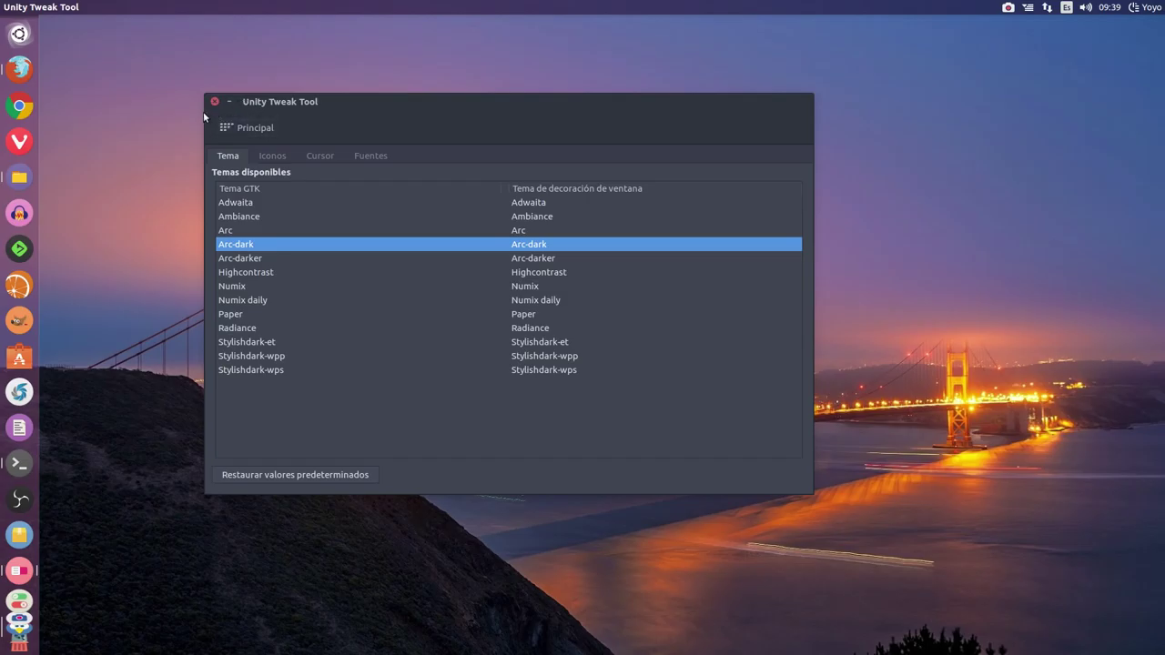
left_click(22, 176)
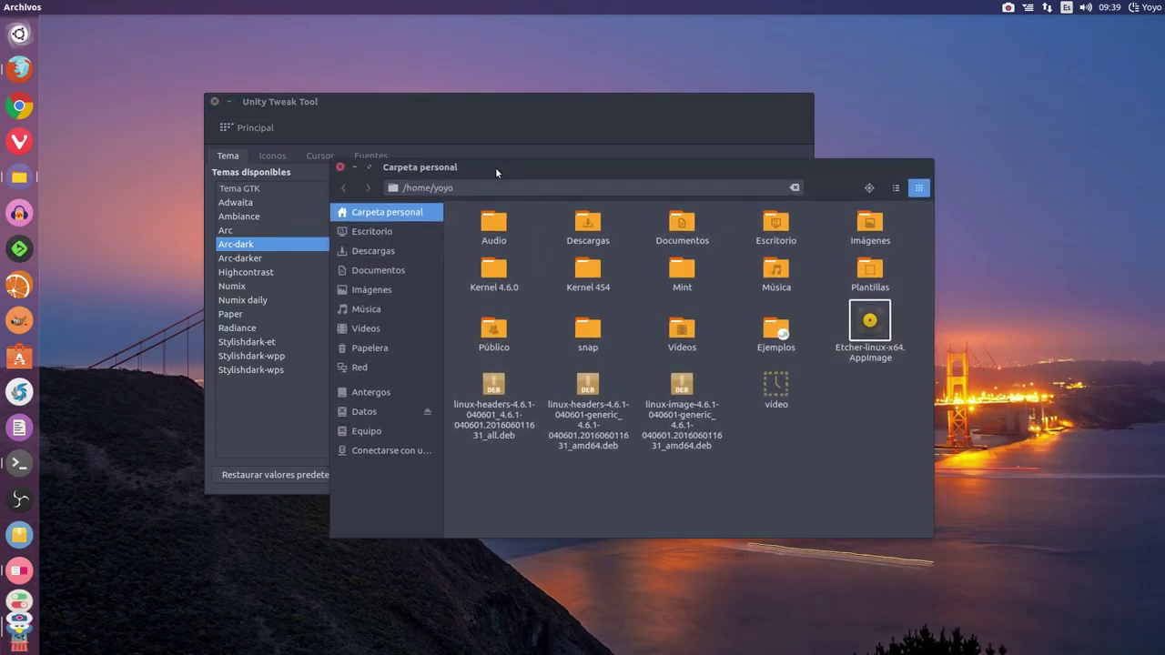
left_click_drag(507, 169, 668, 52)
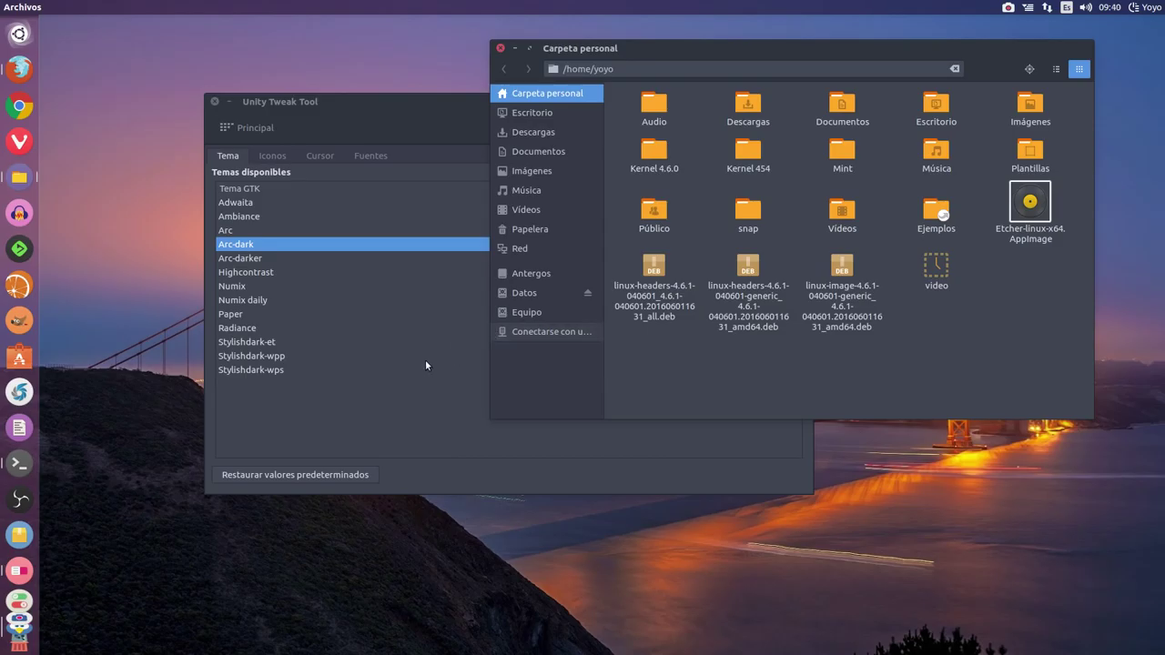
Apply the Arc-darker theme, lower the Unity Tweak Tool window slightly, and bring the file manager to the front.
left_click(251, 260)
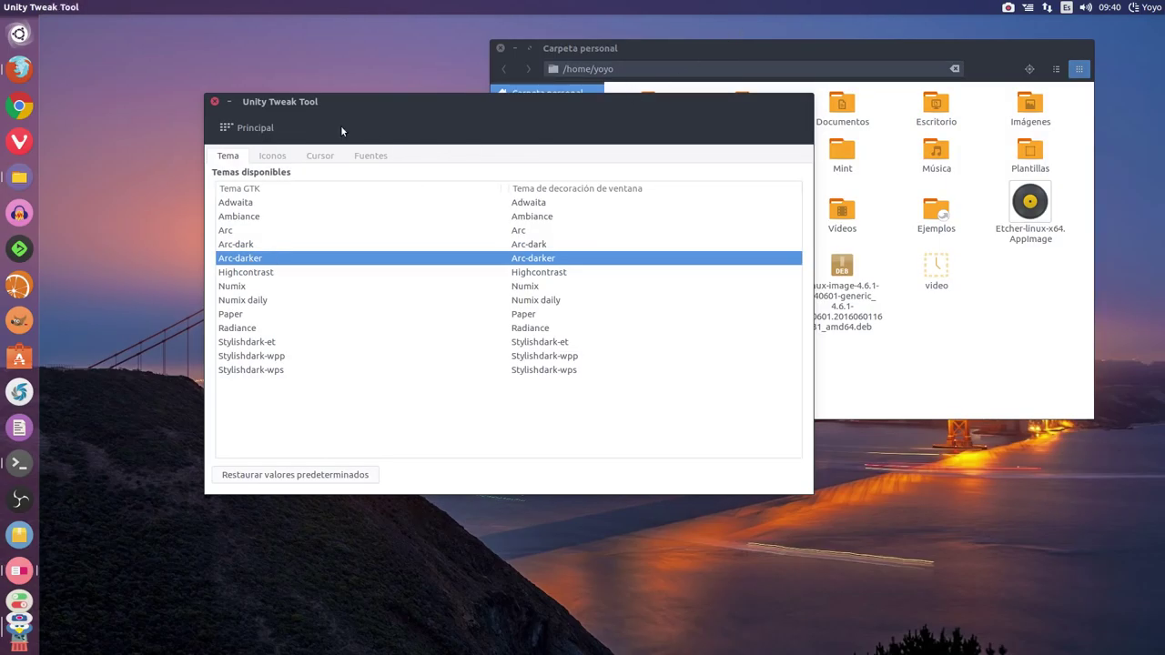
left_click_drag(406, 99, 391, 126)
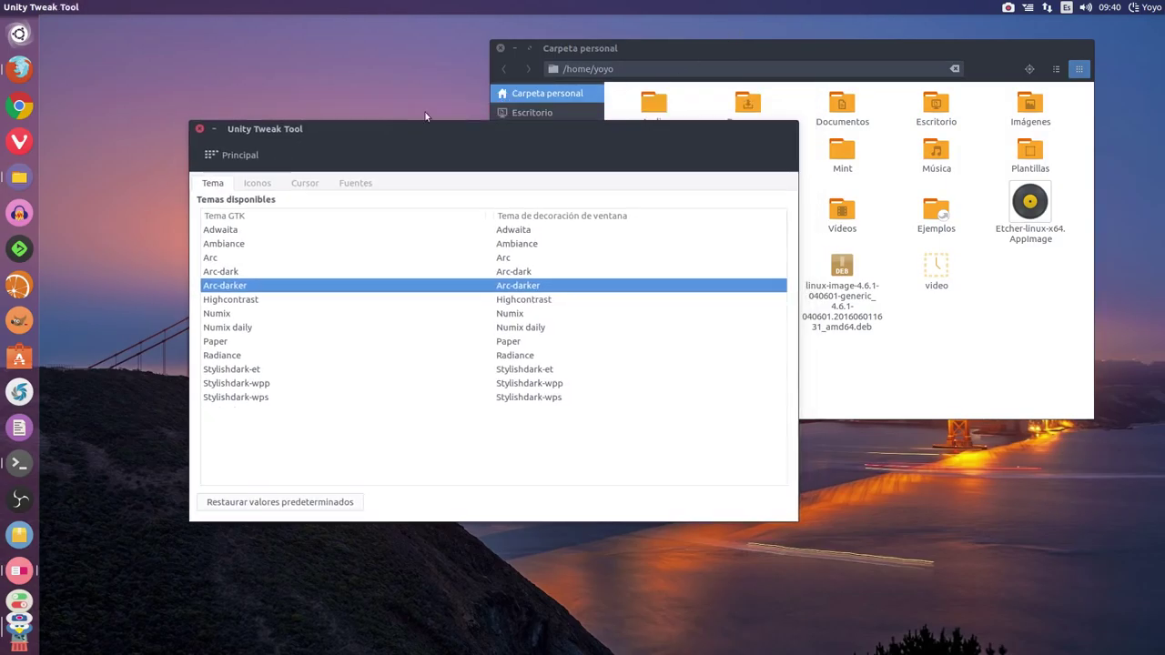
left_click(686, 46)
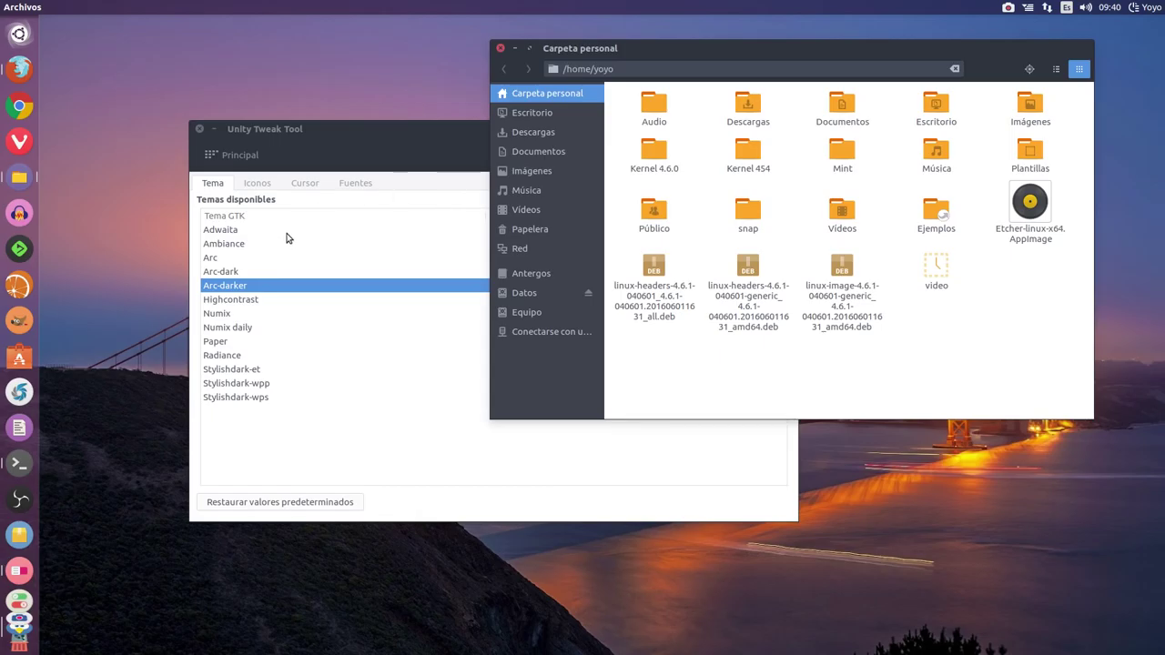
Apply the Arc theme again and highlight the home folder path in the file manager's location entry.
left_click(215, 260)
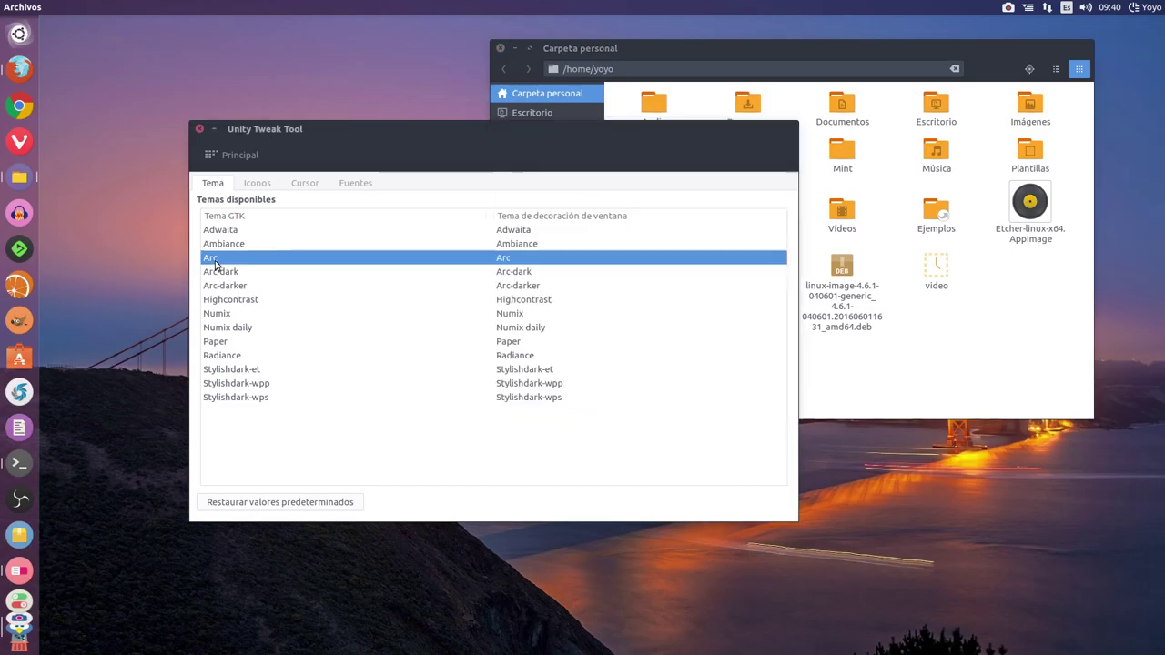
left_click(688, 55)
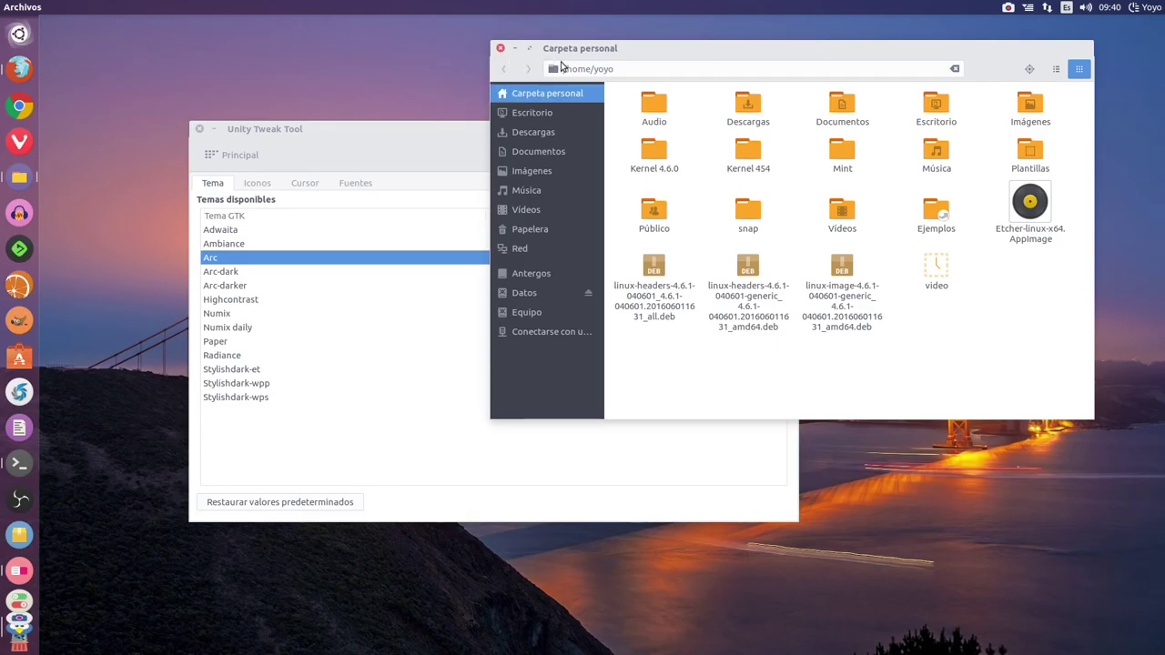
left_click(624, 68)
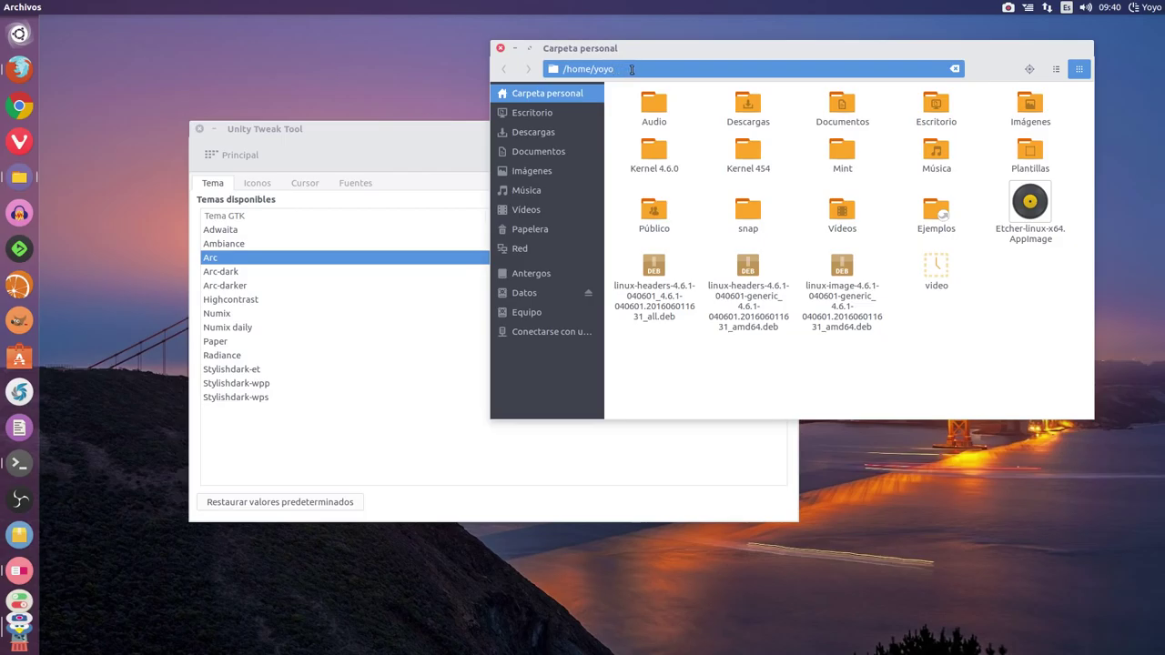
left_click_drag(631, 69, 546, 69)
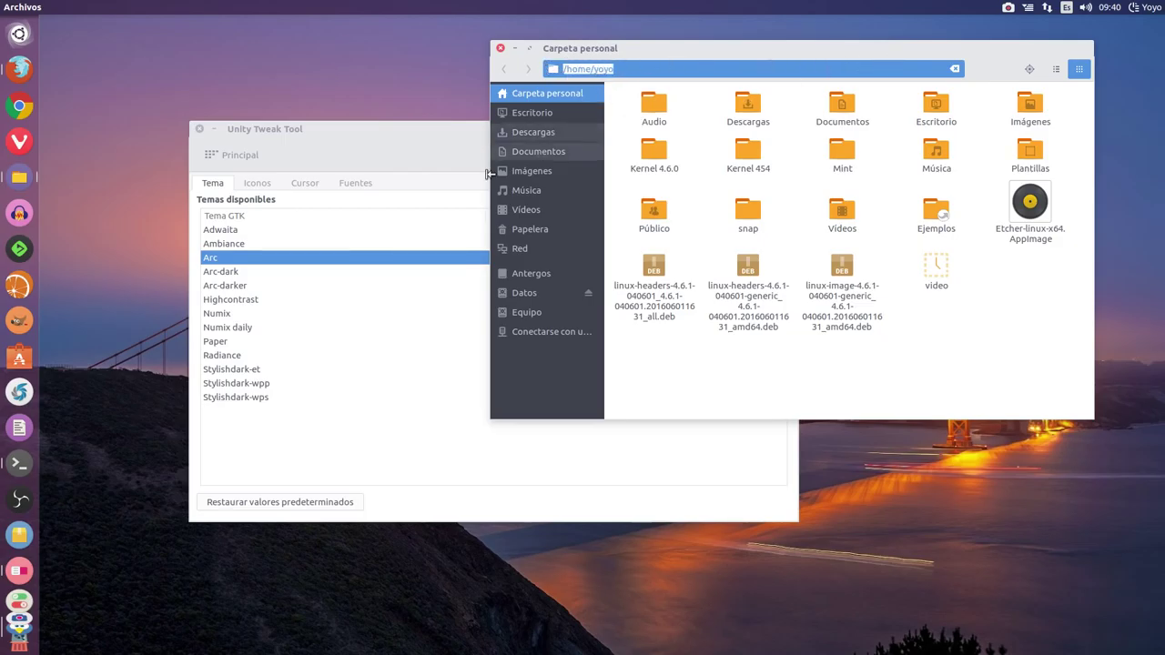
Minimize Unity Tweak Tool, move the file manager towards the middle of the desktop, and clear the path selection.
left_click(215, 129)
left_click_drag(702, 46, 547, 95)
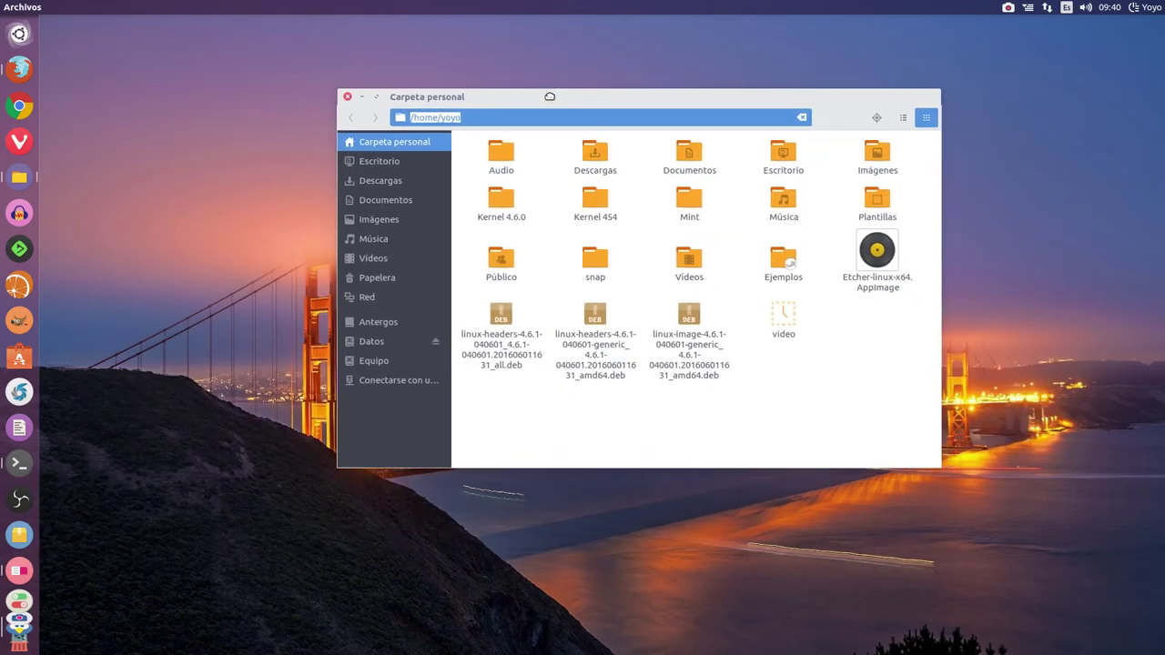
left_click(490, 118)
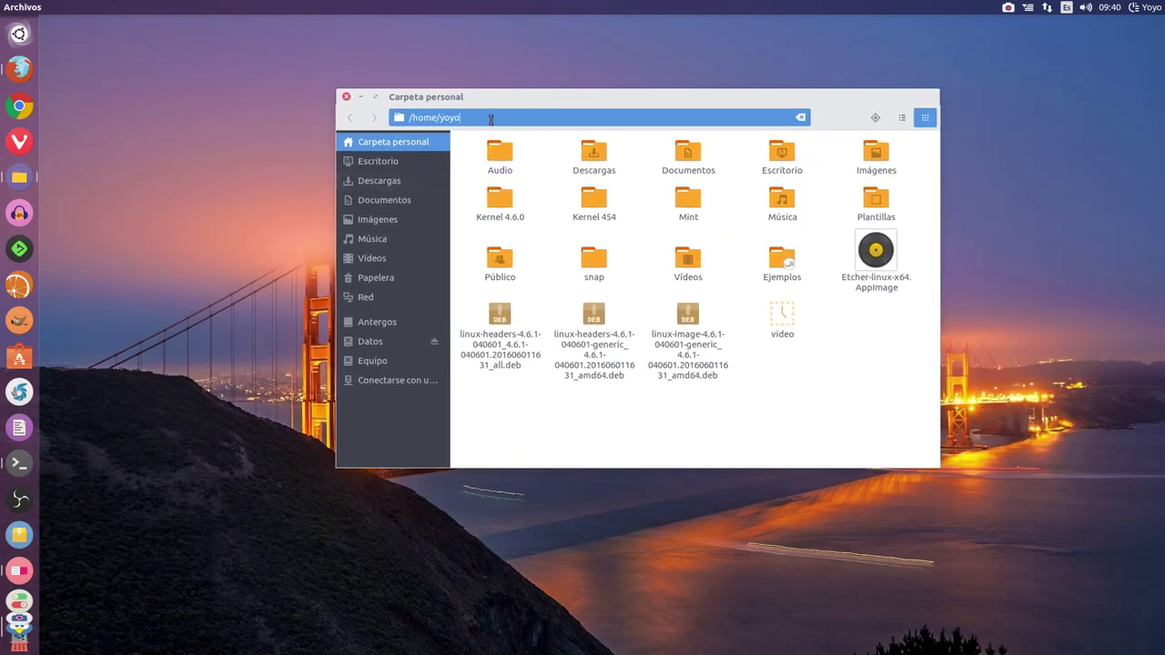
Search the Dash for "dc", launch the dconf editor, and move its window over the file manager.
left_click(26, 31)
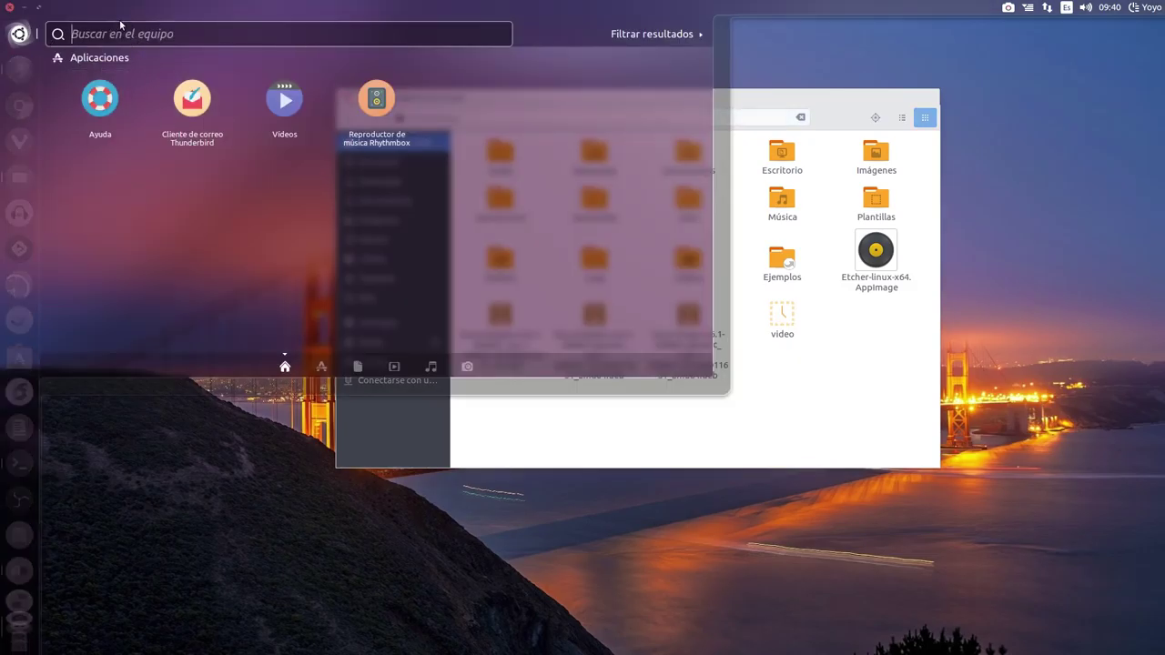
type("dc")
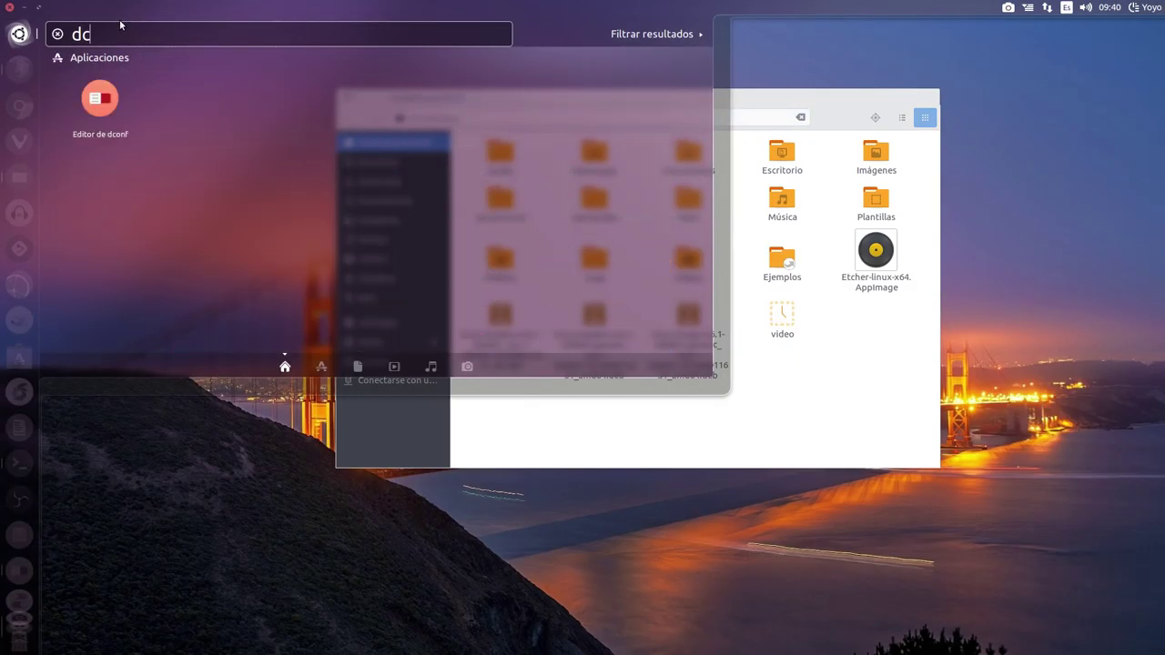
left_click(73, 98)
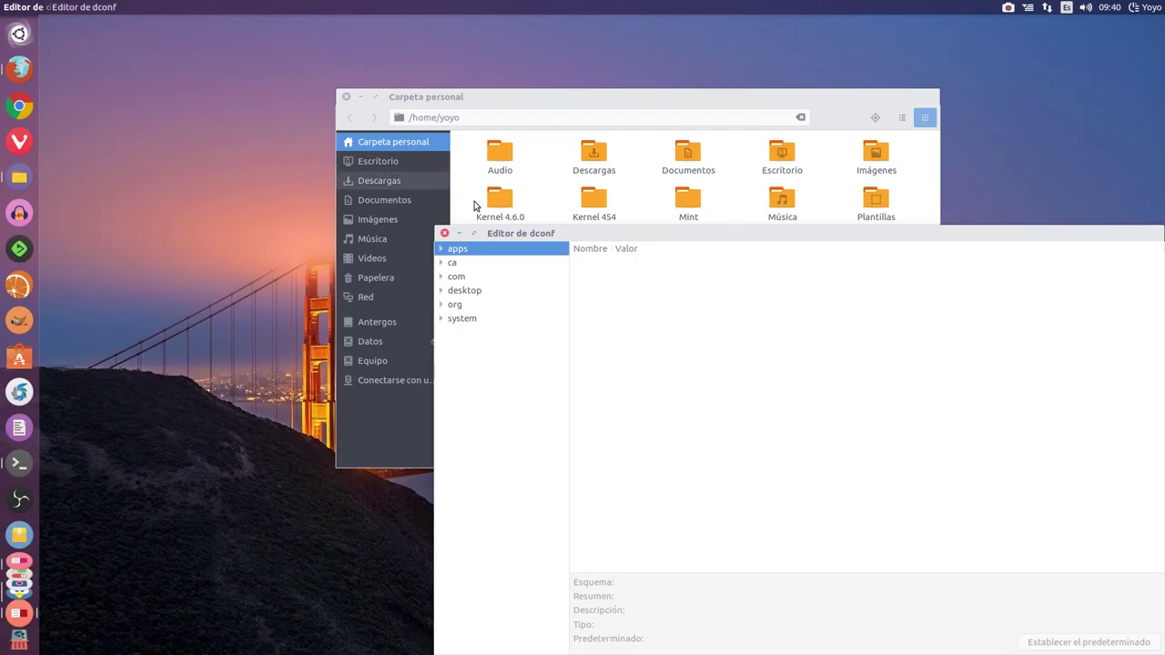
left_click_drag(592, 234, 433, 50)
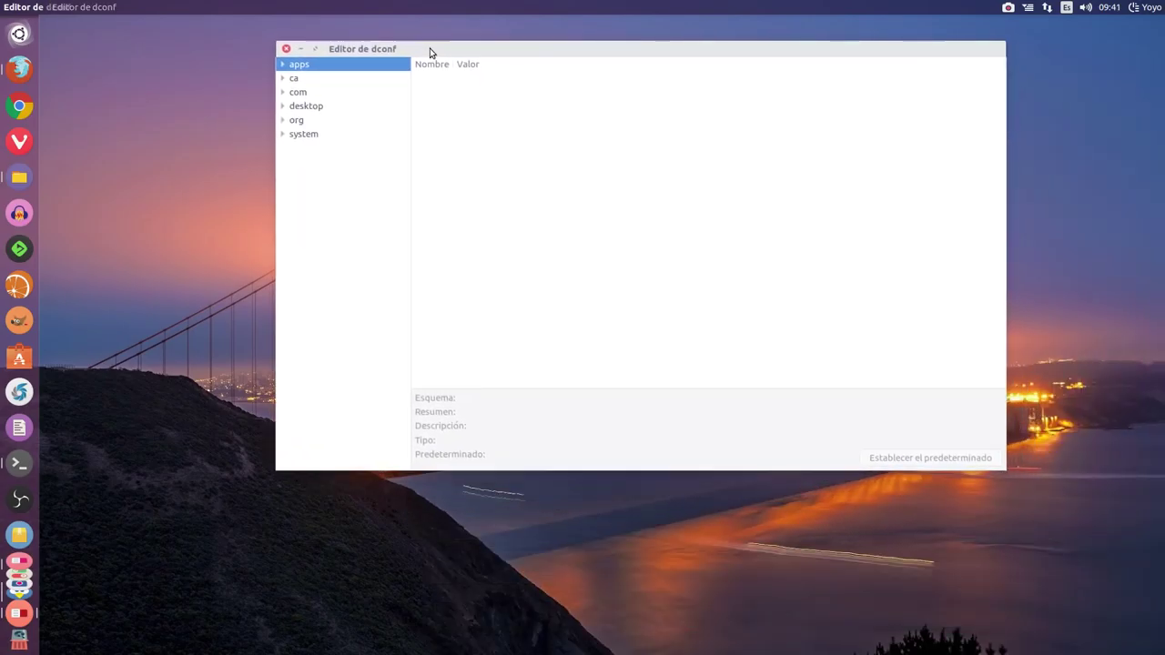
left_click(282, 95)
left_click(282, 96)
left_click(282, 109)
left_click(293, 120)
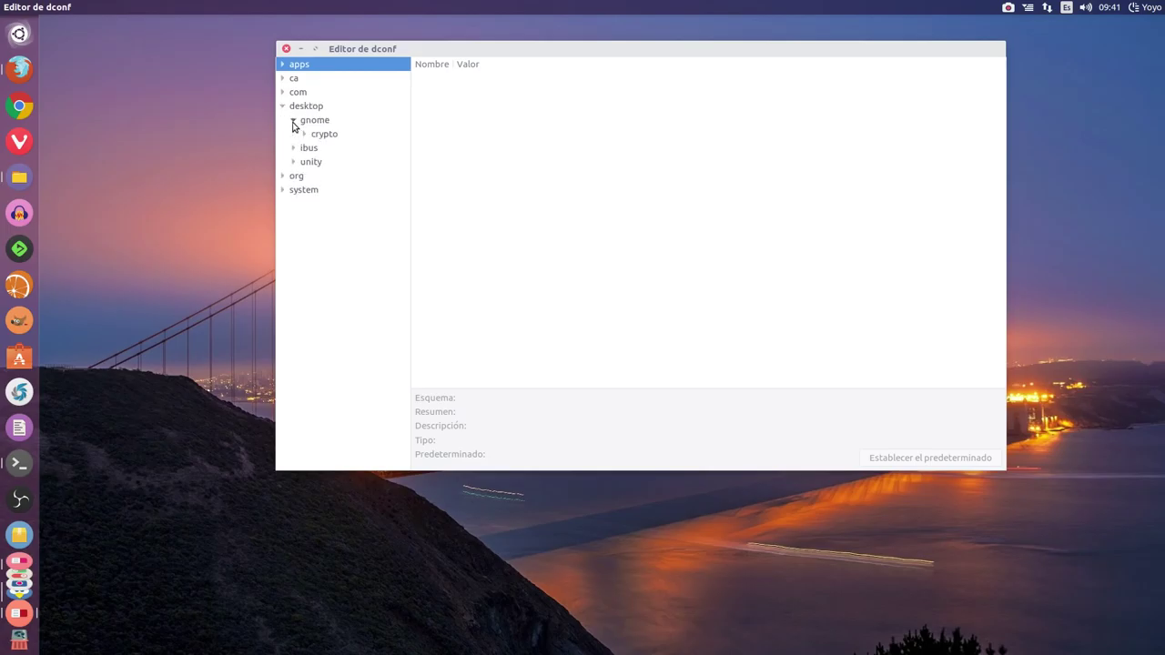
left_click(293, 162)
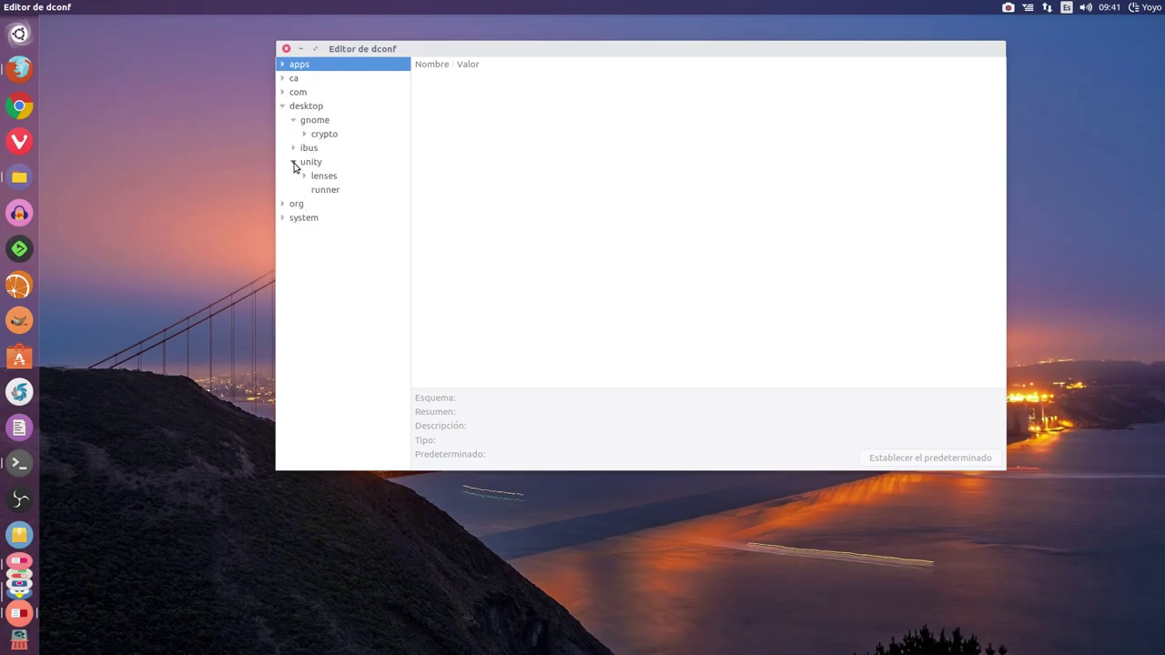
left_click(293, 162)
left_click(283, 106)
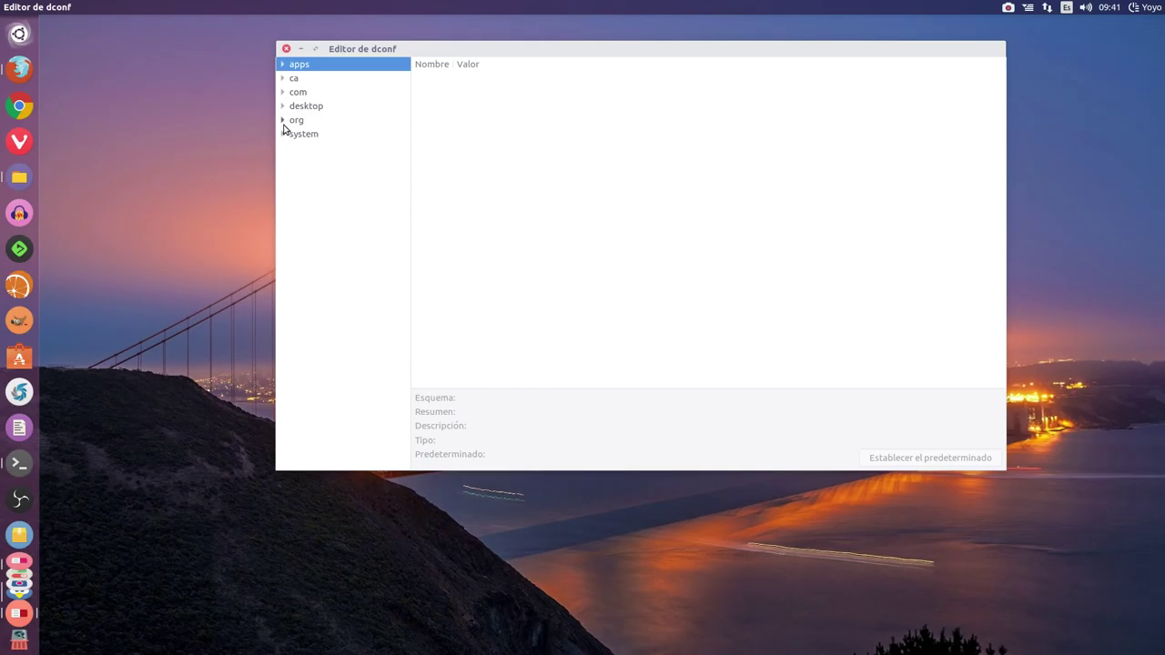
Display the org > gnome > nautilus > preferences keys, and move the dconf editor window down to uncover the file manager's location entry.
left_click(283, 120)
left_click(293, 206)
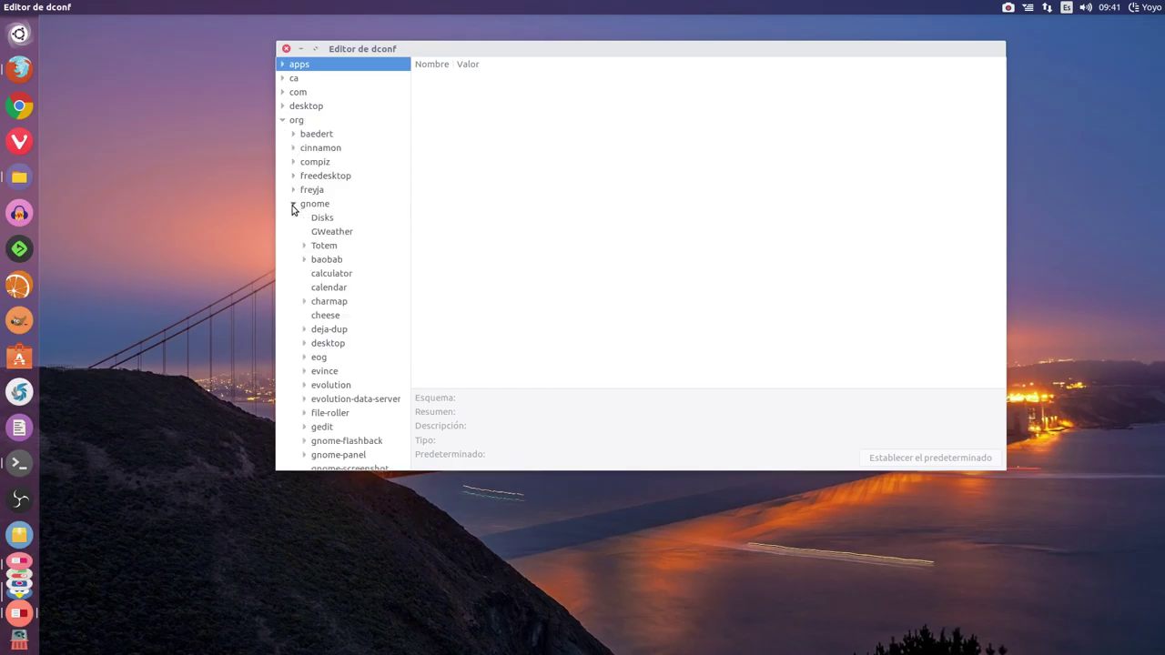
scroll(325, 234, "down", 5)
scroll(325, 233, "down", 3)
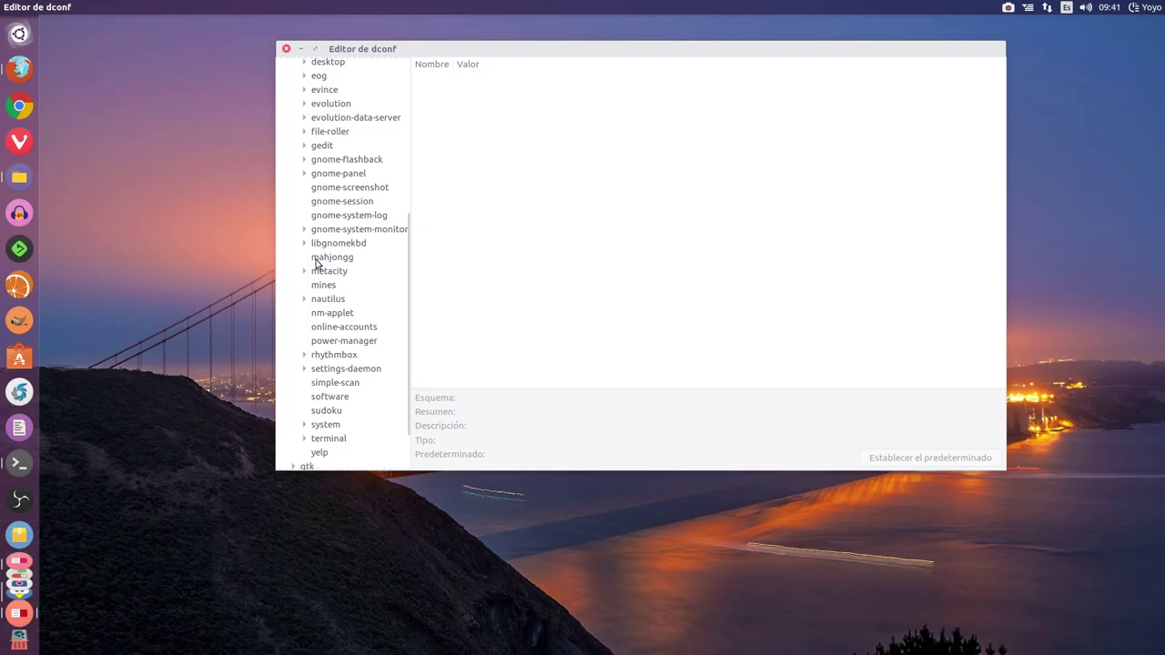
left_click(305, 299)
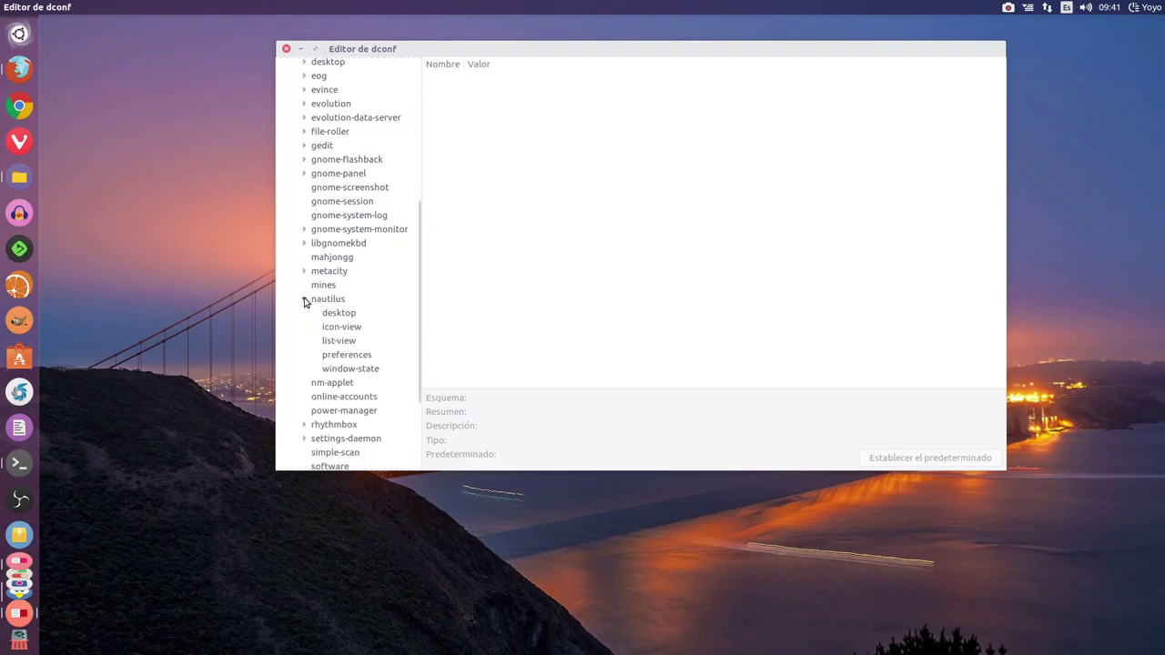
left_click(350, 357)
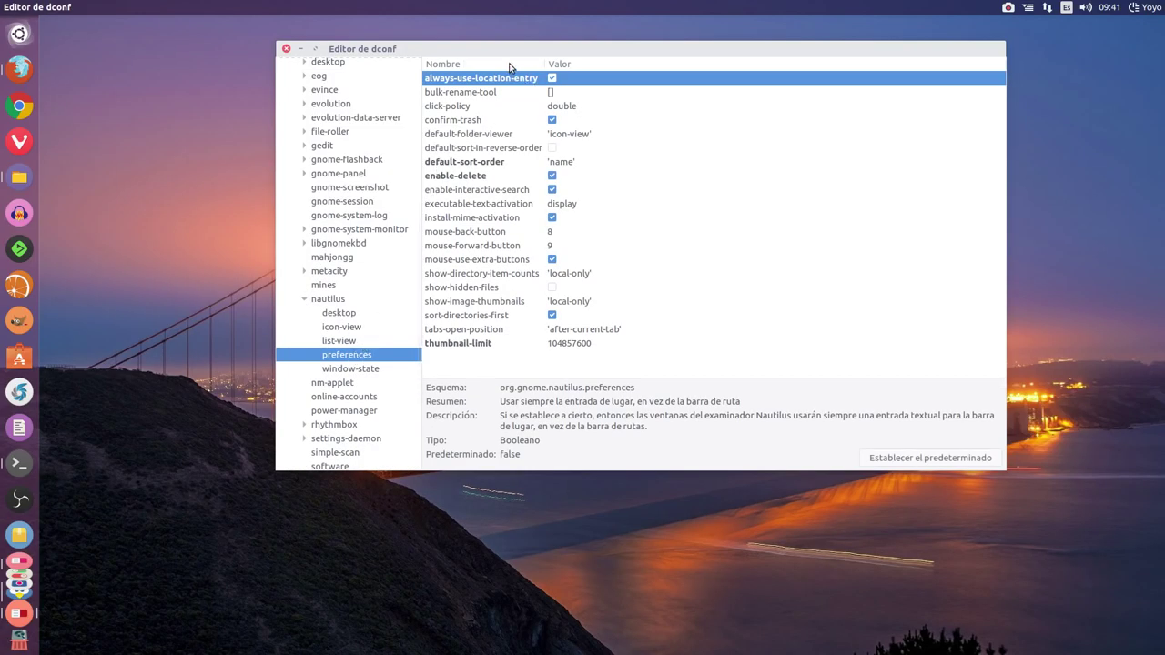
left_click_drag(492, 50, 586, 203)
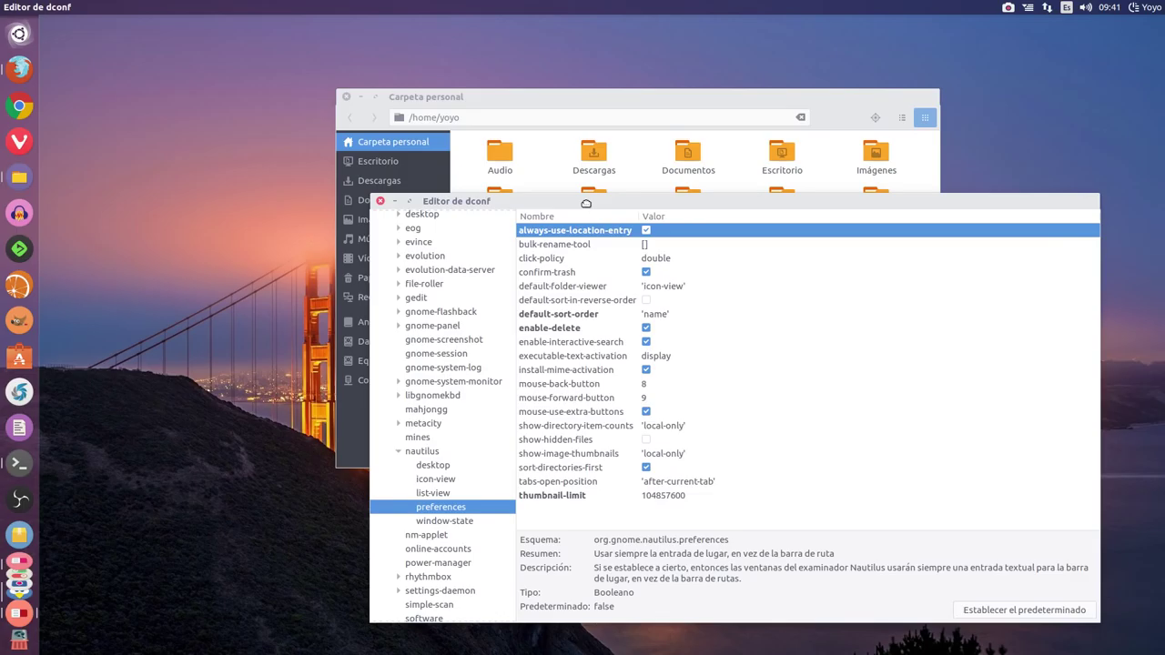
Turn off the always-use-location-entry key, move the file manager clear of the dconf editor, and close the file manager.
left_click(645, 231)
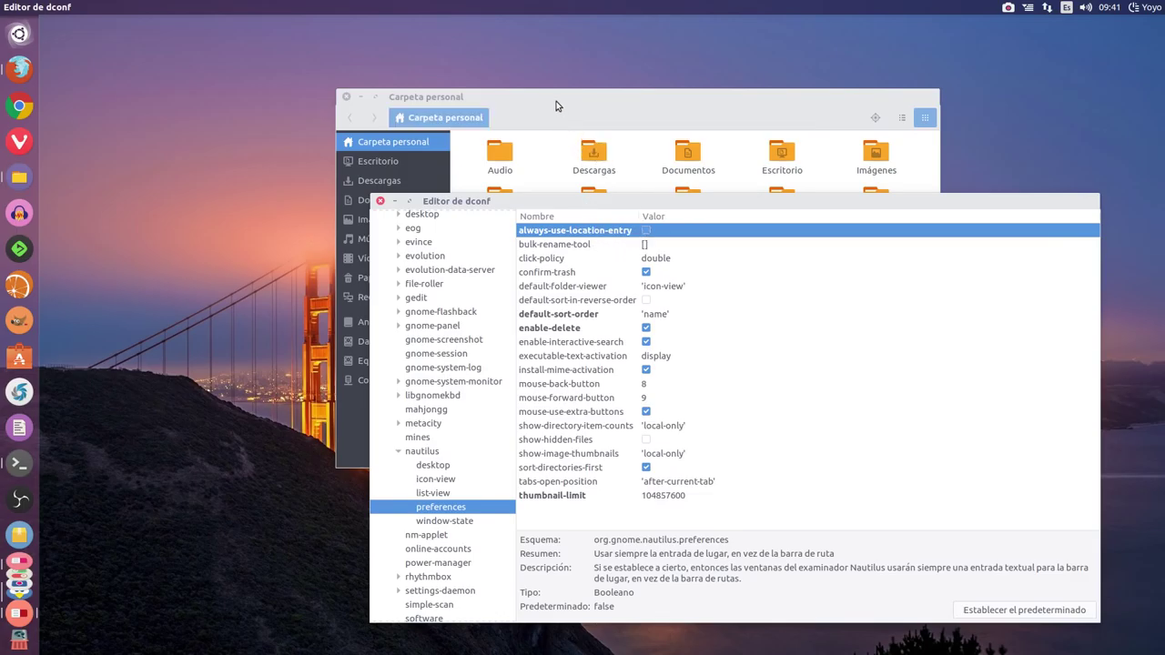
left_click_drag(562, 111, 419, 85)
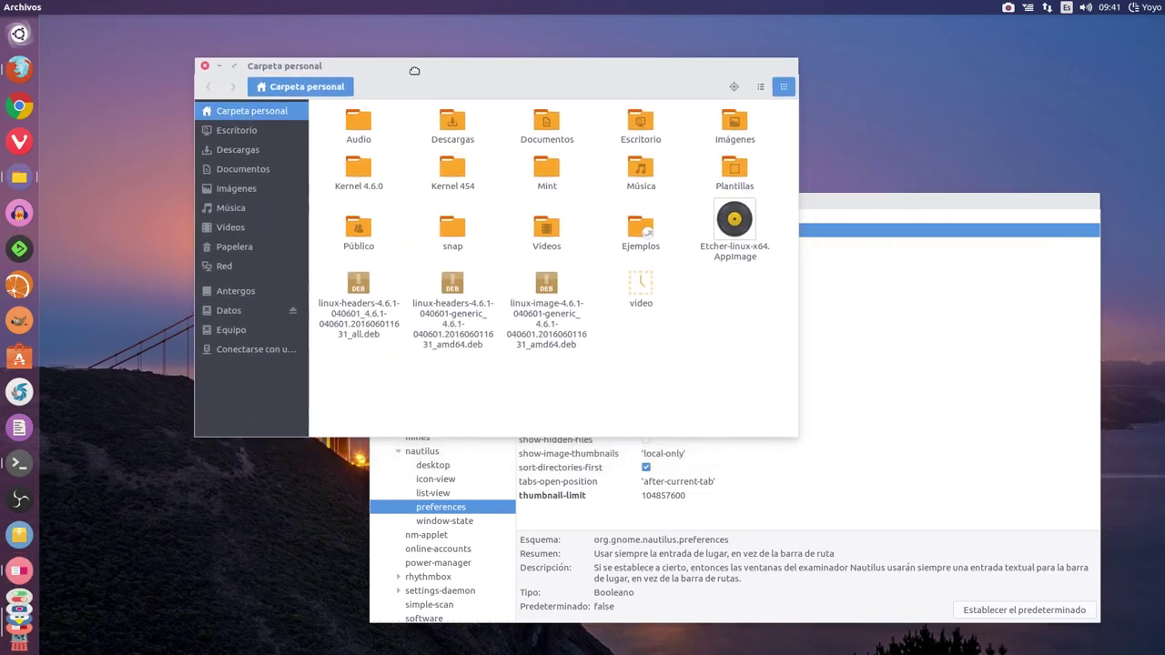
left_click(202, 71)
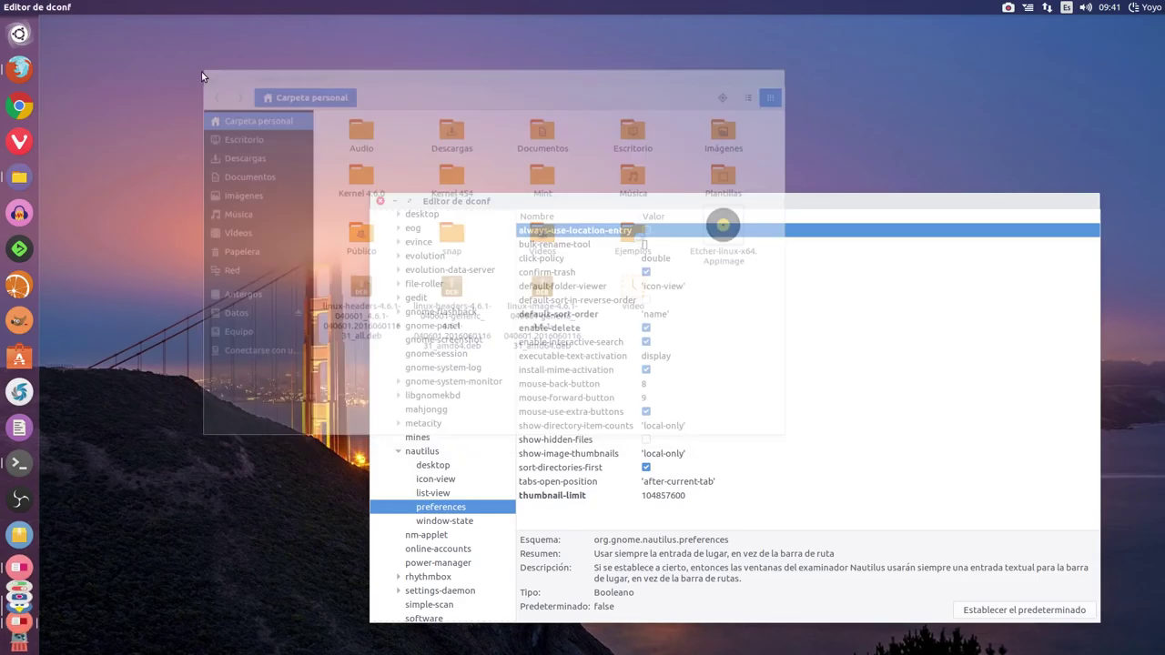
Reopen the file manager, move it towards the desktop's upper-left corner, and bring the dconf editor to the front.
left_click(20, 177)
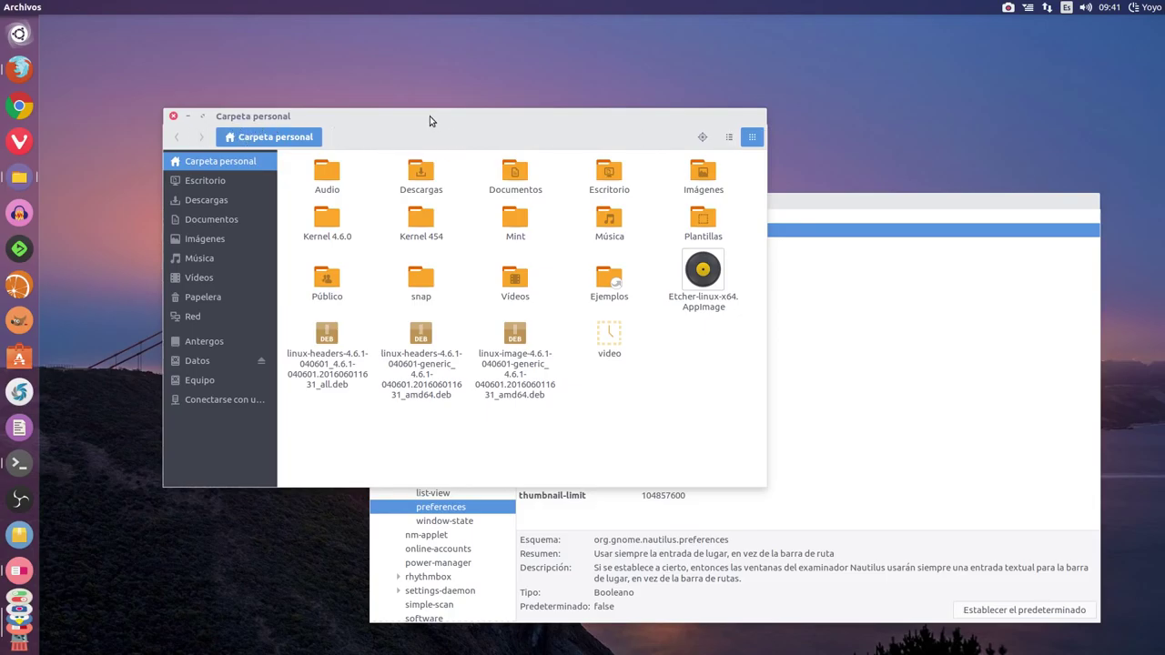
left_click_drag(432, 121, 390, 77)
left_click(751, 202)
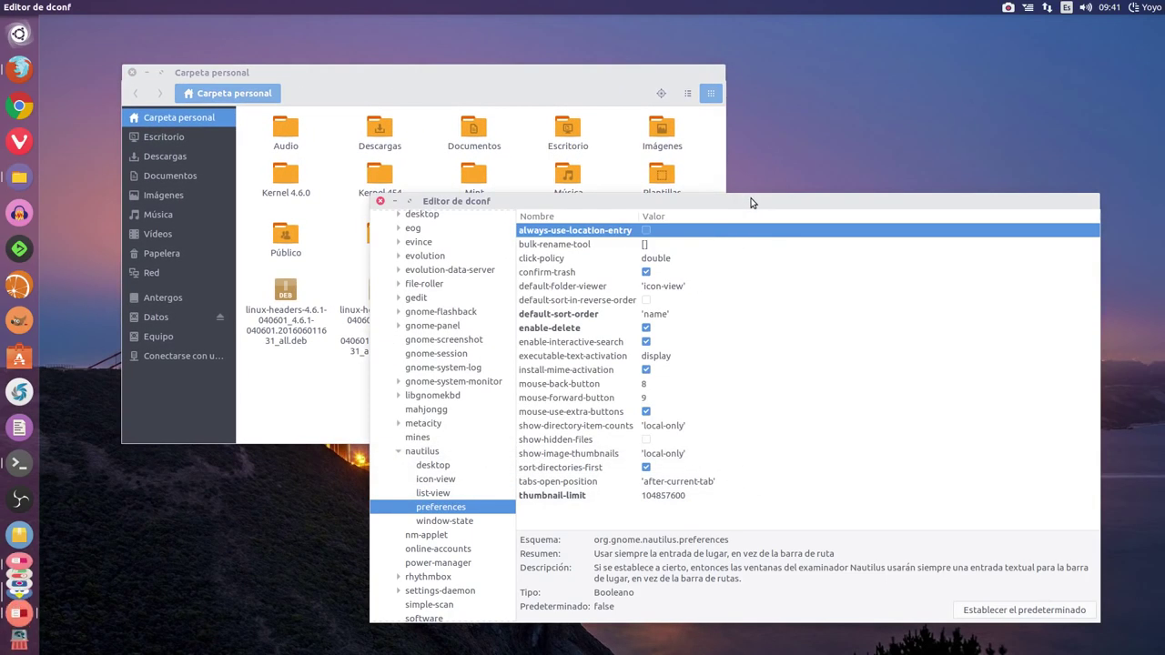
Switch to Firefox, review the .deb and repository installation instructions in the Arc GTK Theme article, and minimize the browser.
left_click(33, 70)
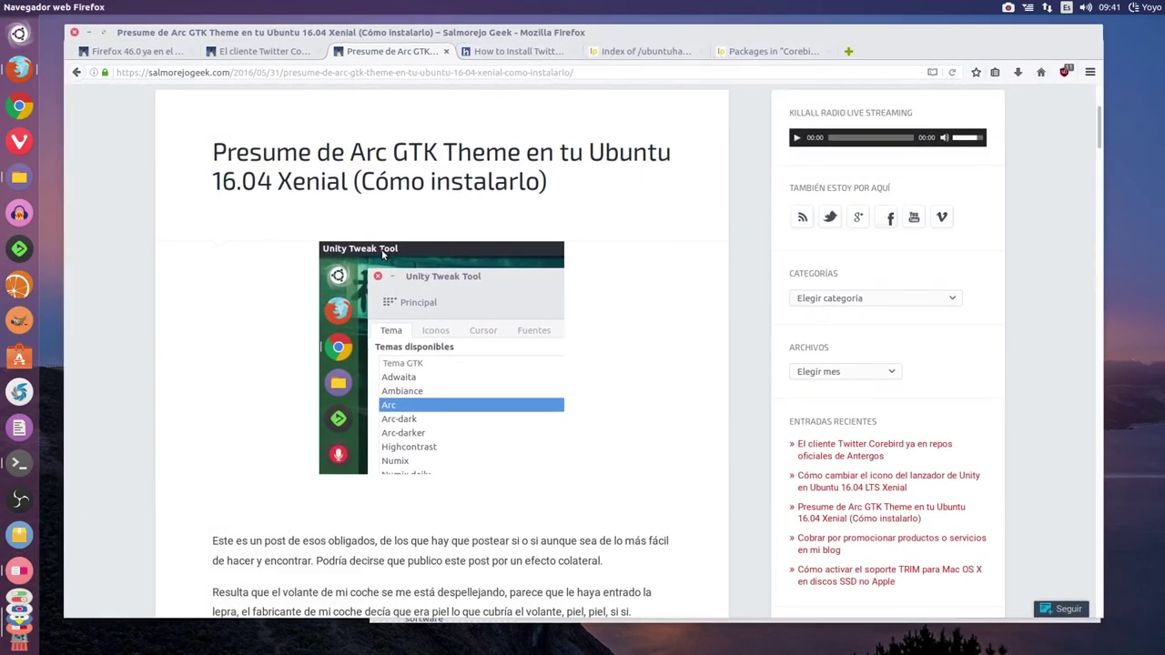
scroll(383, 255, "down", 15)
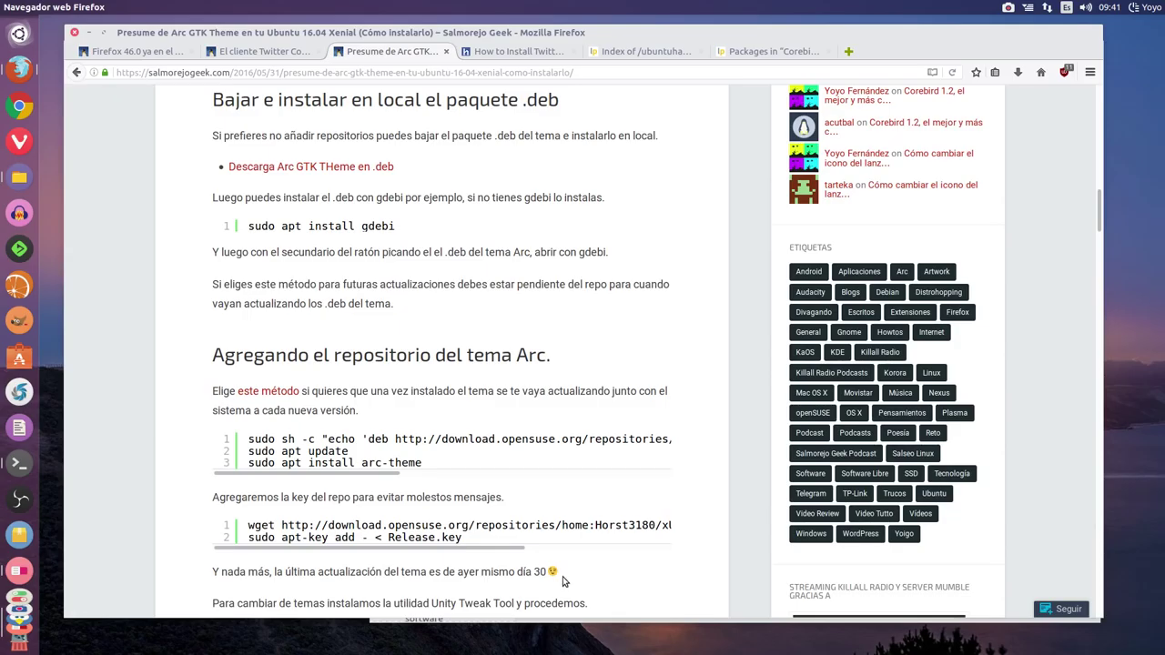
left_click(90, 33)
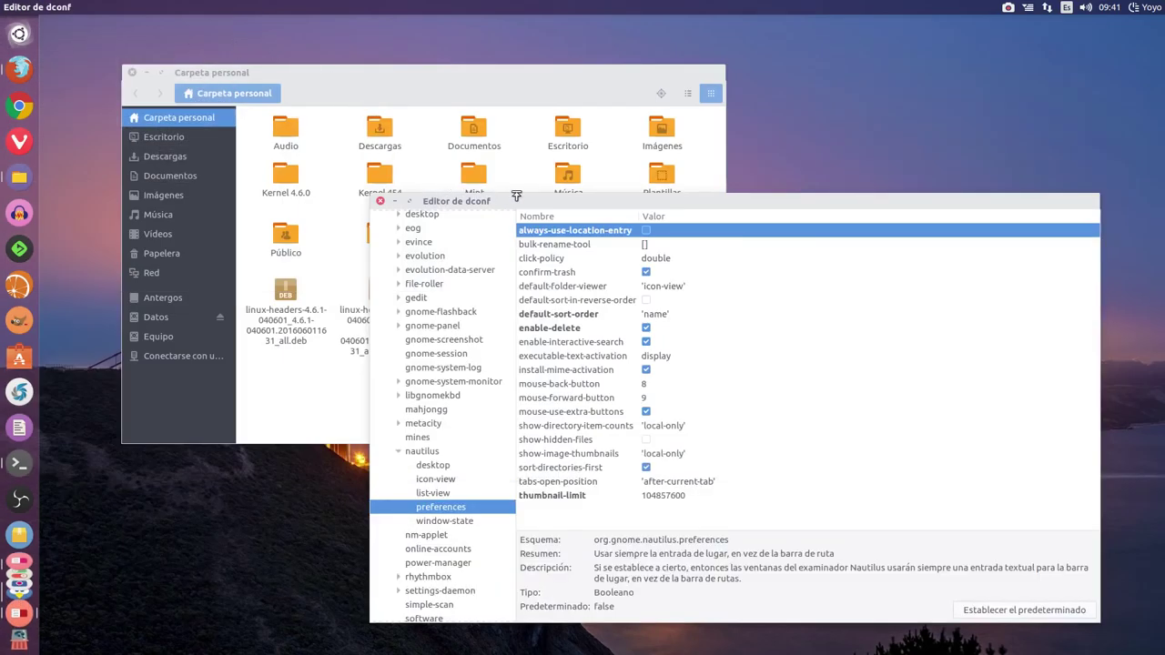
Turn the always-use-location-entry key on for Nautilus and close the dconf editor.
left_click(646, 231)
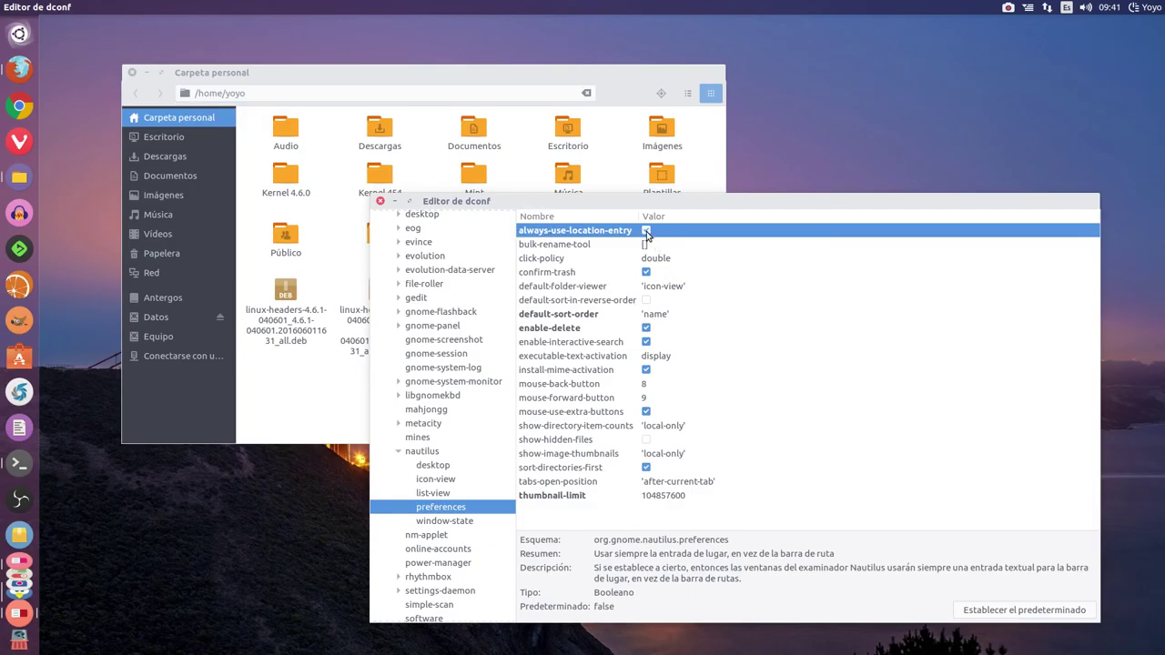
left_click(381, 201)
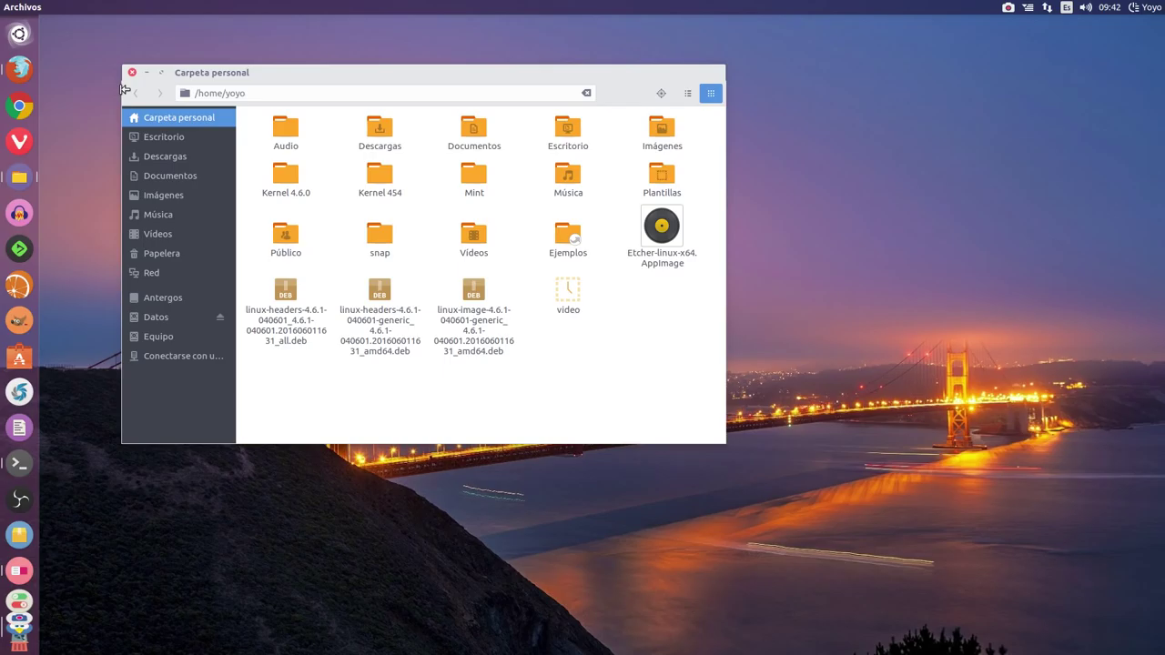
Bring up Unity Tweak Tool, minimize the file manager, and move the Unity Tweak Tool window to the middle of the desktop.
left_click(19, 573)
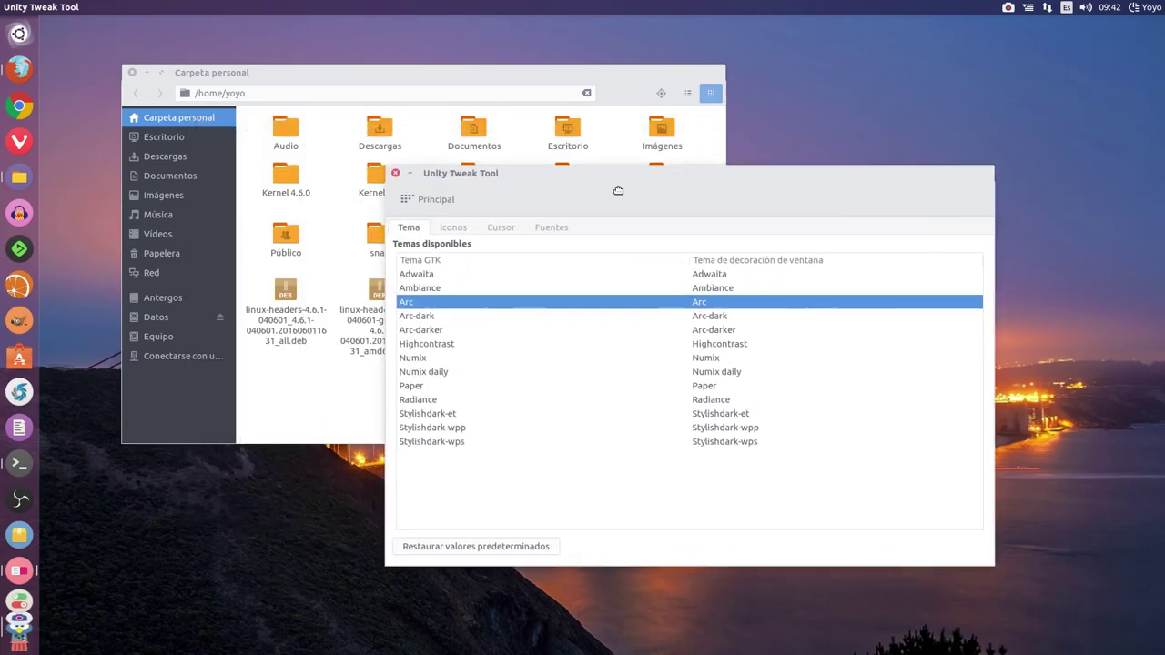
left_click(146, 73)
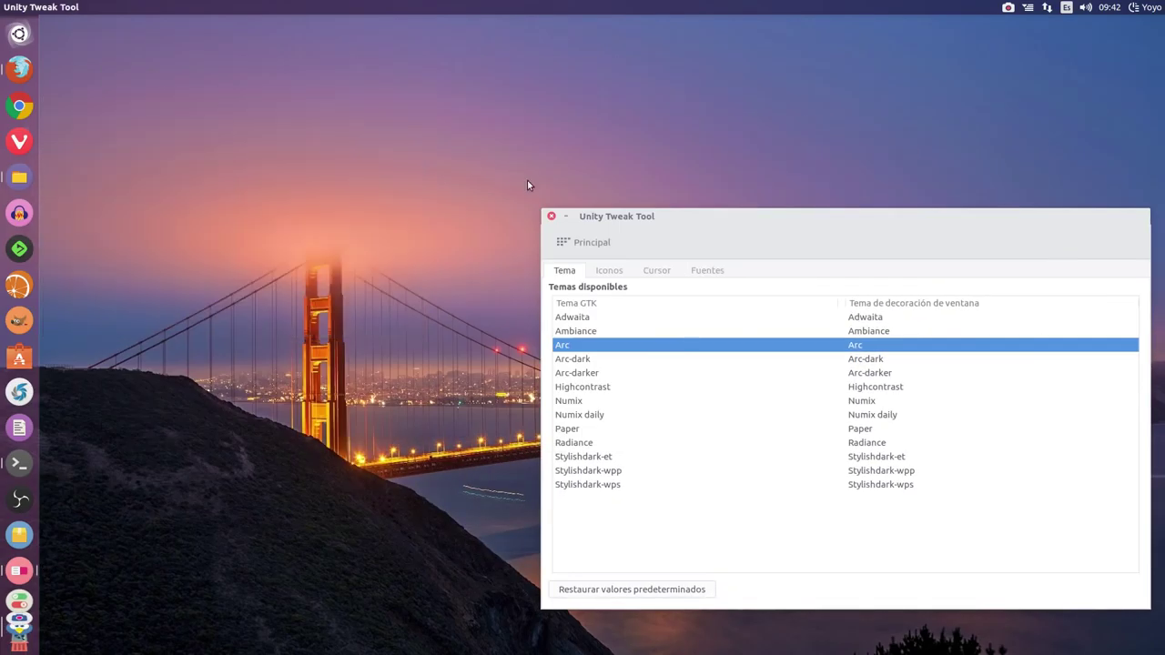
left_click_drag(667, 222, 418, 94)
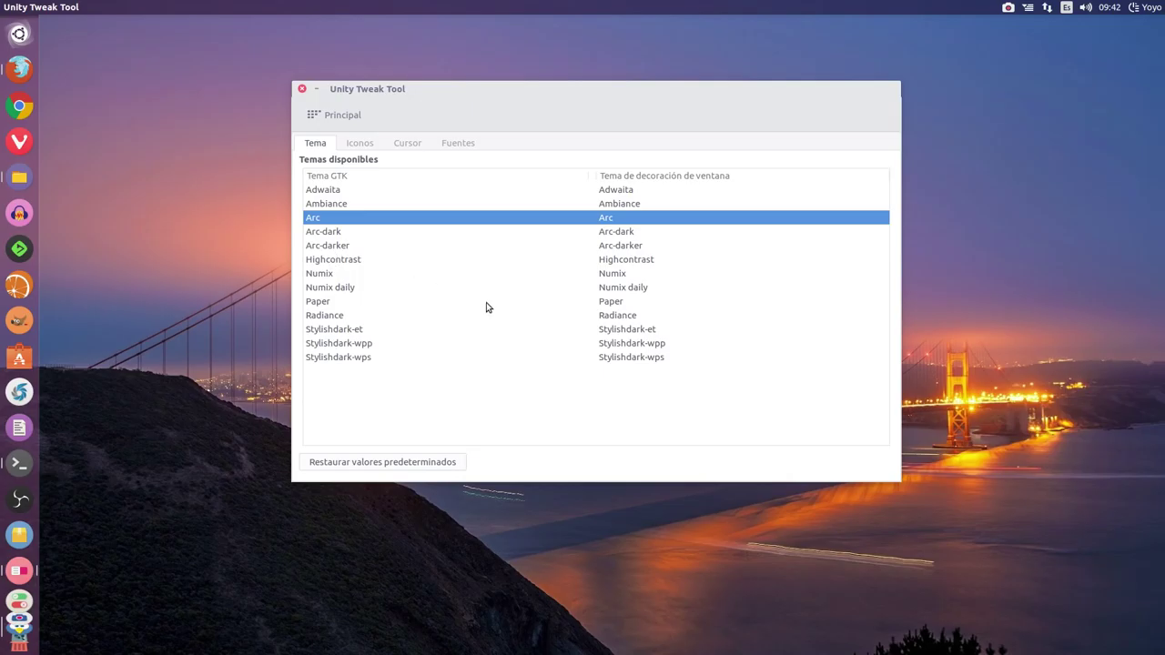
Apply the Arc-darker theme, move Unity Tweak Tool towards the desktop's upper-left corner, and close it.
left_click(337, 249)
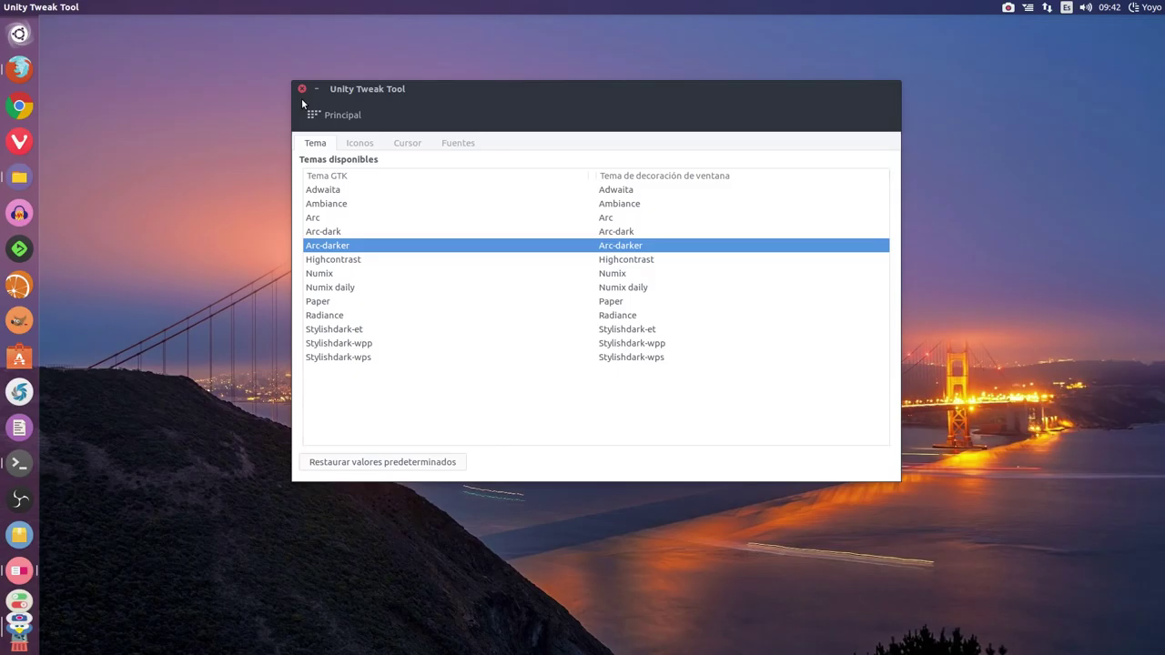
left_click_drag(446, 90, 285, 57)
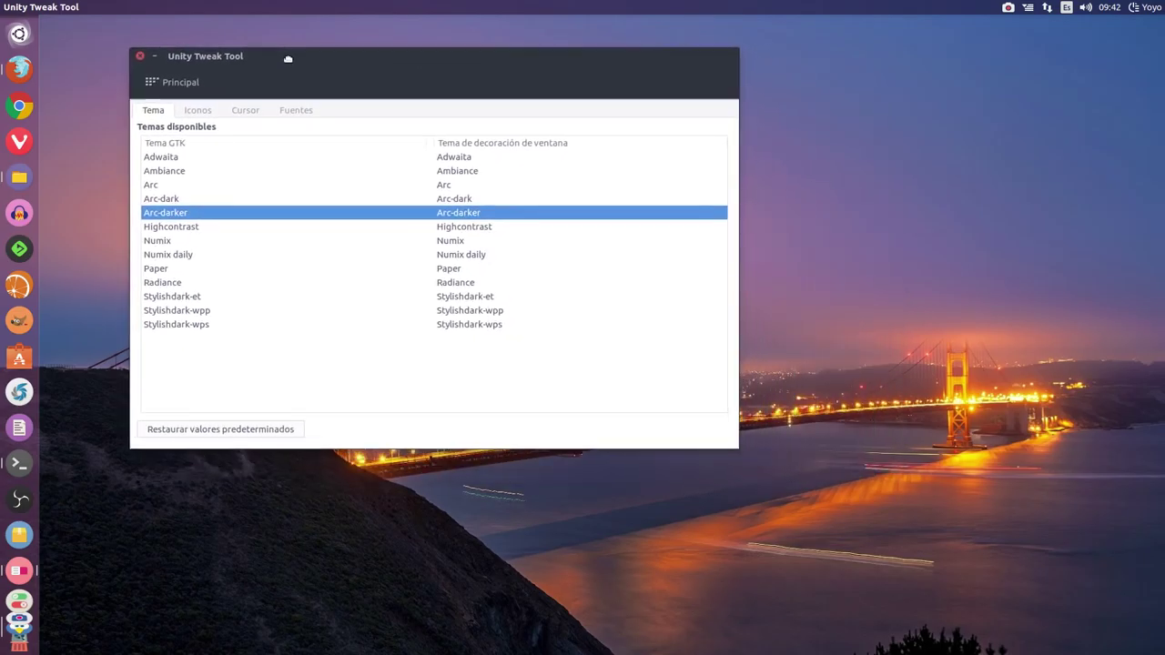
left_click(141, 57)
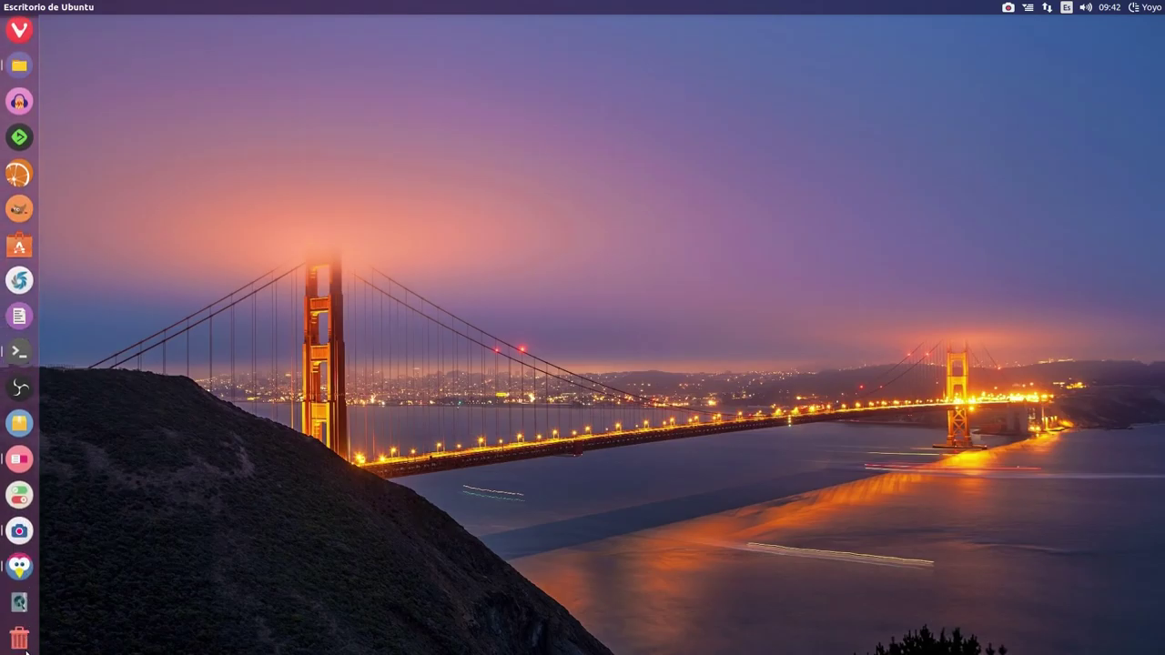
Bring up Corebird and SimpleScreenRecorder and arrange them side by side, with the recorder on the desktop's left half.
left_click(19, 566)
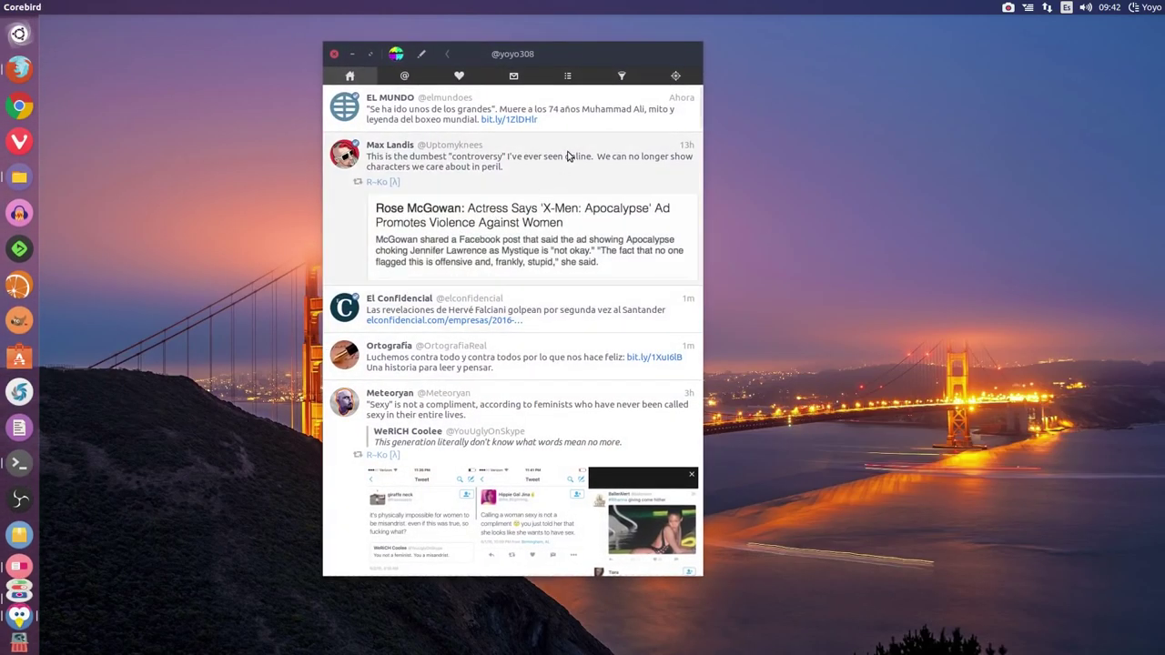
left_click_drag(569, 53, 903, 39)
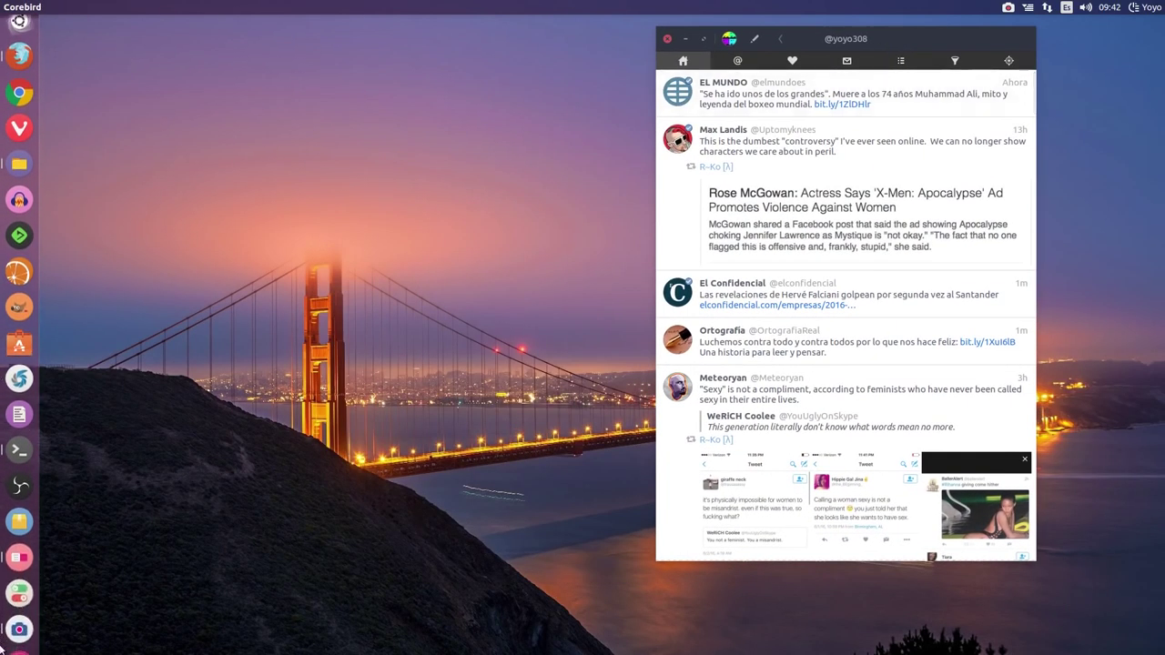
left_click(19, 530)
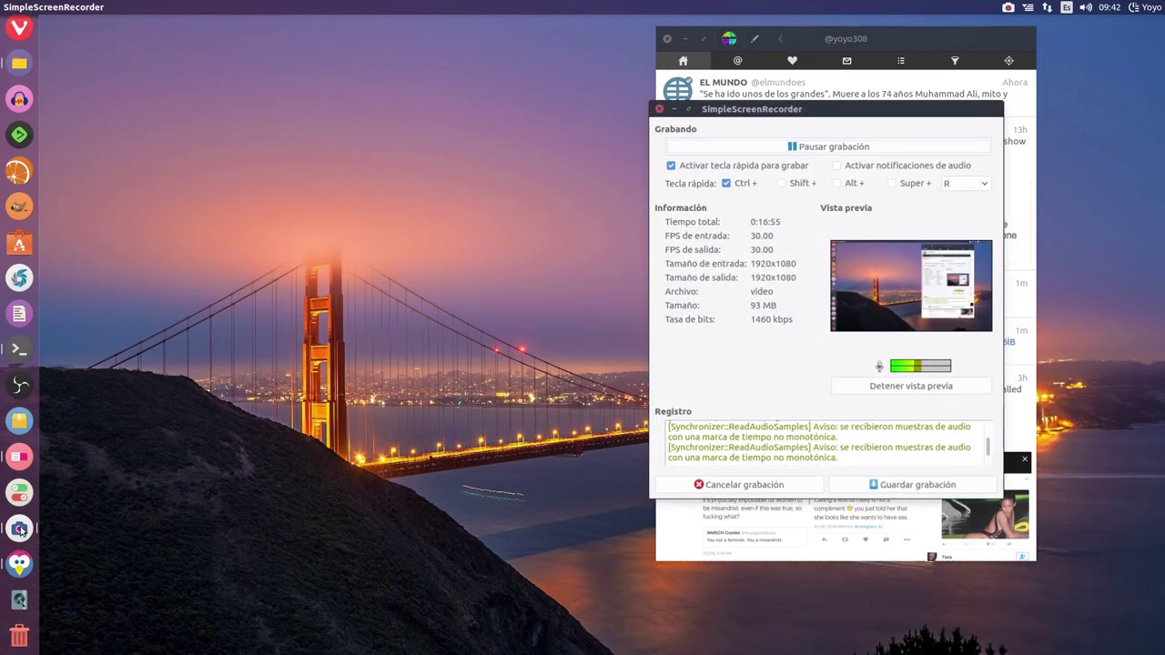
left_click_drag(781, 114, 239, 54)
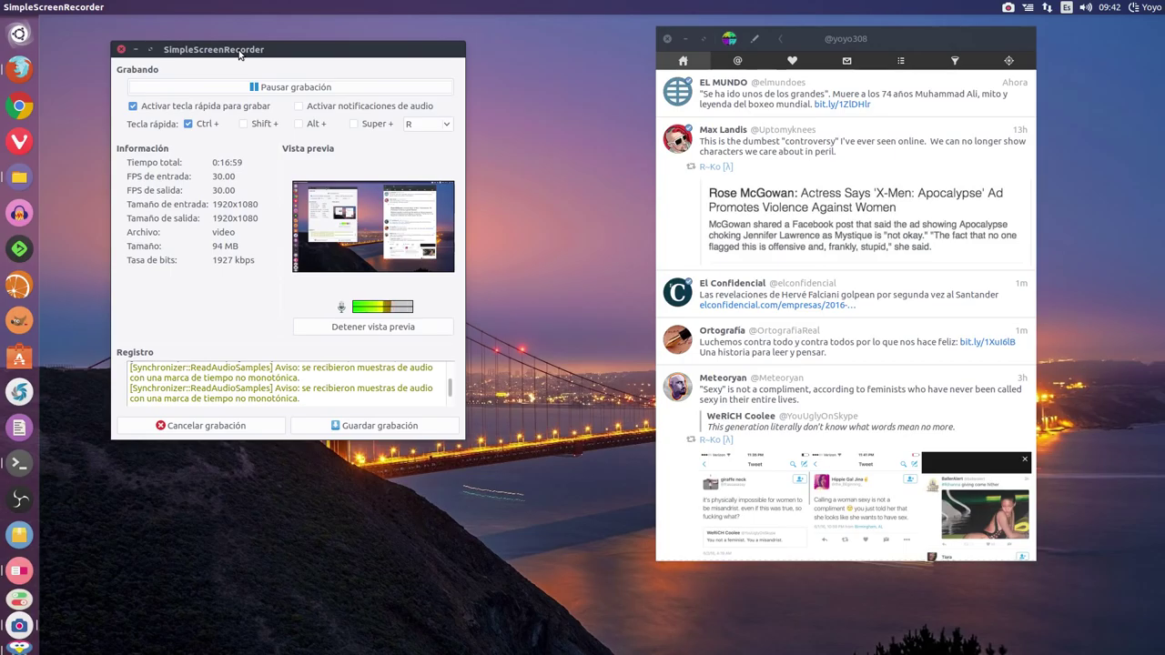